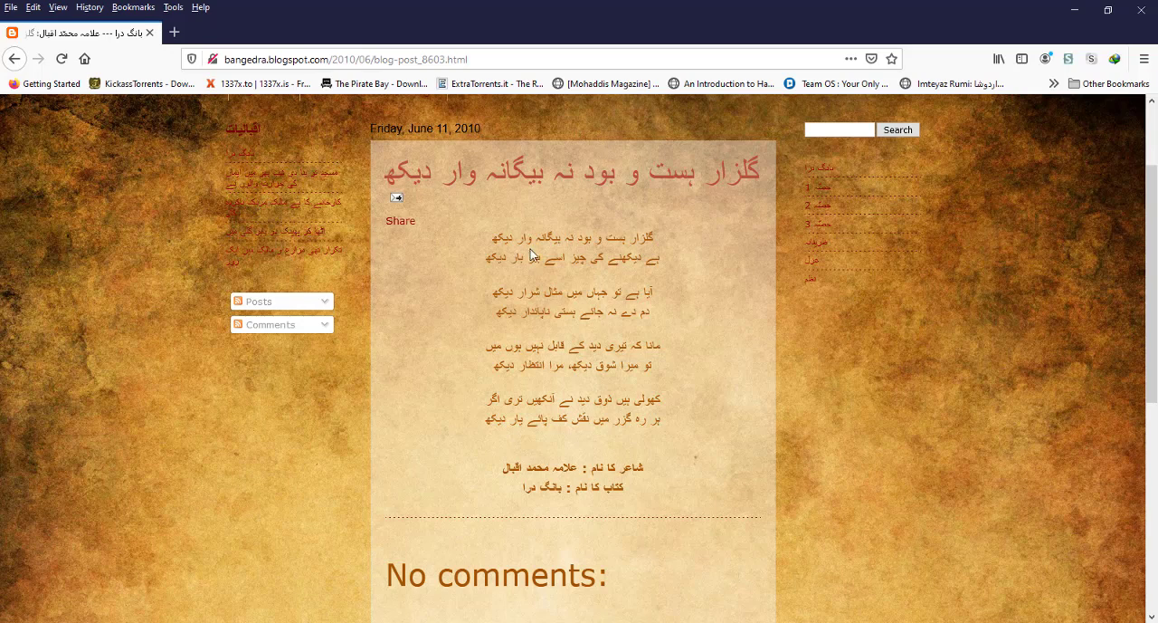
Select and copy all eight lines of the Urdu poem in the blog post, leaving out the poet and book credits
left_click_drag(494, 238, 642, 244)
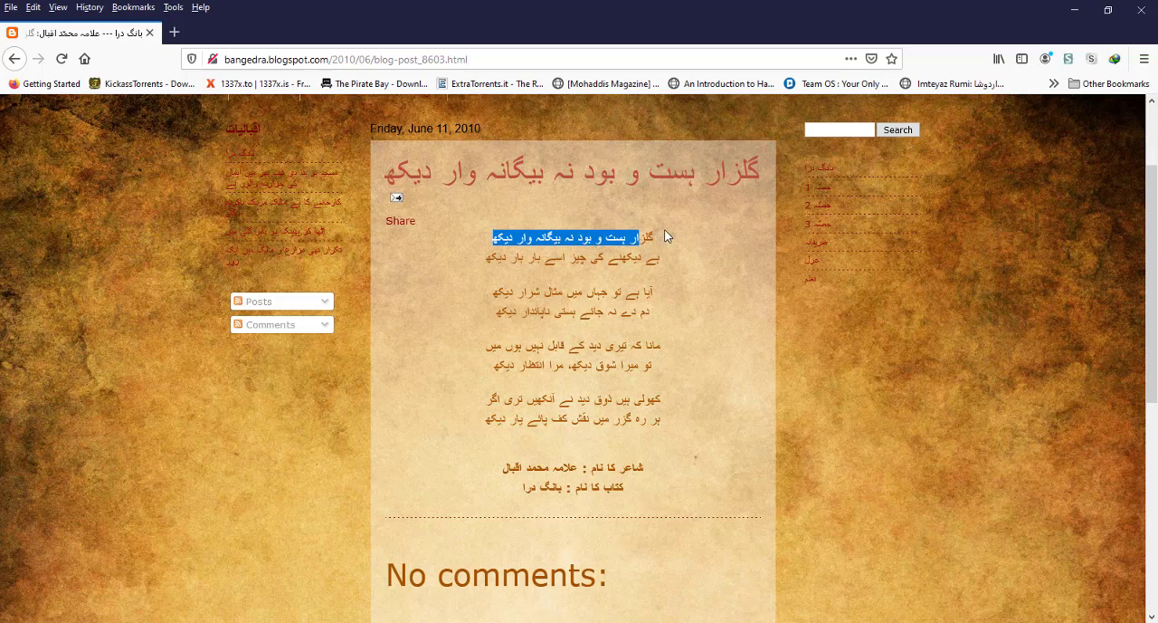
left_click(662, 229)
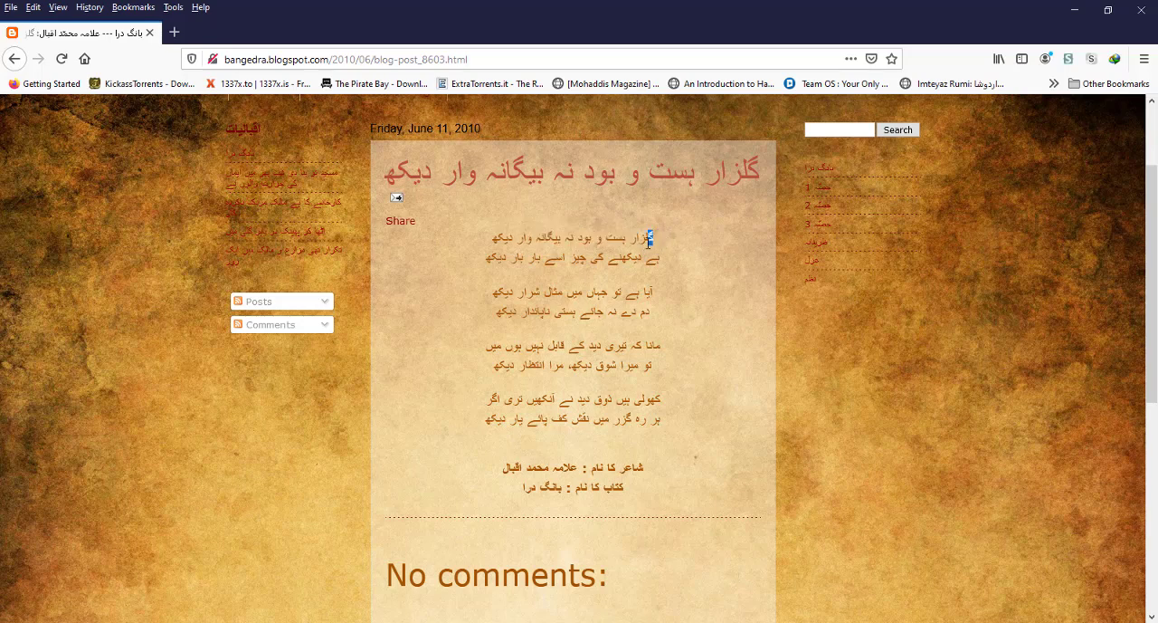
left_click_drag(649, 237, 481, 427)
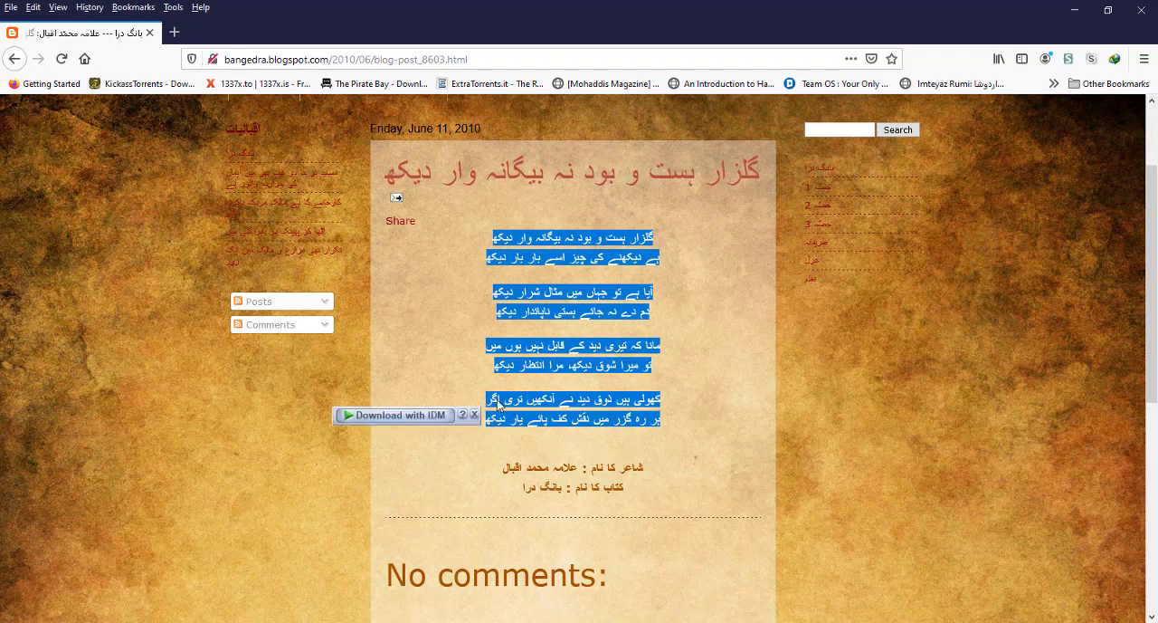
right_click(552, 291)
left_click(573, 301)
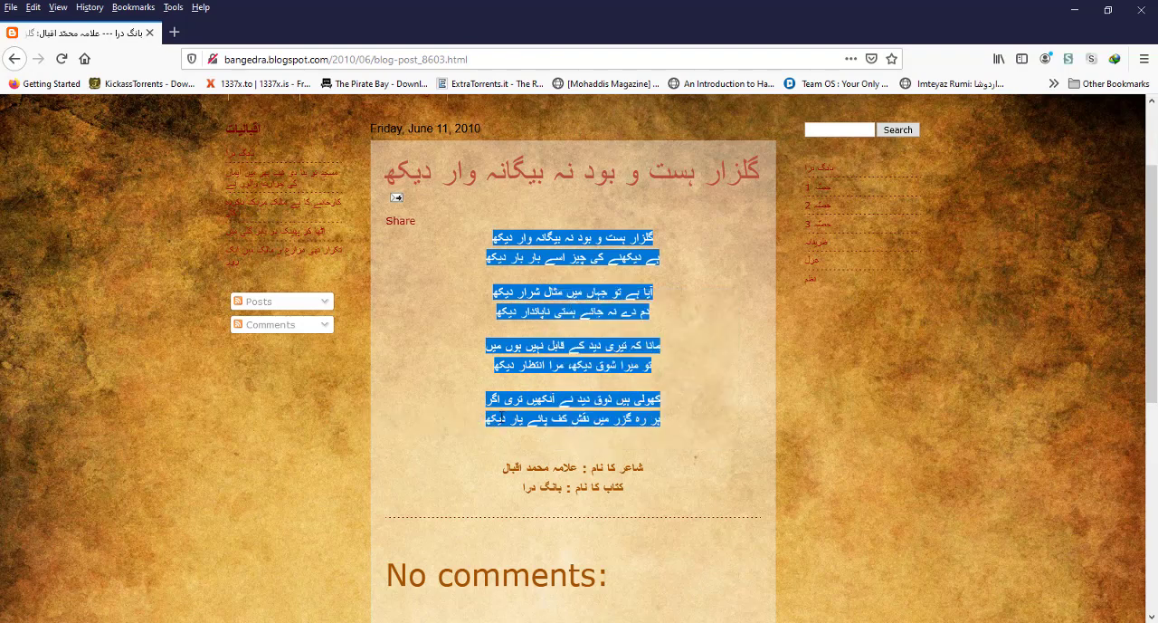
Switch to InPage and create a new one-page A4 portrait document with right-to-left direction
key("alt+Tab")
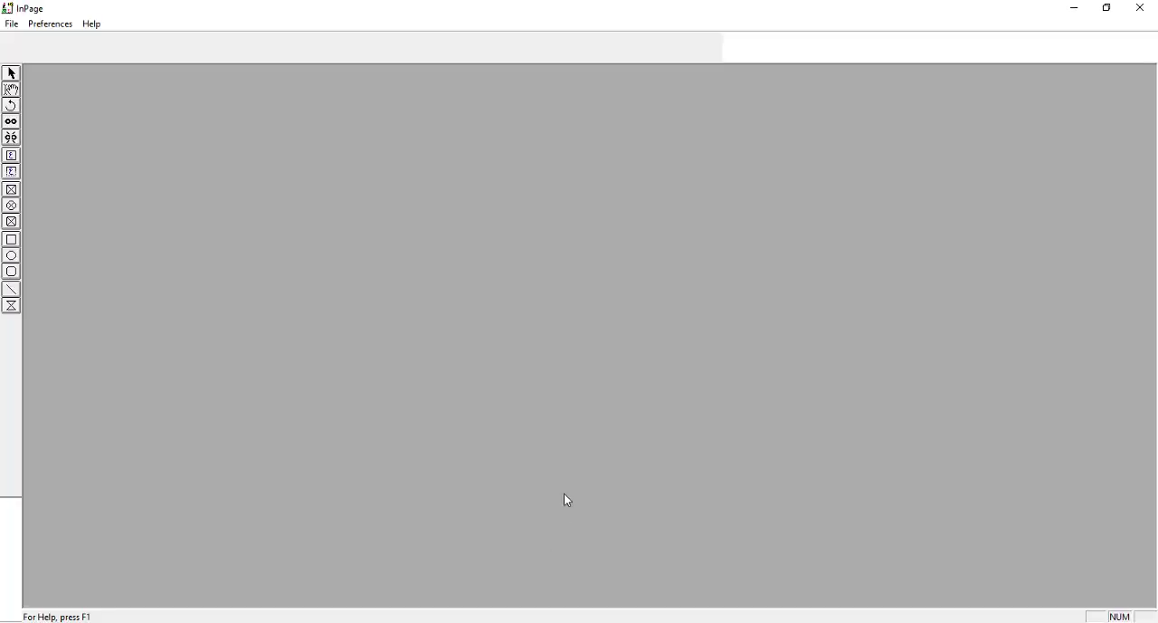
left_click(12, 24)
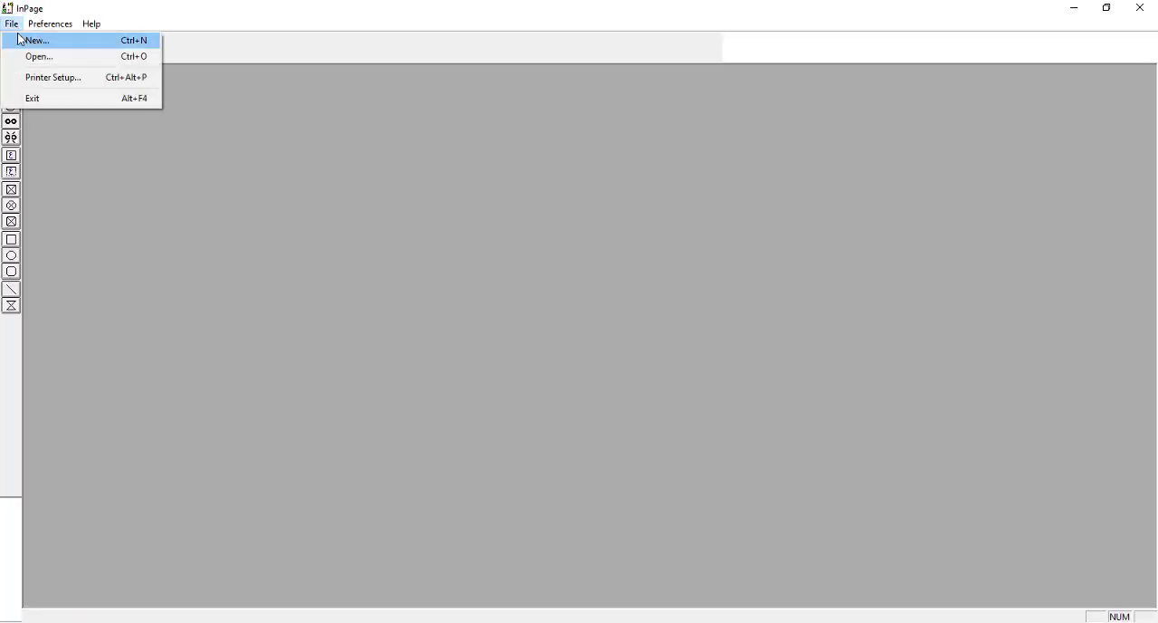
left_click(36, 40)
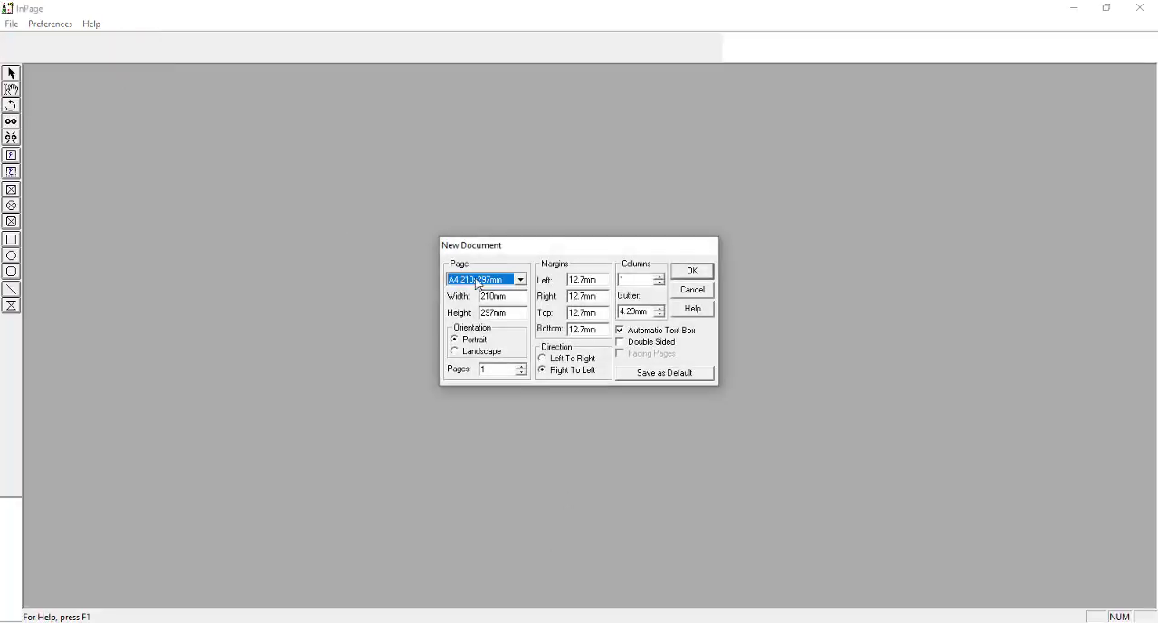
left_click(694, 273)
Draw a text box about 140 mm wide from the page's upper-right margin corner and paste the copied poem into it
left_click(11, 172)
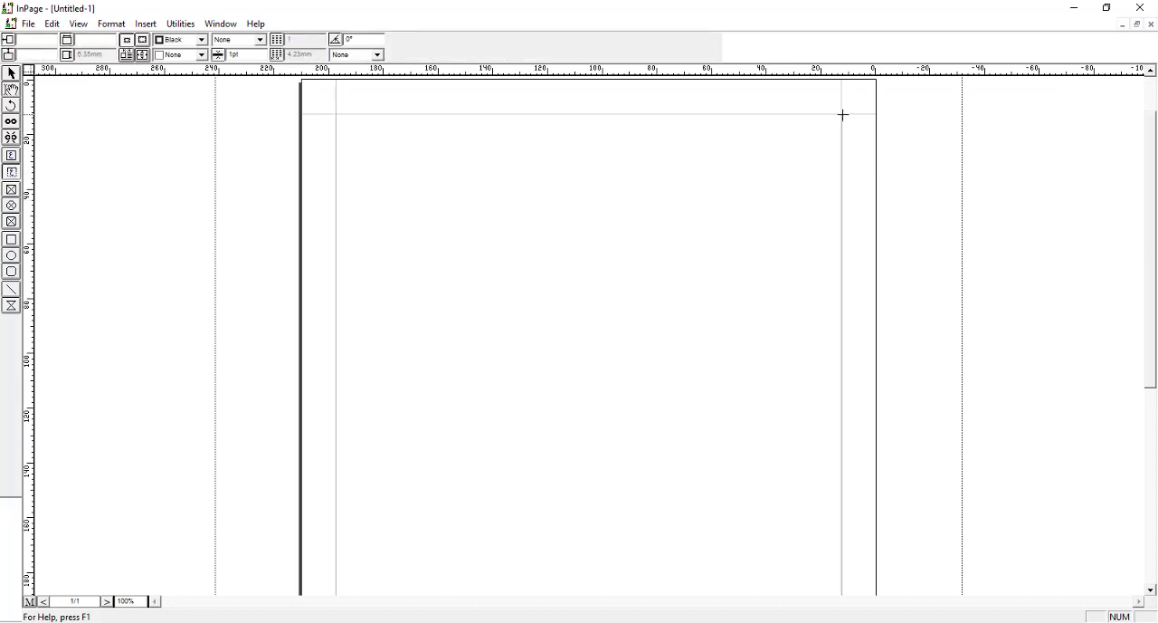
left_click_drag(843, 115, 458, 194)
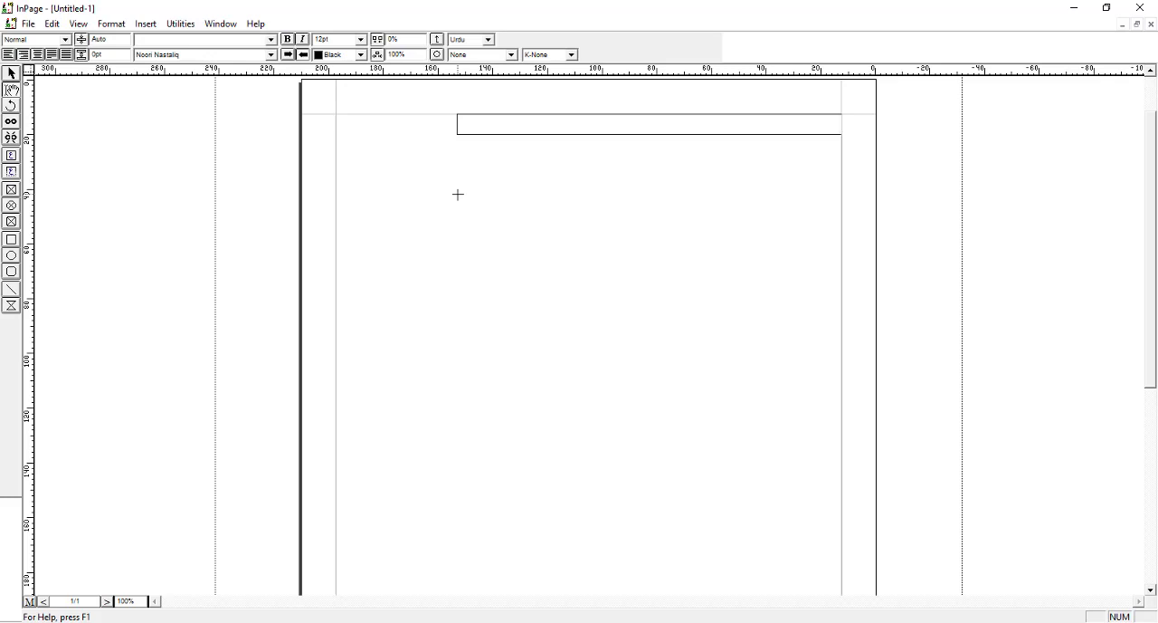
key("ctrl+v")
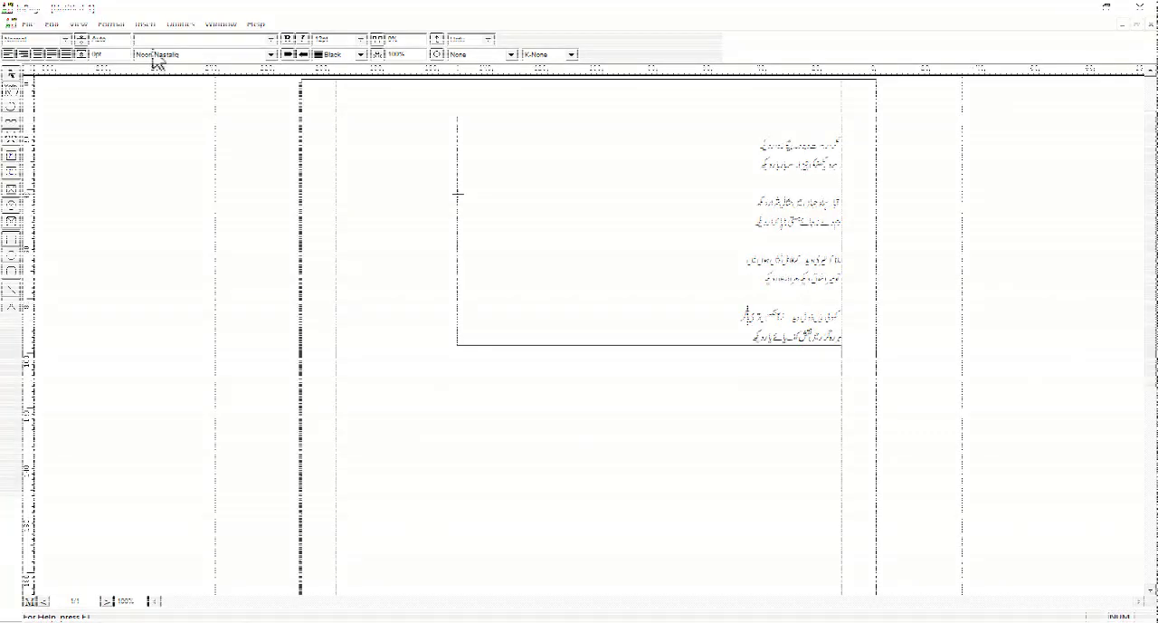
mouse_move(150, 46)
left_mouse_down()
mouse_move(194, 96)
mouse_move(305, 178)
left_mouse_up()
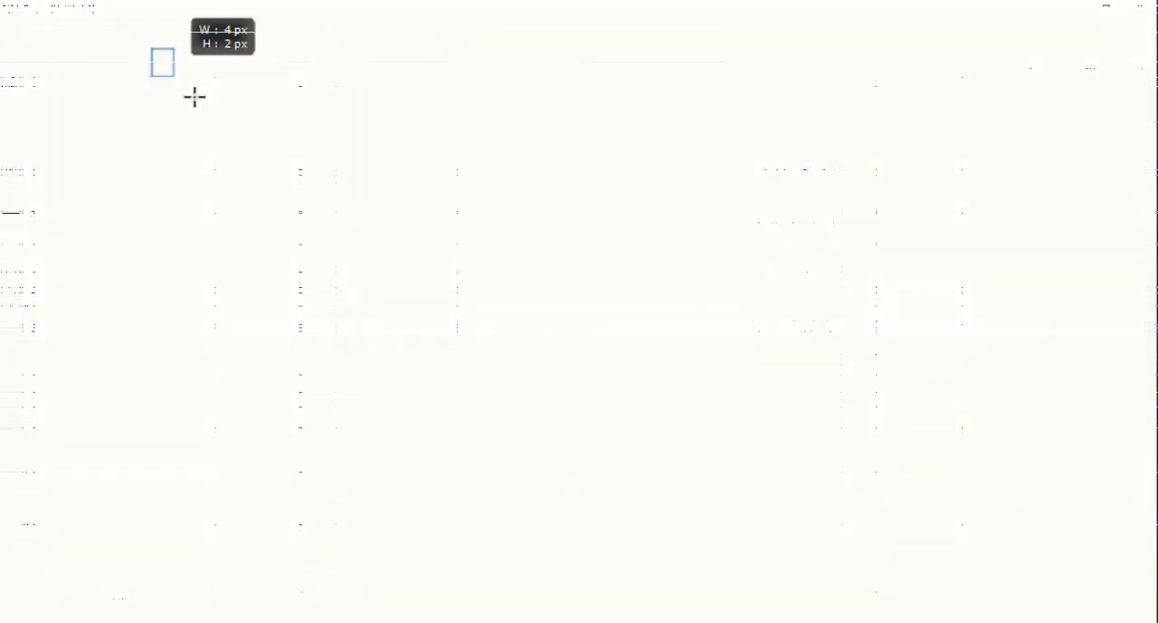
mouse_move(367, 39)
left_mouse_down()
mouse_move(580, 171)
mouse_move(591, 164)
left_mouse_up()
left_click_drag(253, 150, 425, 248)
left_click_drag(747, 134, 628, 270)
left_click_drag(744, 23, 889, 158)
left_click_drag(876, 153, 1004, 264)
left_click_drag(750, 230, 982, 337)
mouse_move(1091, 341)
left_mouse_down()
mouse_move(1053, 366)
mouse_move(930, 515)
left_mouse_up()
left_click_drag(159, 208, 281, 355)
left_click_drag(107, 426, 206, 560)
left_click_drag(208, 345, 370, 511)
left_click_drag(824, 435, 641, 575)
left_click_drag(311, 460, 599, 583)
mouse_move(329, 148)
left_mouse_down()
mouse_move(530, 350)
mouse_move(837, 489)
left_mouse_up()
left_click(362, 149)
type("PH")
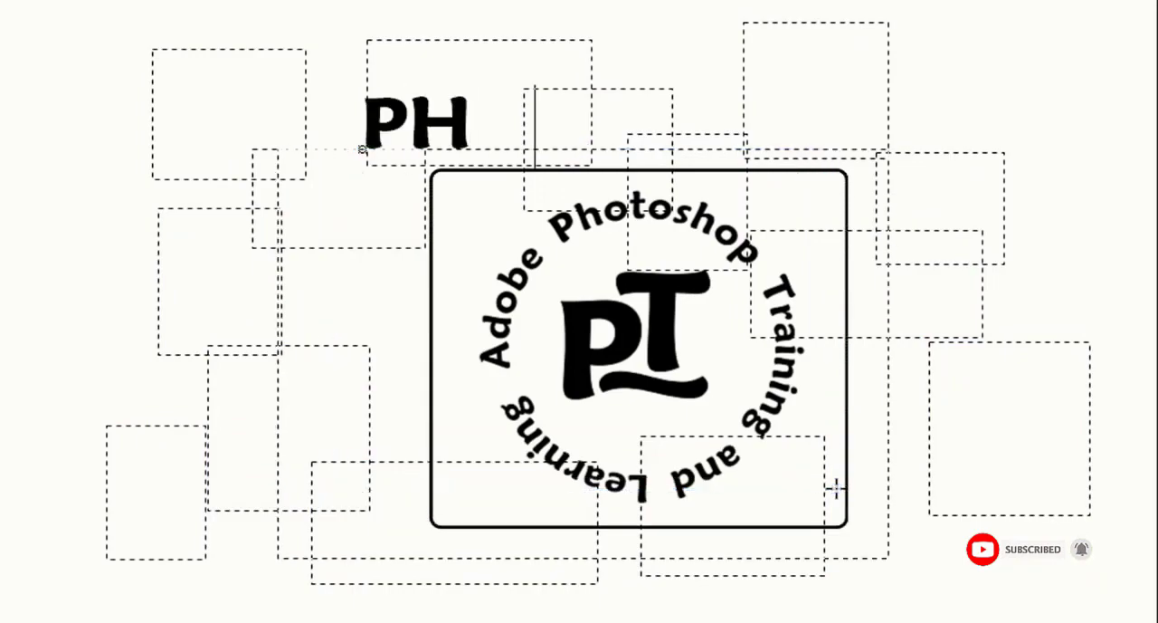
type("OTOSHOP TUT")
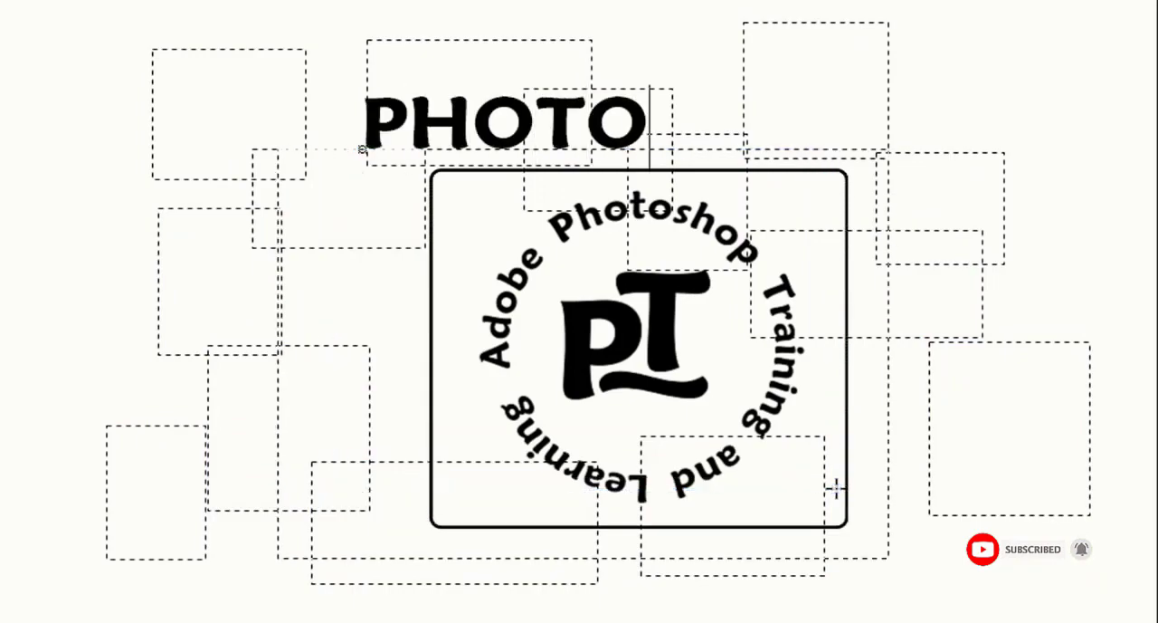
type("ORIAL")
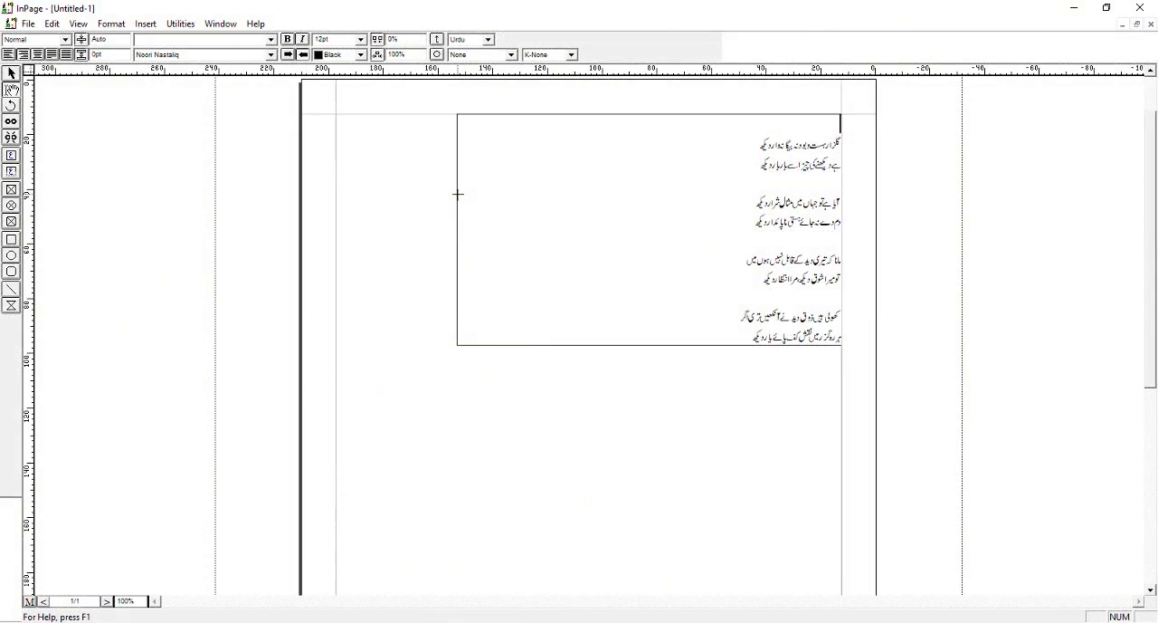
Remove the blank lines above the poem and between its couplets so that all eight verses follow each other directly
key("BackSpace")
key("Delete")
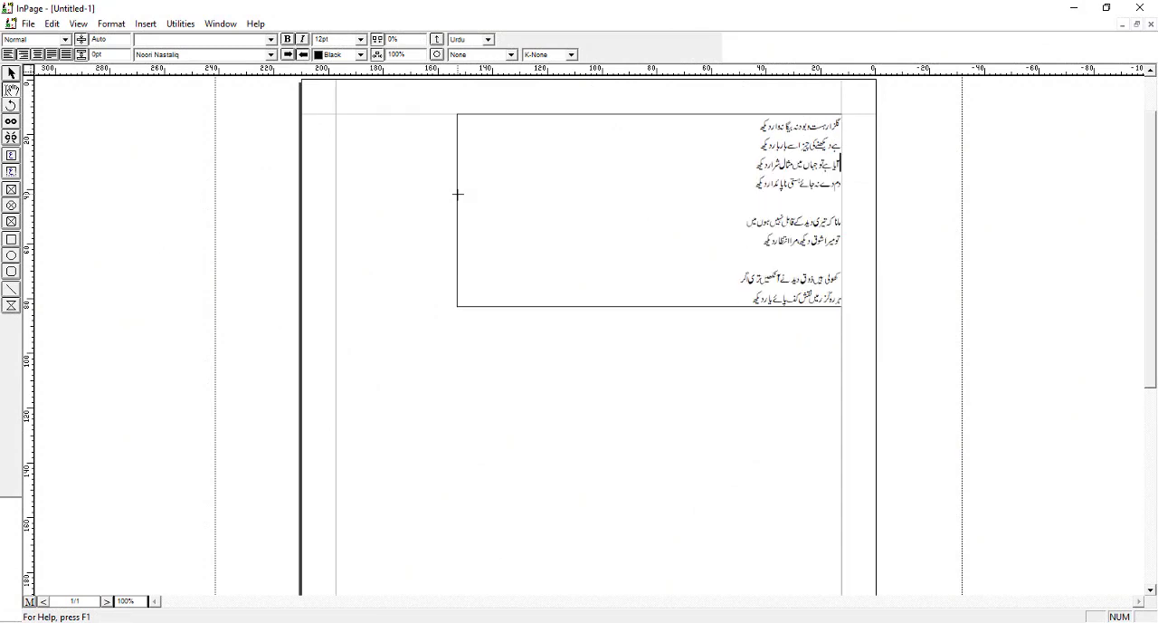
key("Down")
key("Down")
key("Delete")
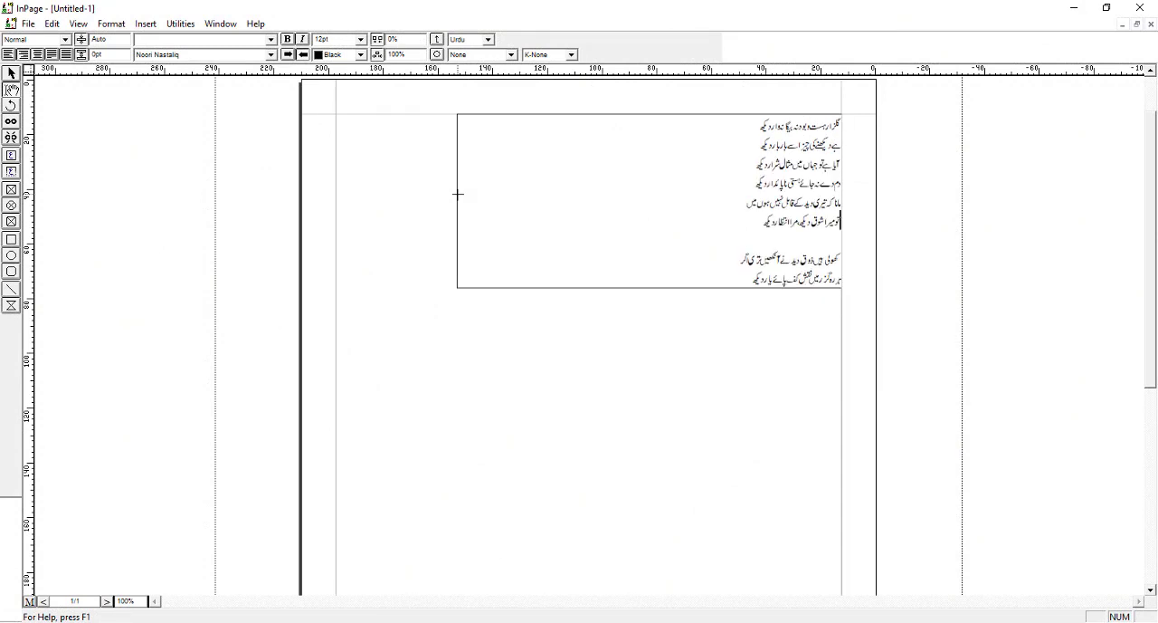
key("Down")
key("Down")
key("Delete")
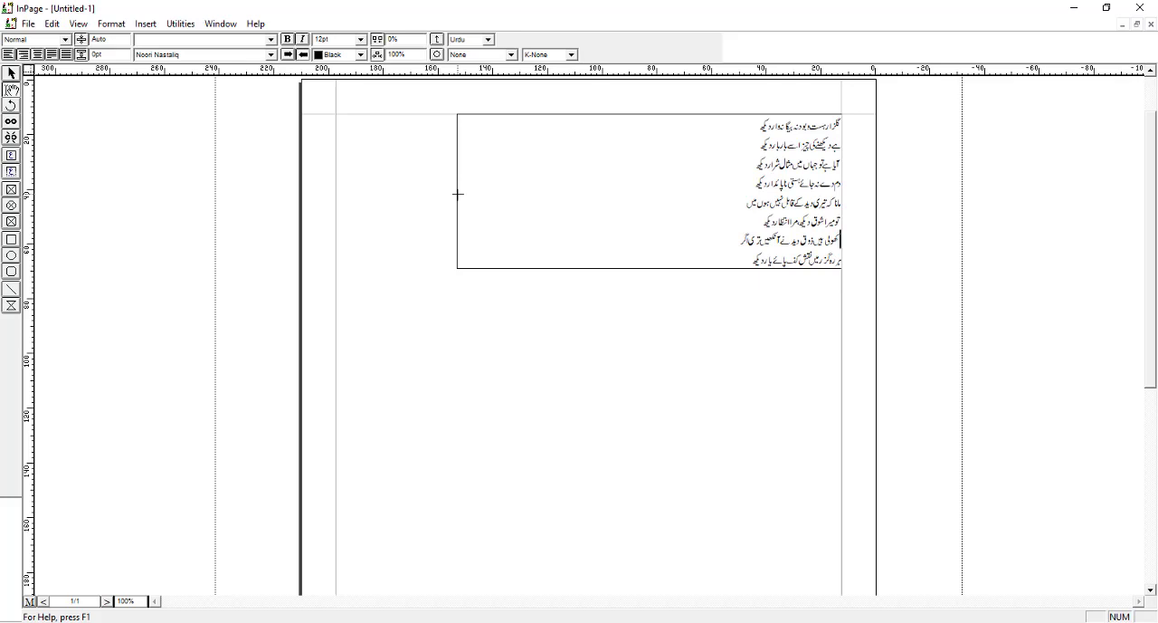
Set the font size of the entire poem to 36pt
key("ctrl+a")
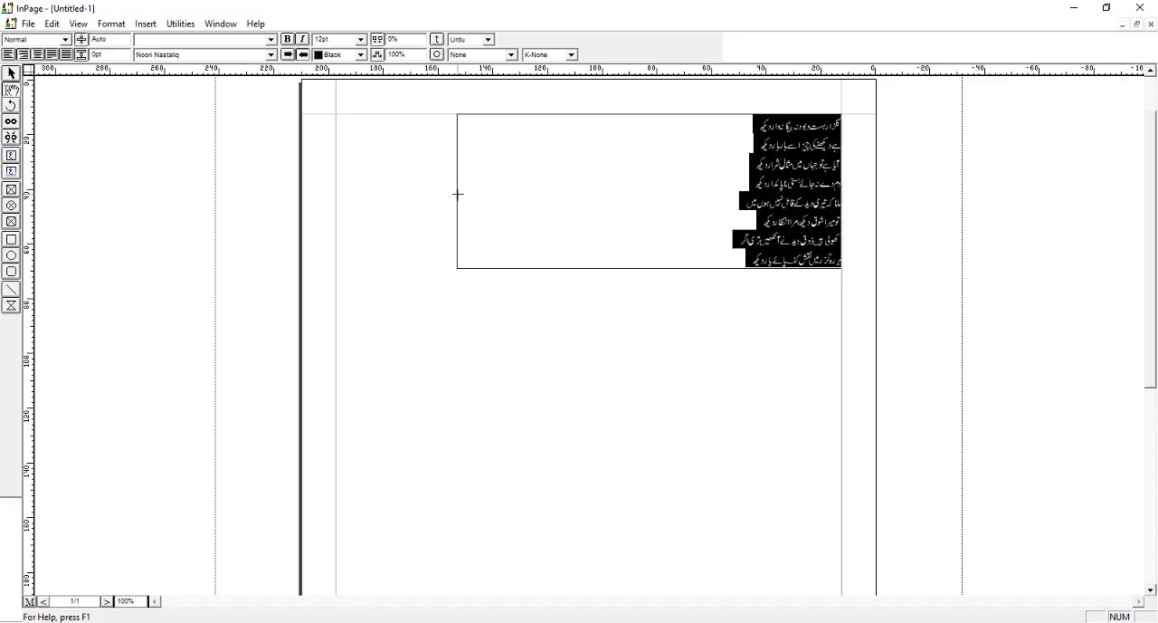
left_click(363, 42)
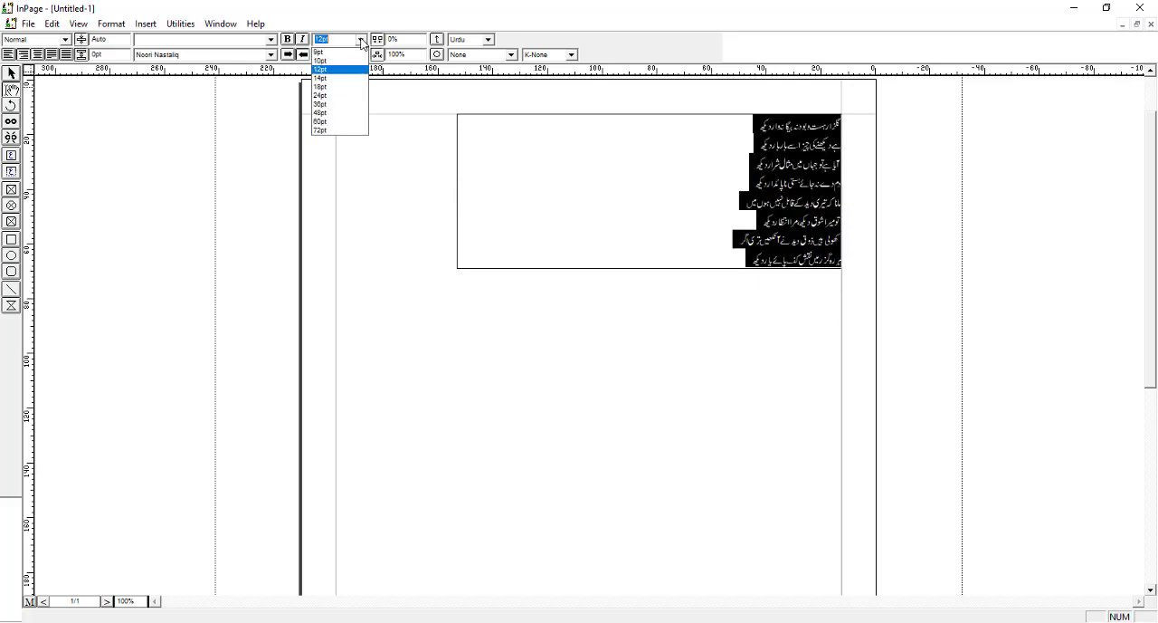
left_click(352, 105)
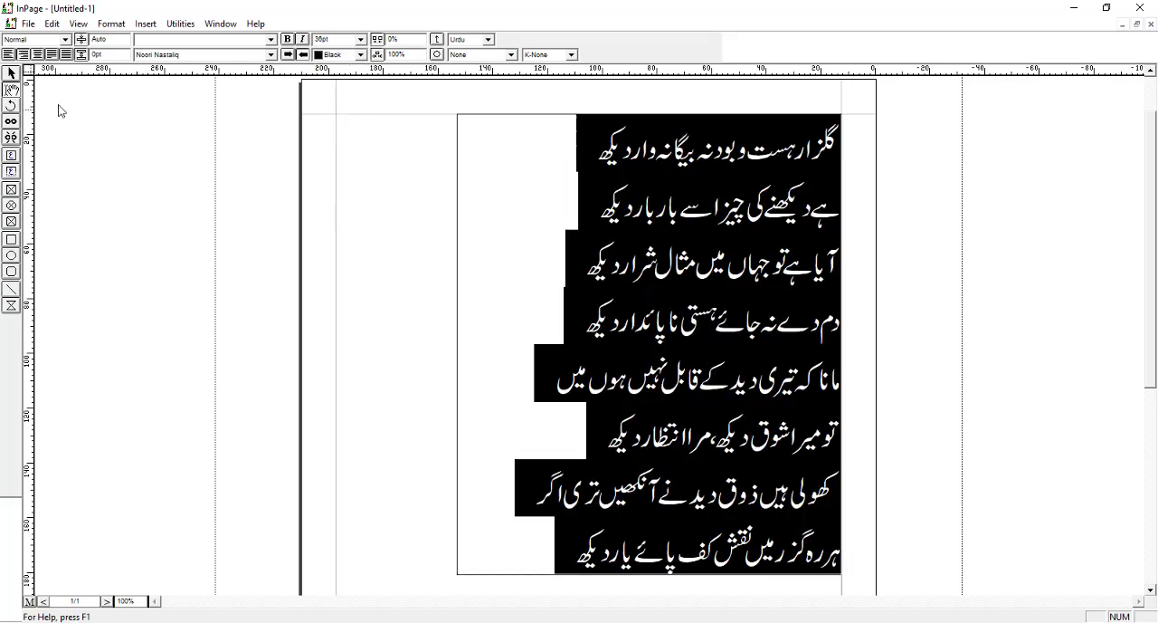
Narrow the poem's text box to about 112 mm wide by moving its left edge in to the longest verse
left_click(10, 73)
left_click(499, 375)
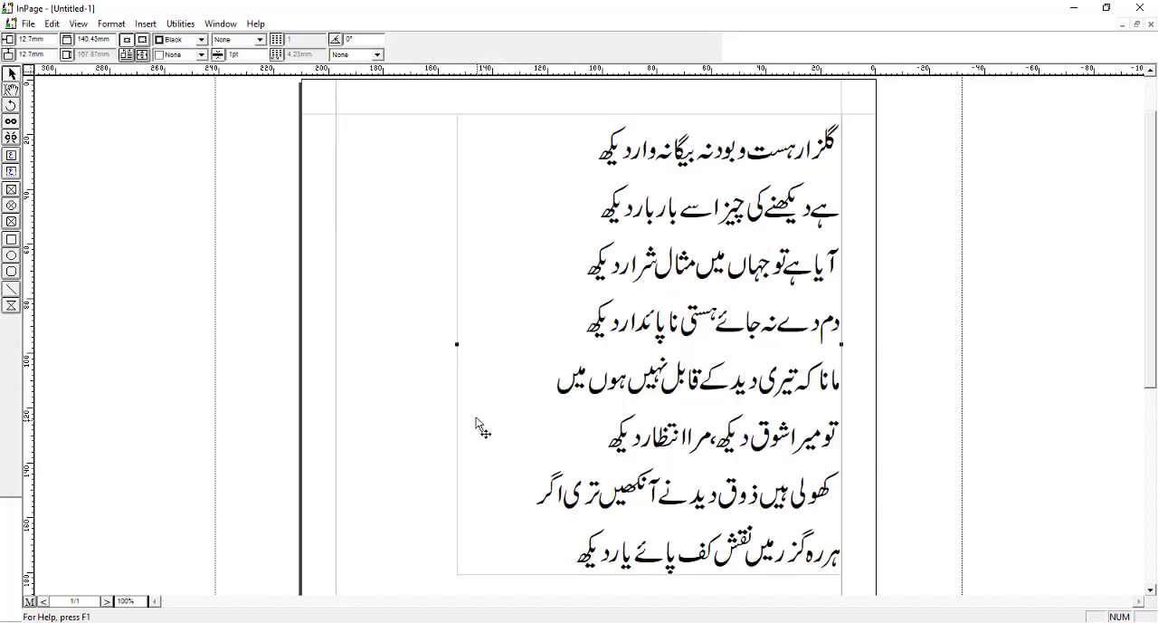
left_click_drag(462, 345, 535, 345)
Force-justify all verses of the poem so that each line fills the full width of the text box
left_click(12, 90)
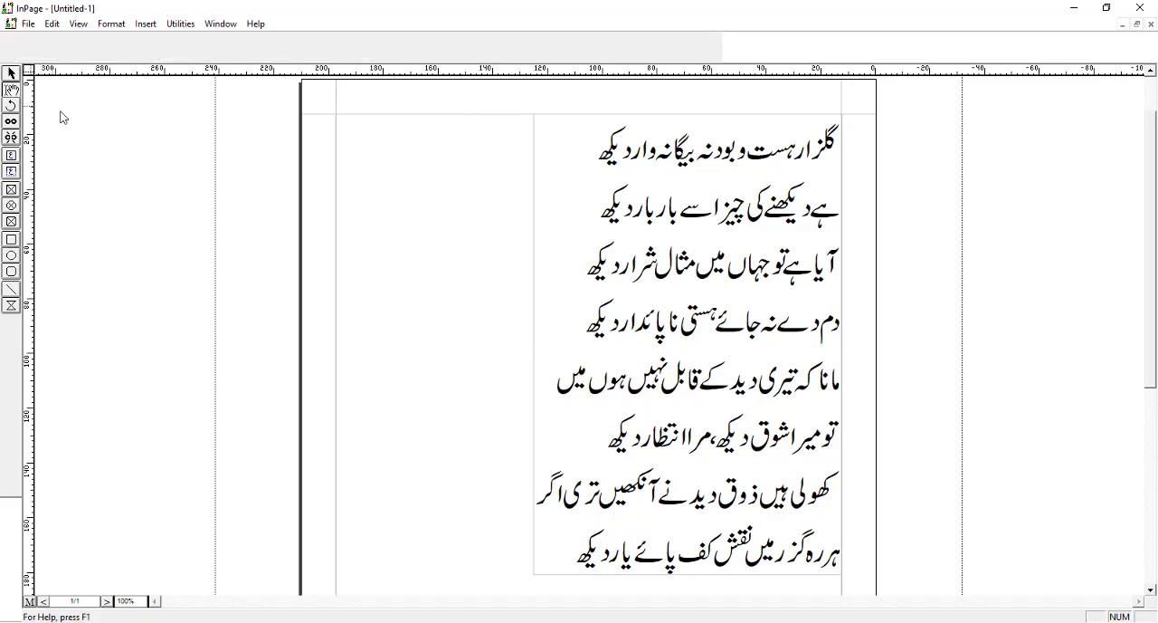
left_click(697, 297)
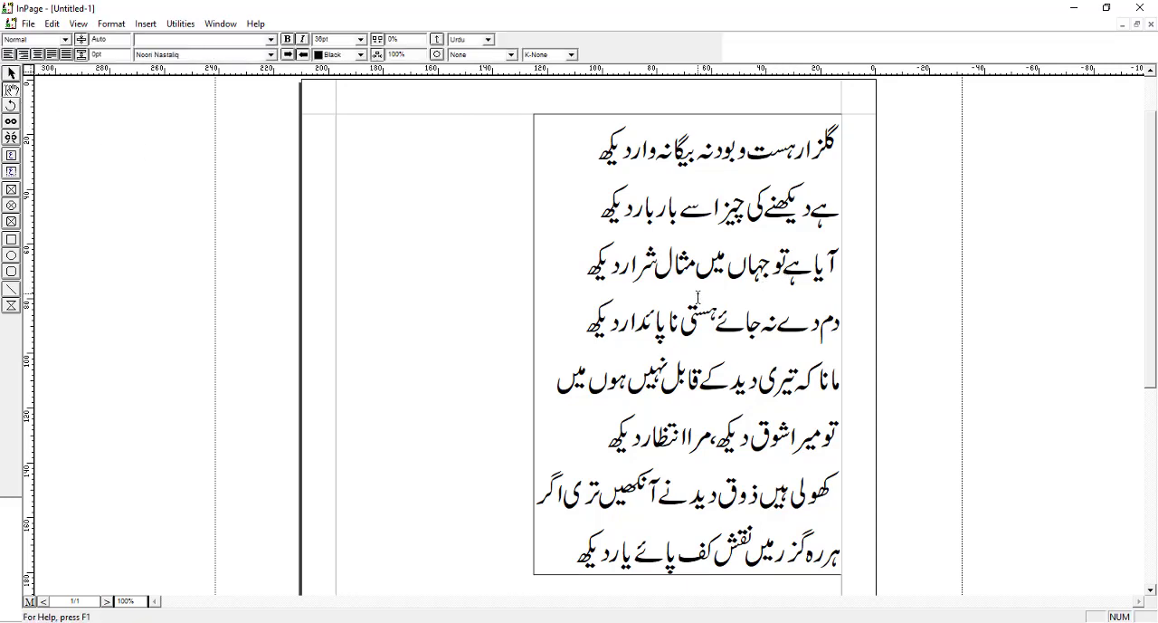
key("ctrl+a")
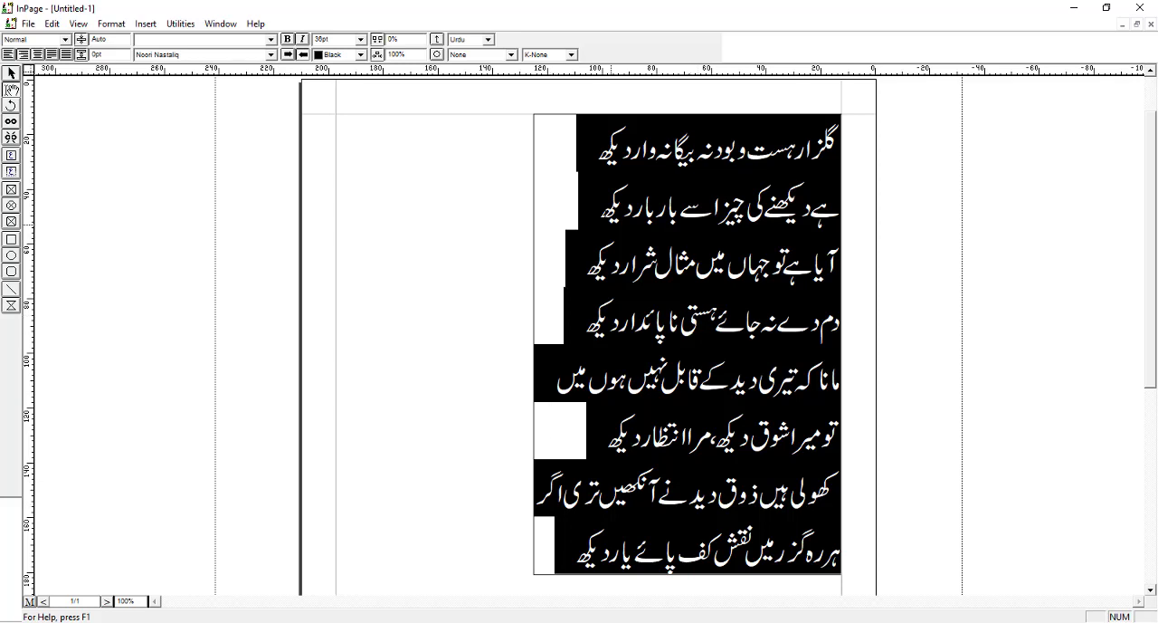
left_click(65, 55)
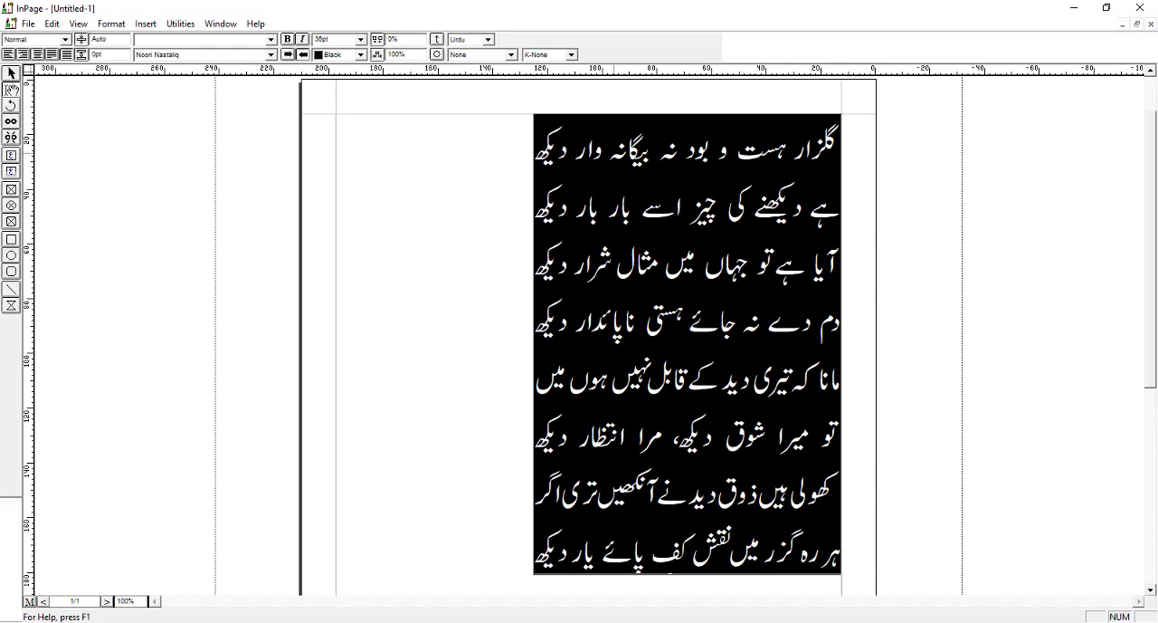
Apply the K-Auto kashida setting to the whole poem, and finish editing by selecting its text box as an object
left_click(571, 54)
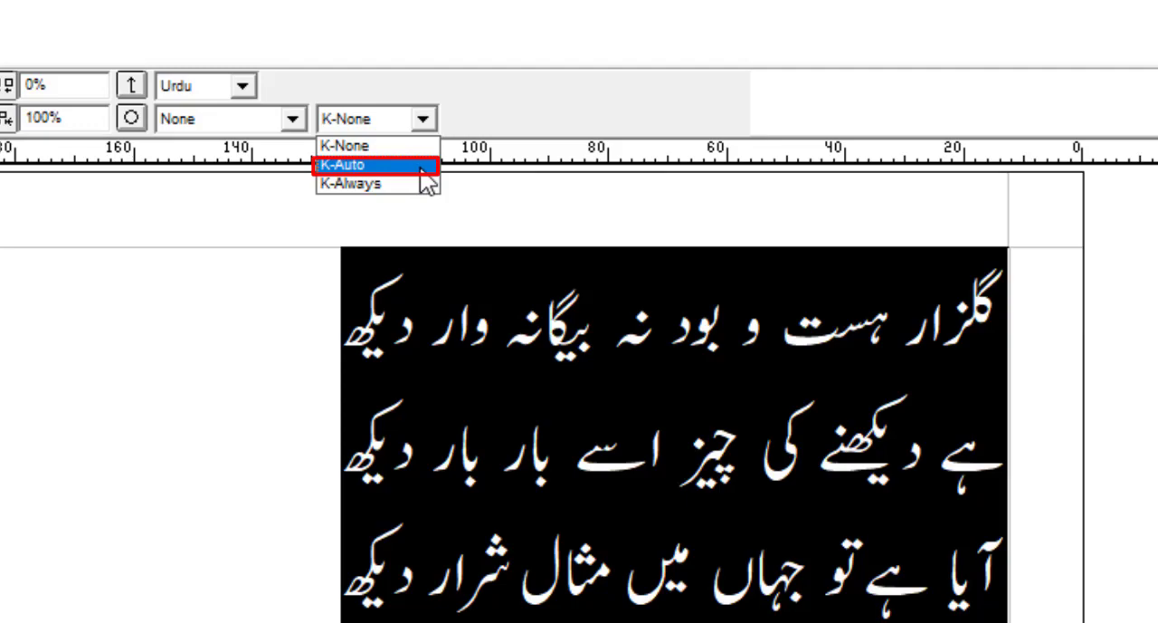
left_click(421, 169)
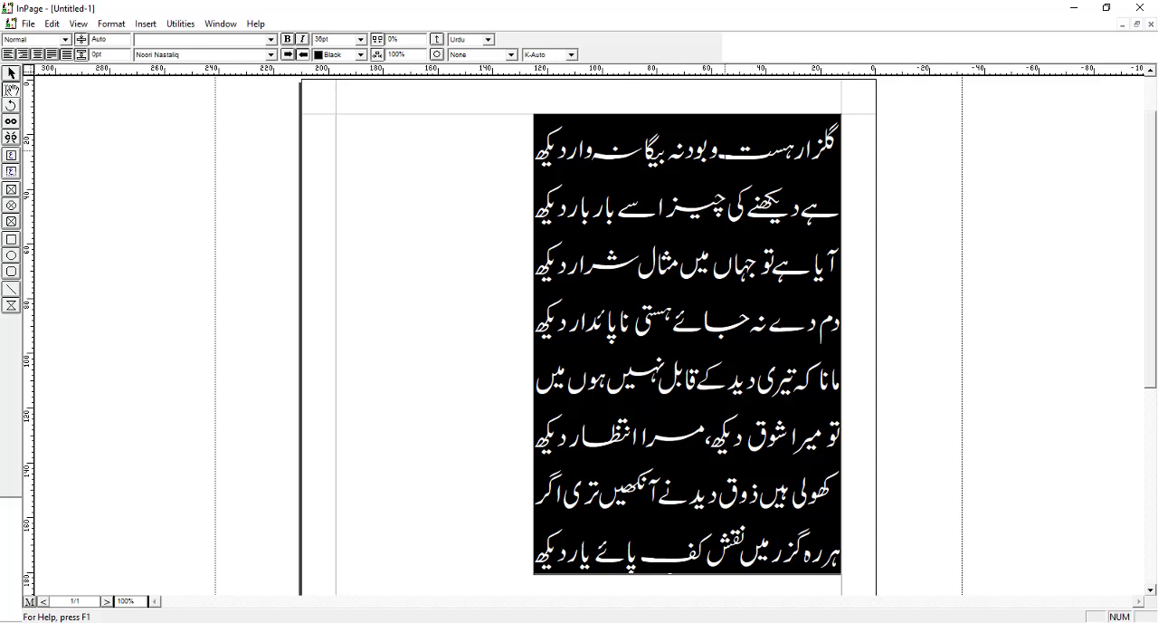
left_click(10, 73)
left_click(667, 235)
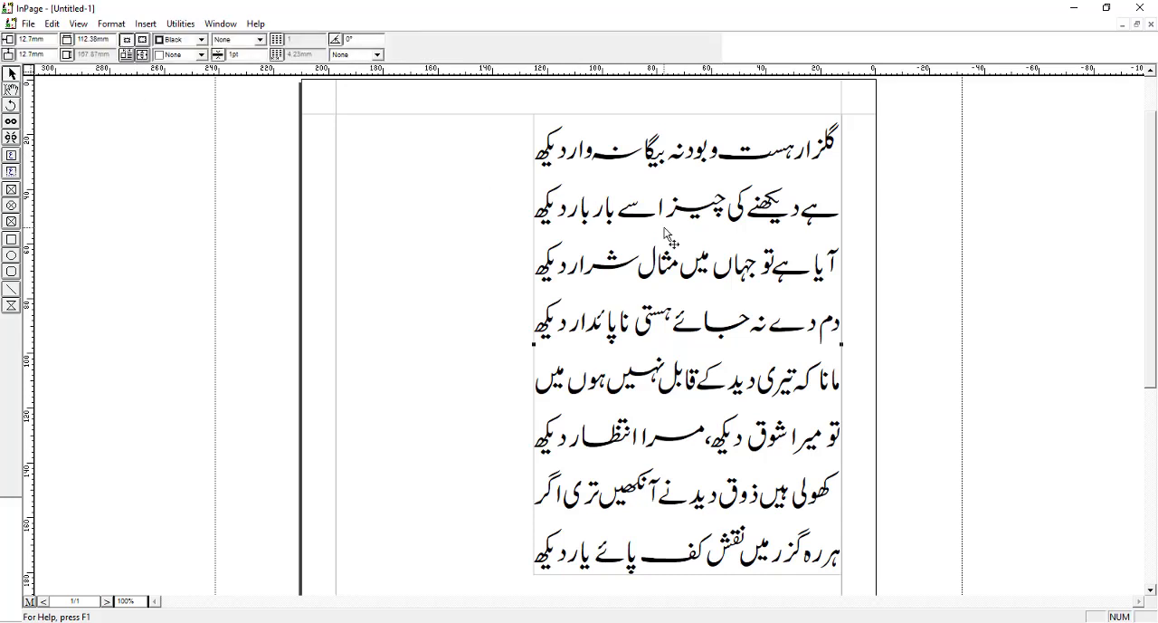
Print the whole document to the pdfFactory Pro printer, proceeding with the current page size and orientation
left_click(28, 25)
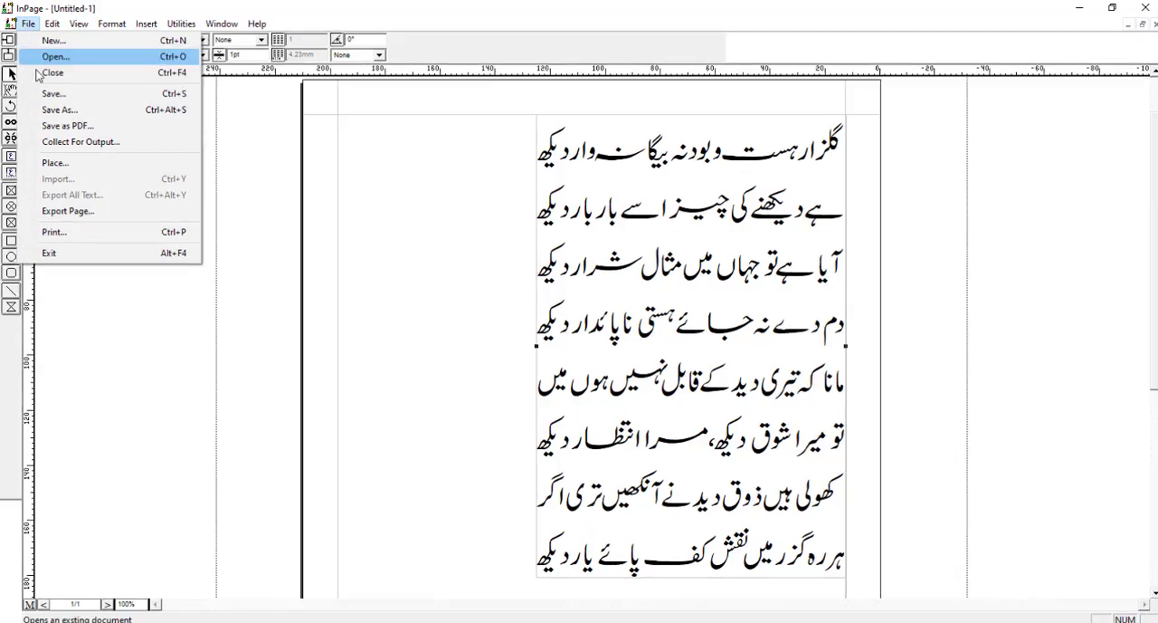
left_click(54, 231)
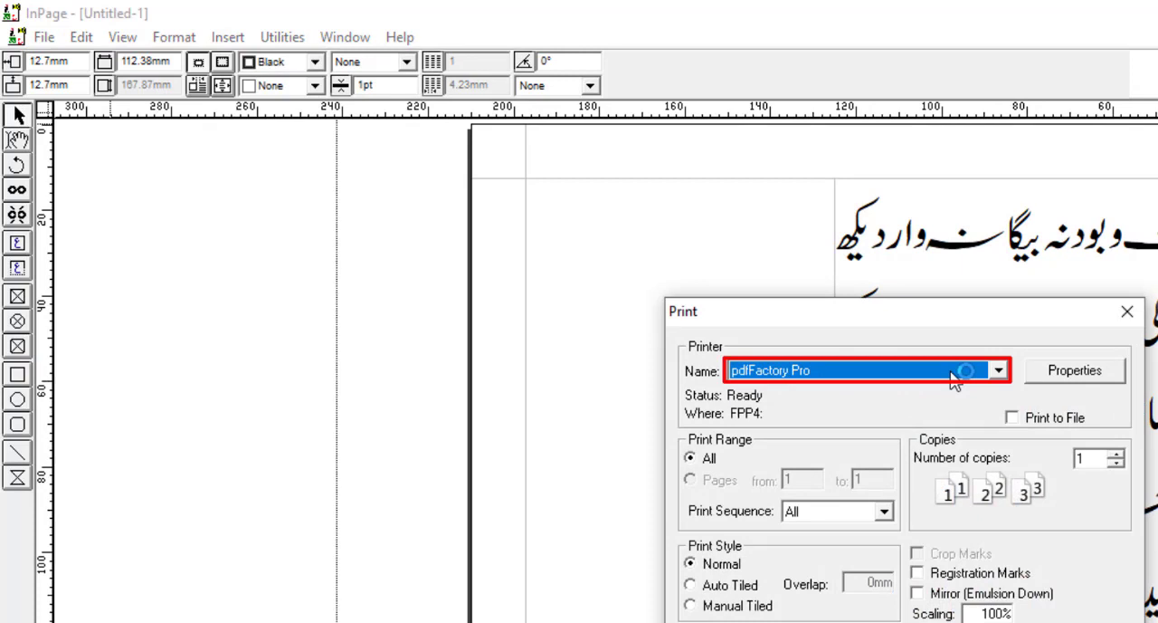
left_click(938, 620)
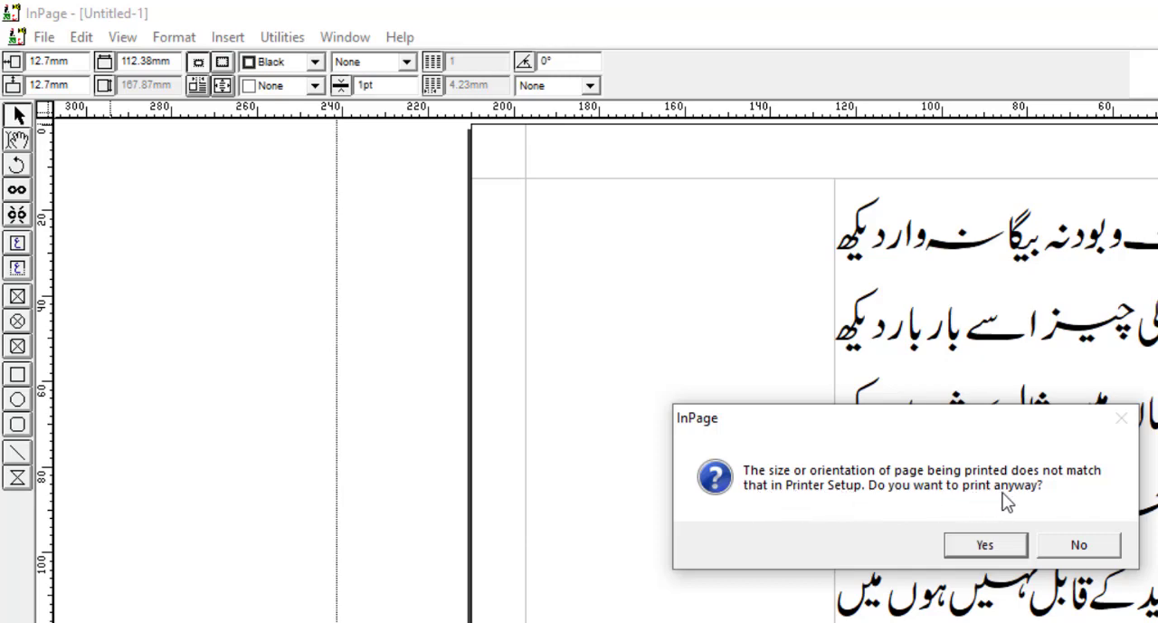
left_click(985, 544)
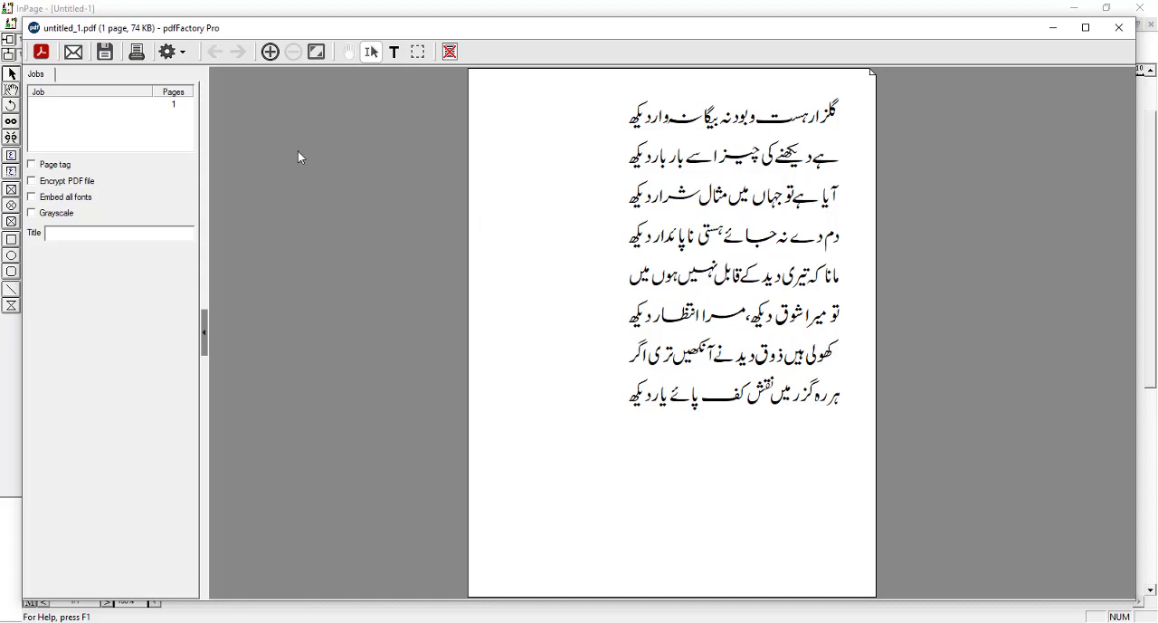
View the save dialog for the generated PDF, cancel it and close the pdfFactory Pro preview
left_click(105, 52)
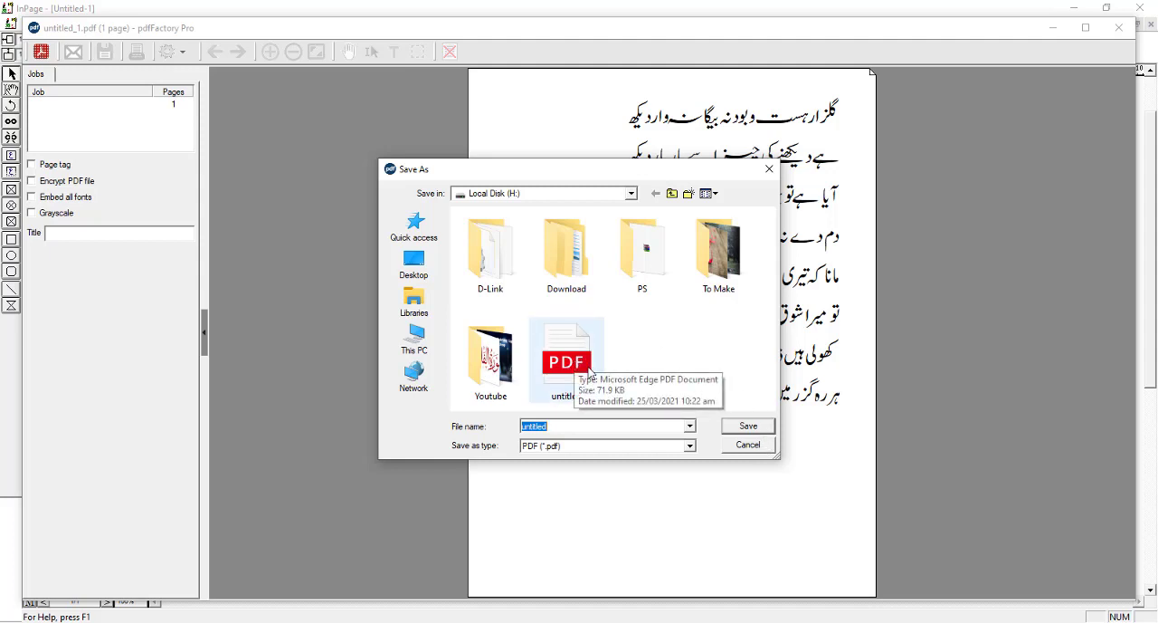
left_click(766, 448)
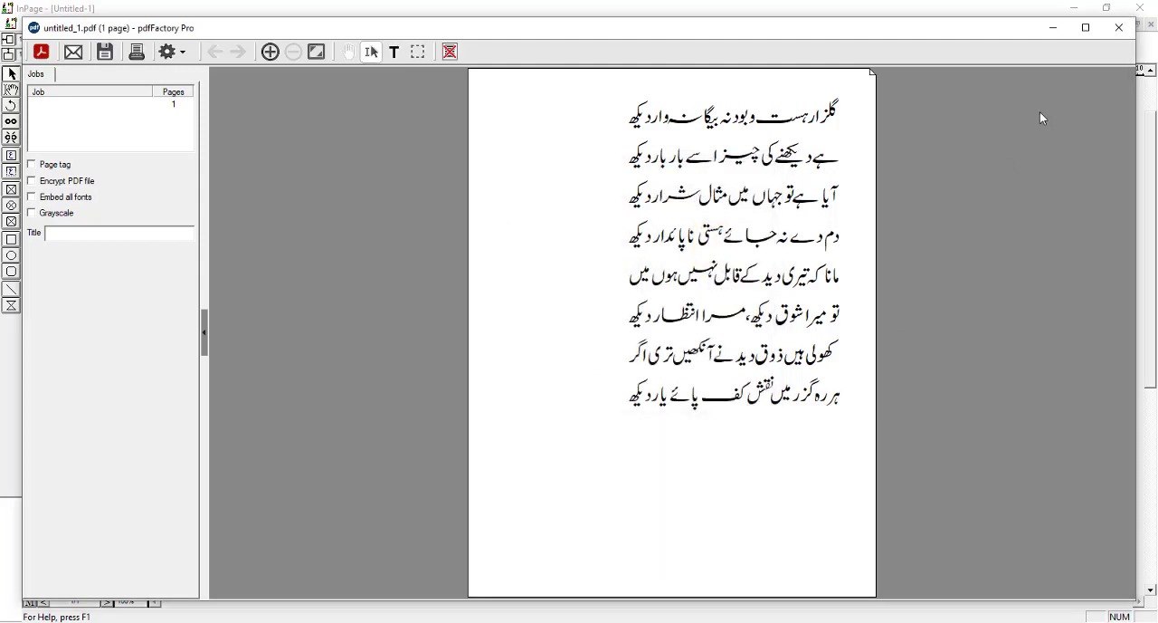
left_click(1116, 29)
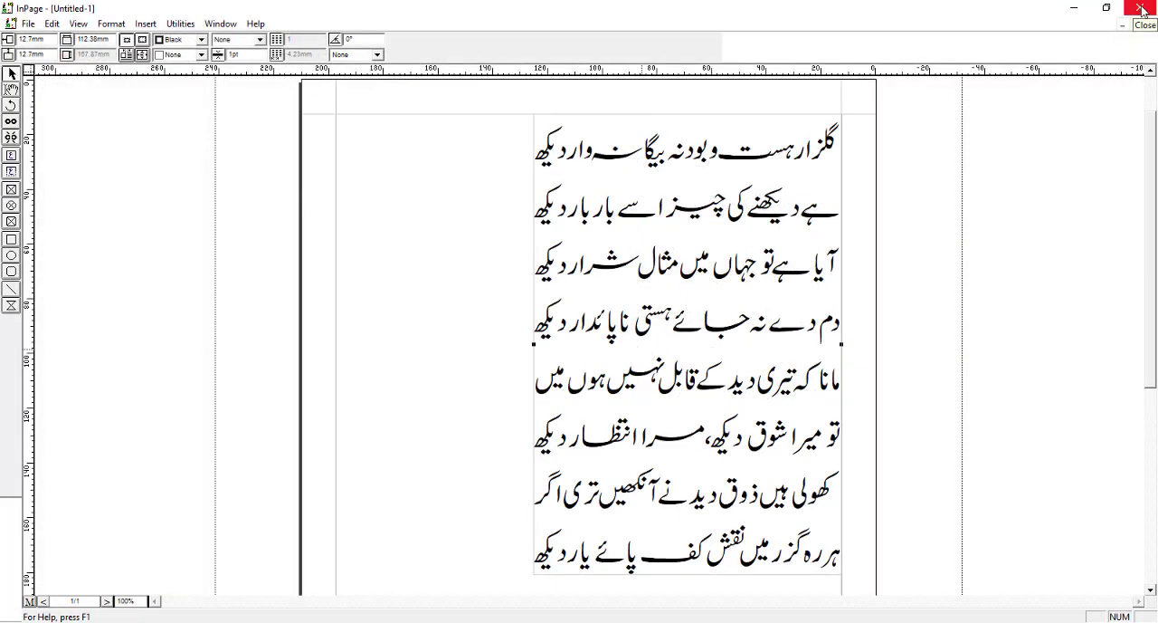
Exit InPage without saving the untitled document
left_click(1140, 8)
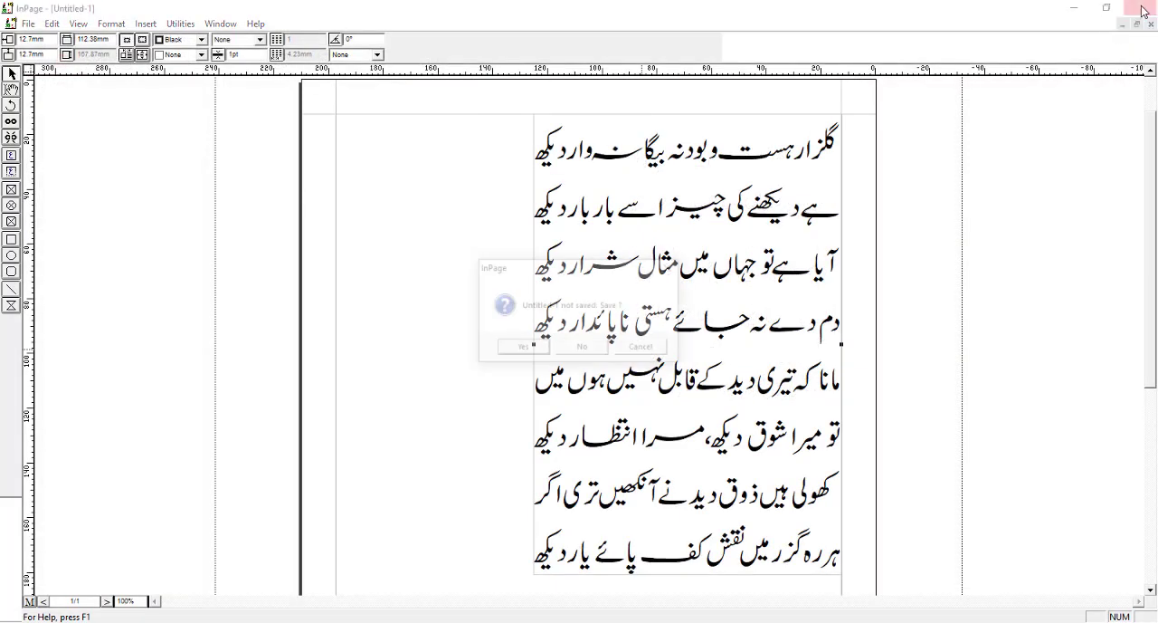
left_click(597, 351)
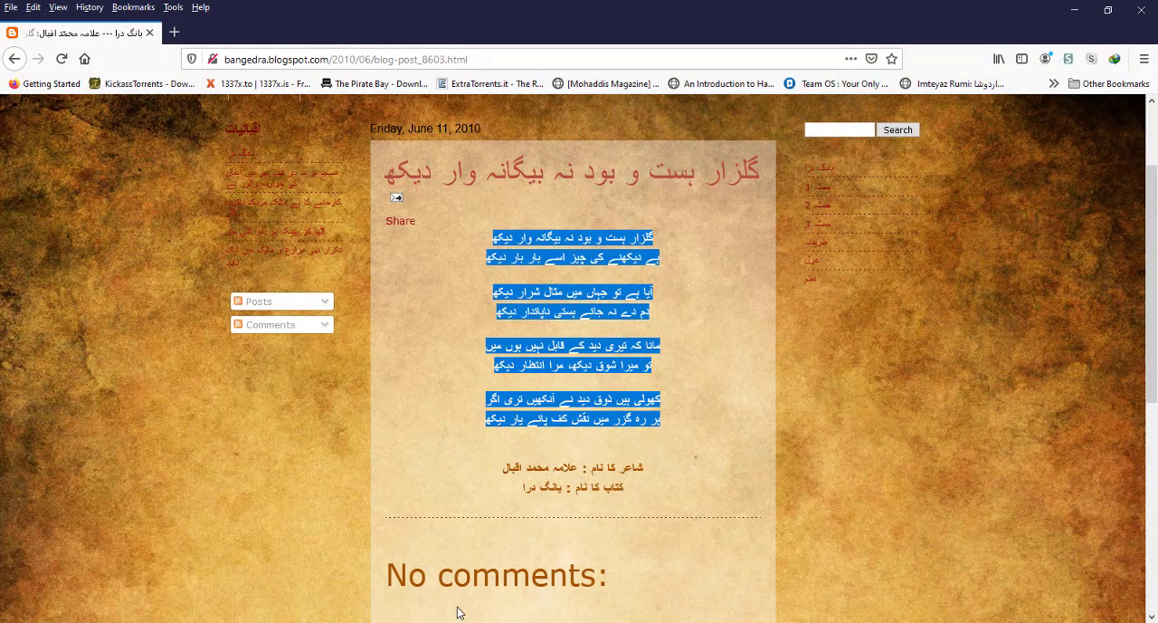
Switch to Photoshop and create a new 1000 x 1000 px document at 72 ppi with a white background
left_click(338, 622)
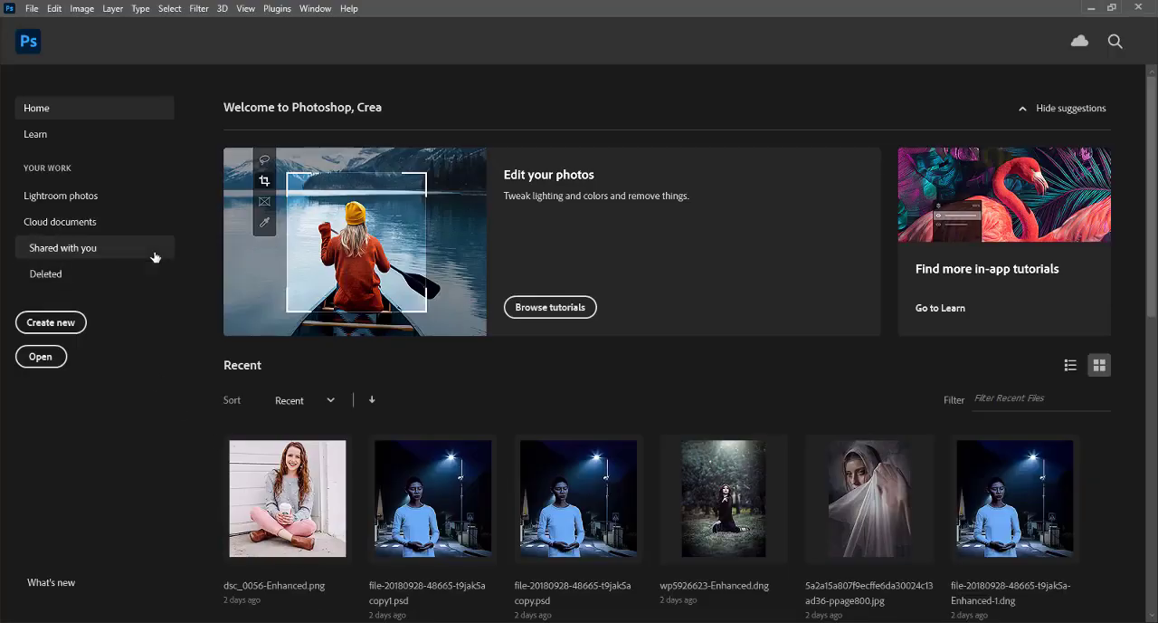
left_click(52, 324)
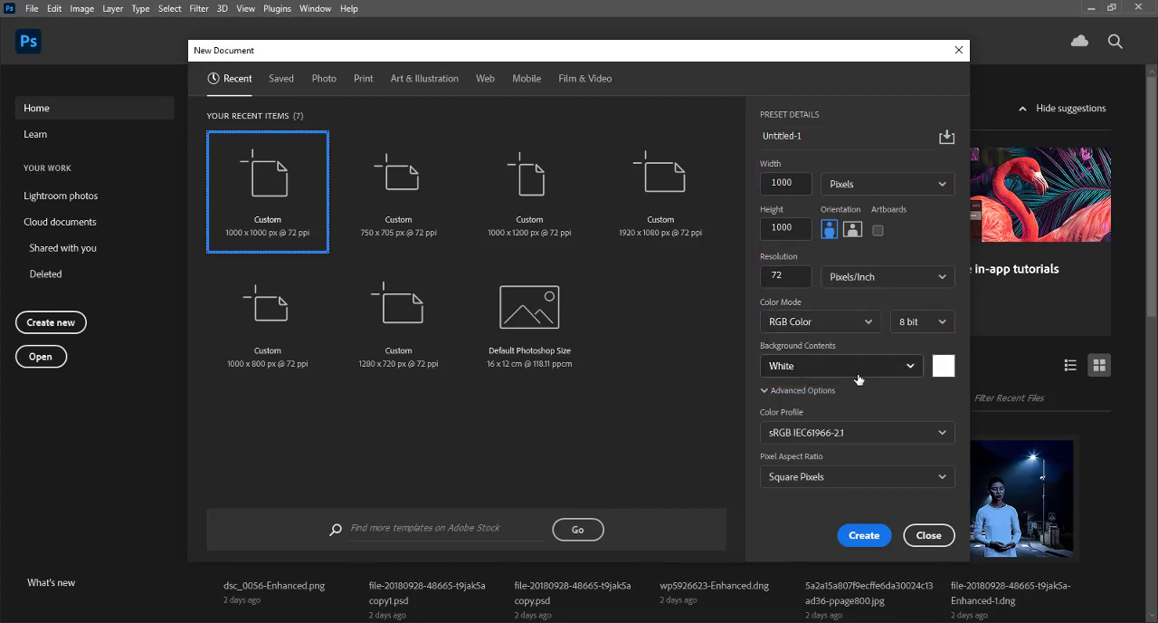
left_click(860, 532)
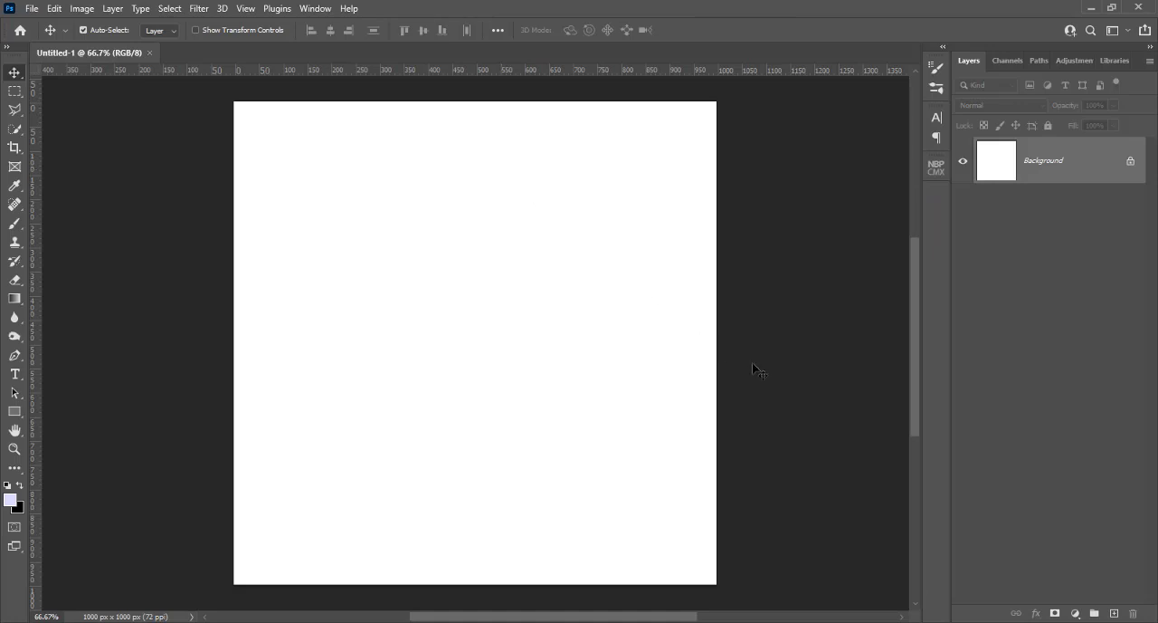
Add a Solid Color fill layer in dark brown #4f3707 above the background
left_click(1074, 613)
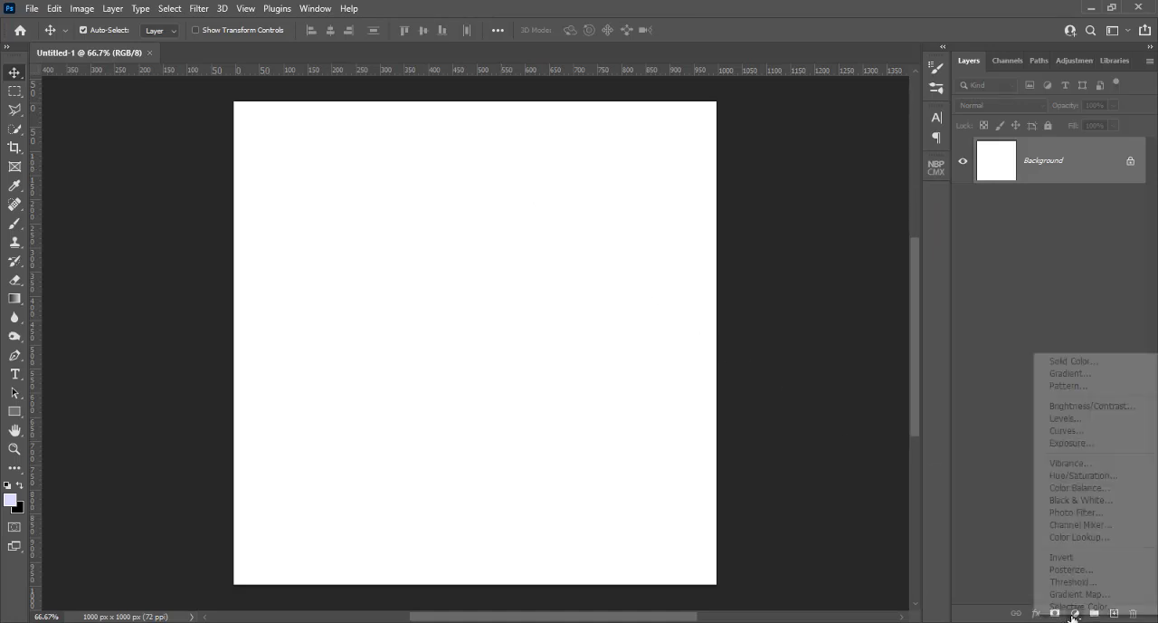
left_click(1060, 362)
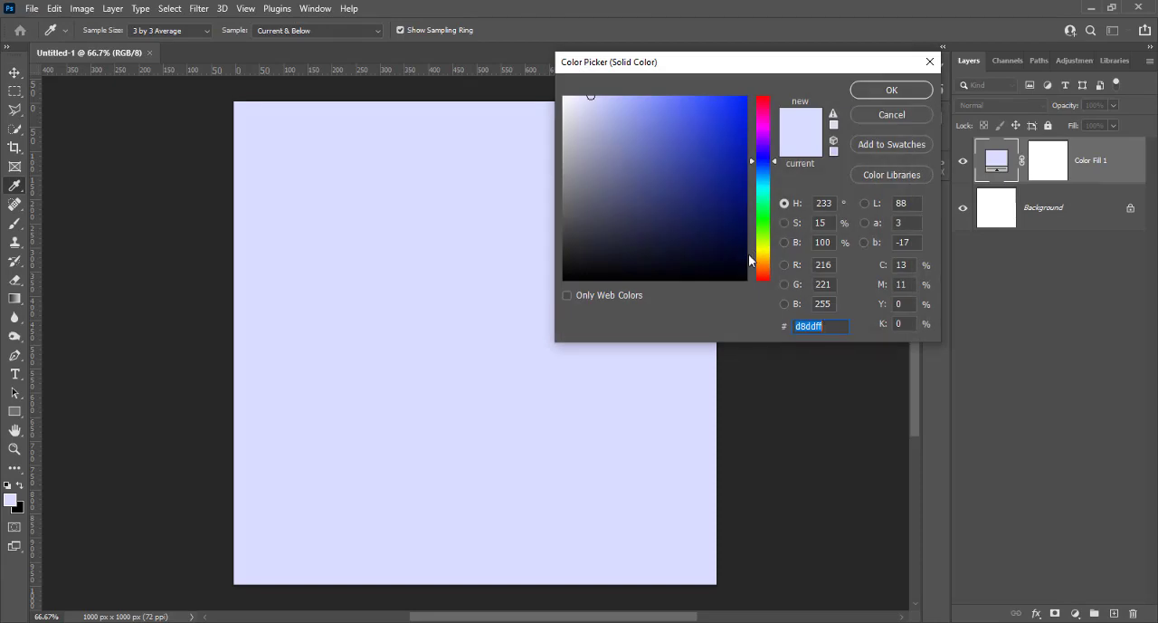
left_click(763, 258)
left_click(729, 223)
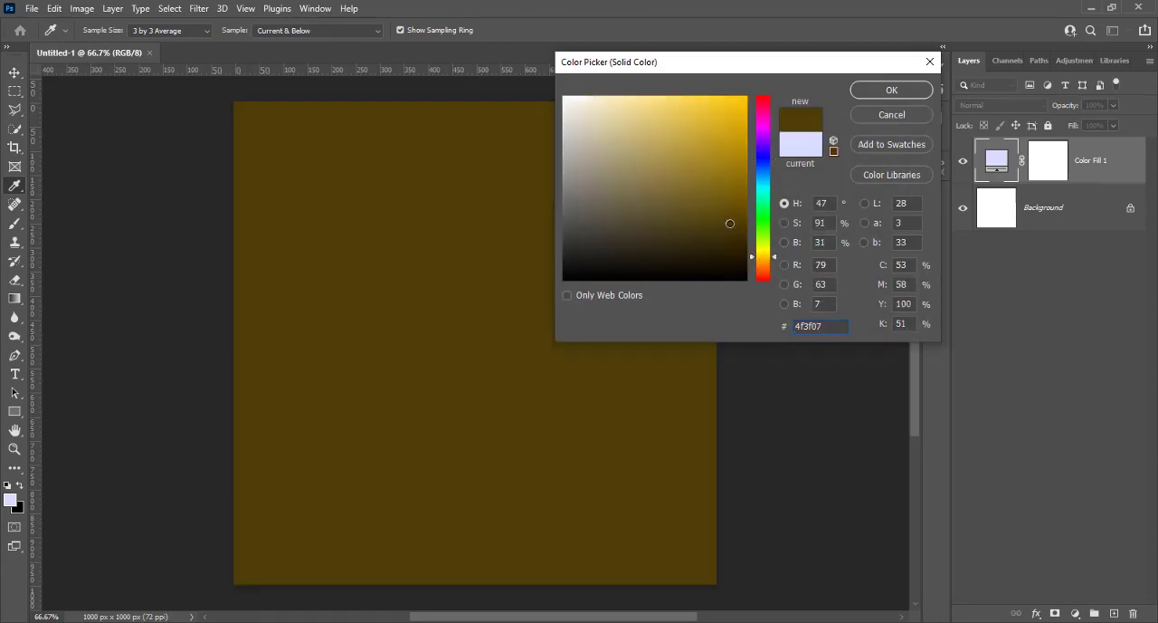
left_click(765, 259)
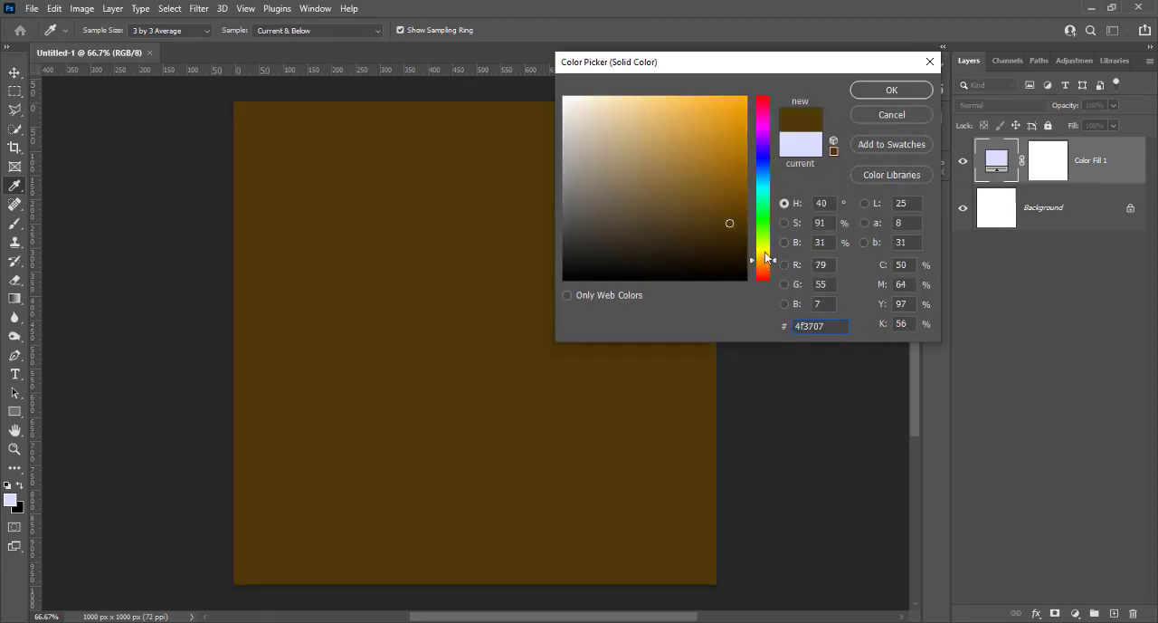
left_click(866, 93)
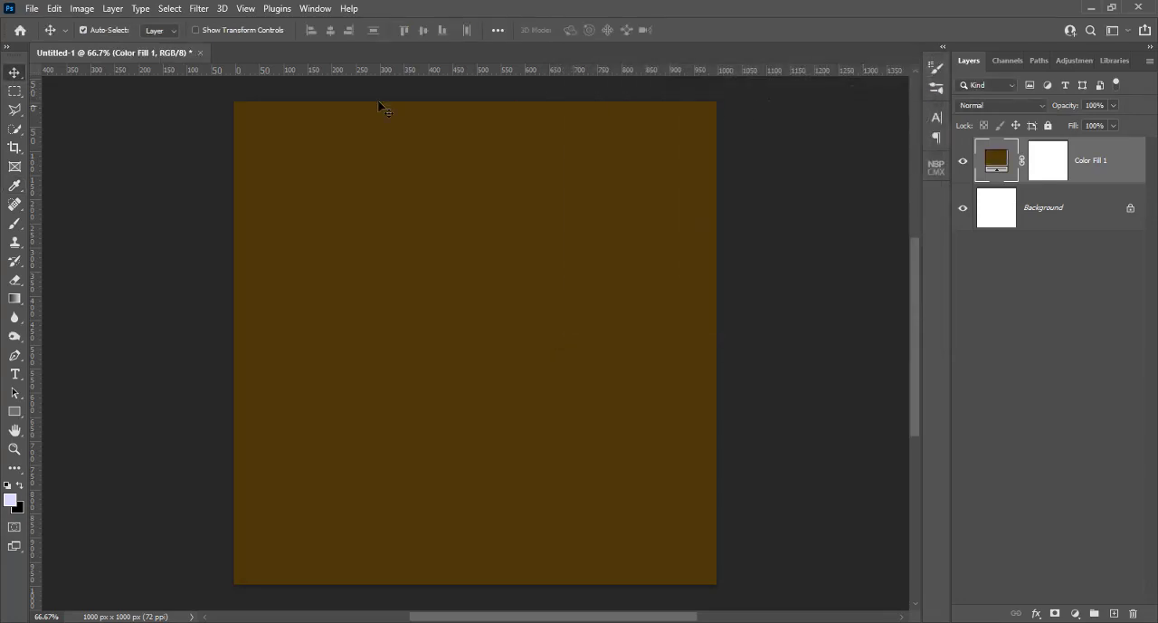
Place the abstract painting numbered 11 from the Texture folder on Local Disk (D:) as an embedded image
left_click(34, 9)
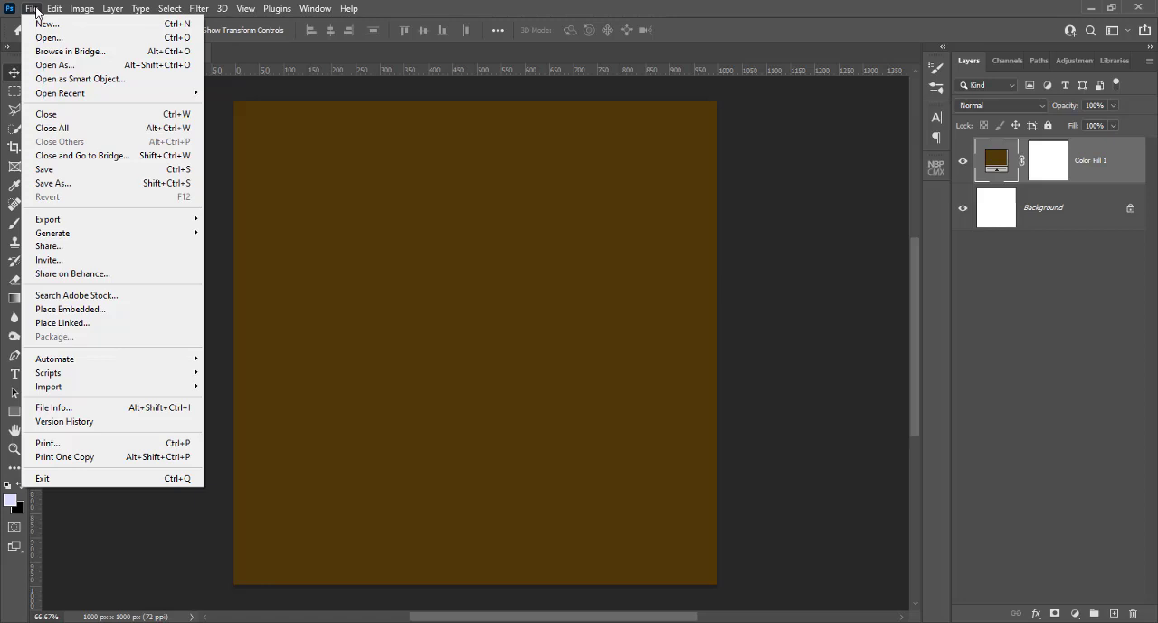
left_click(34, 10)
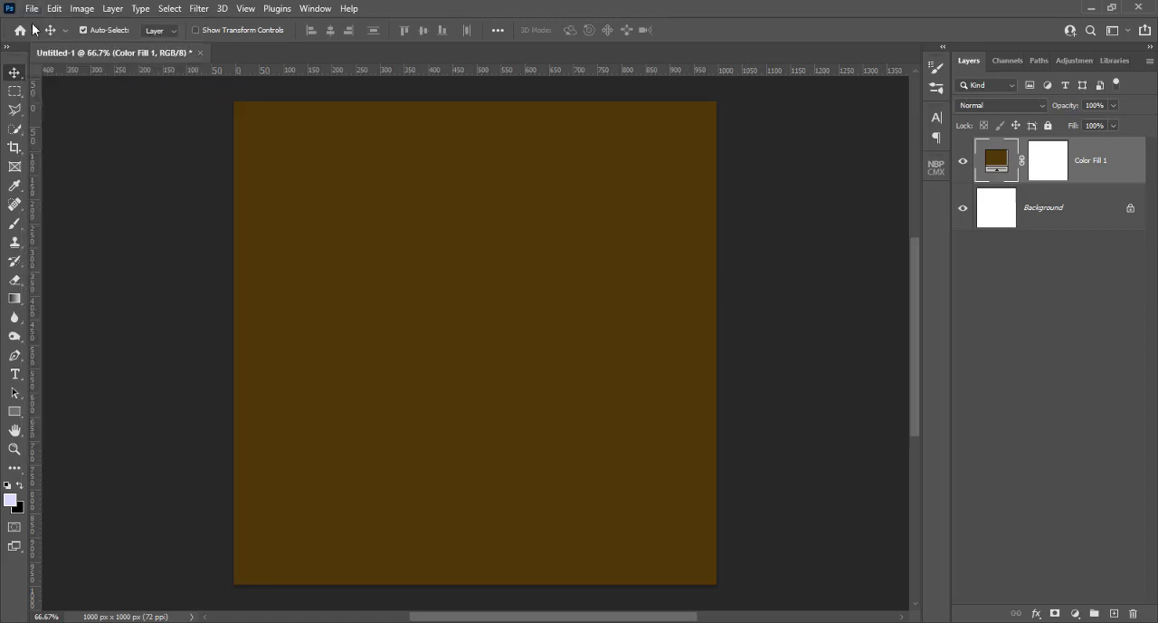
left_click(33, 9)
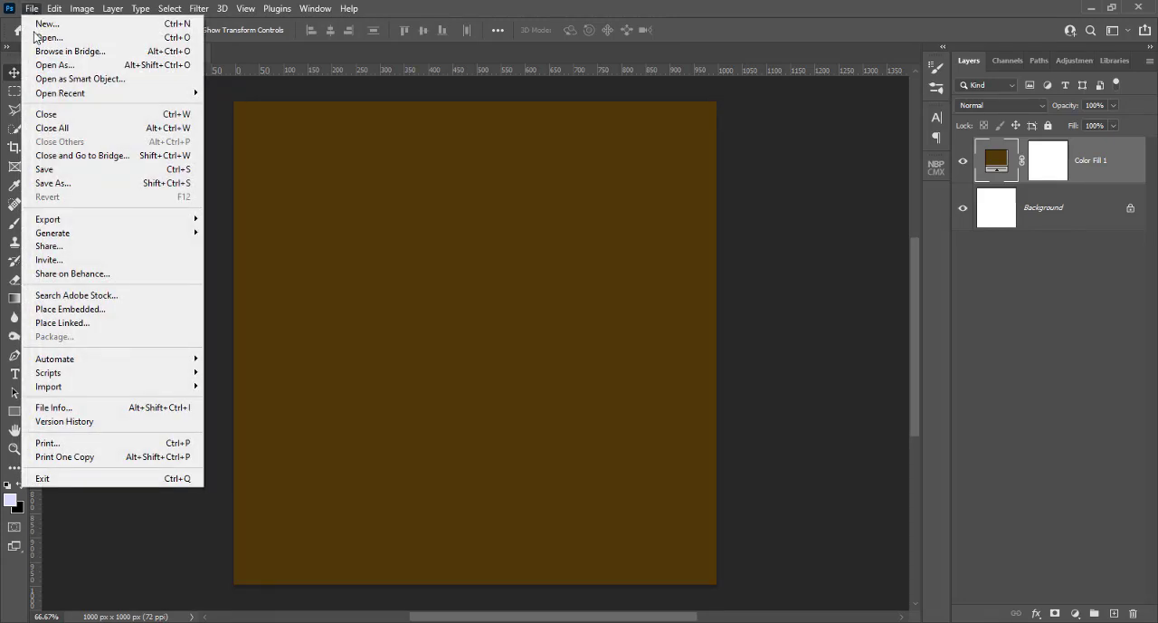
left_click(59, 309)
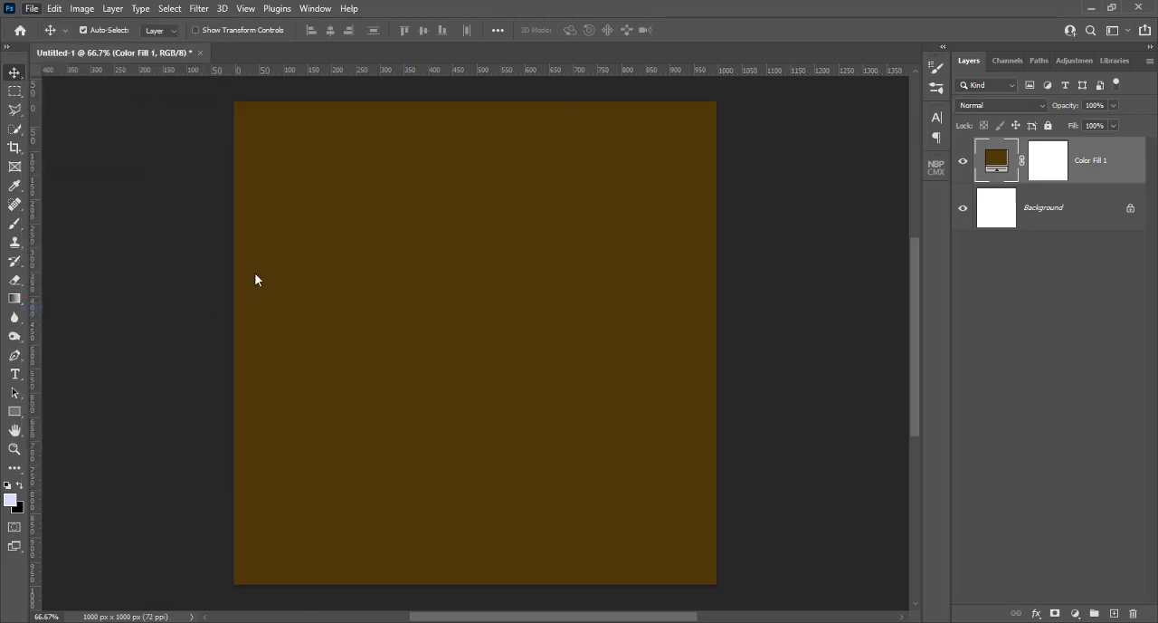
left_click(83, 222)
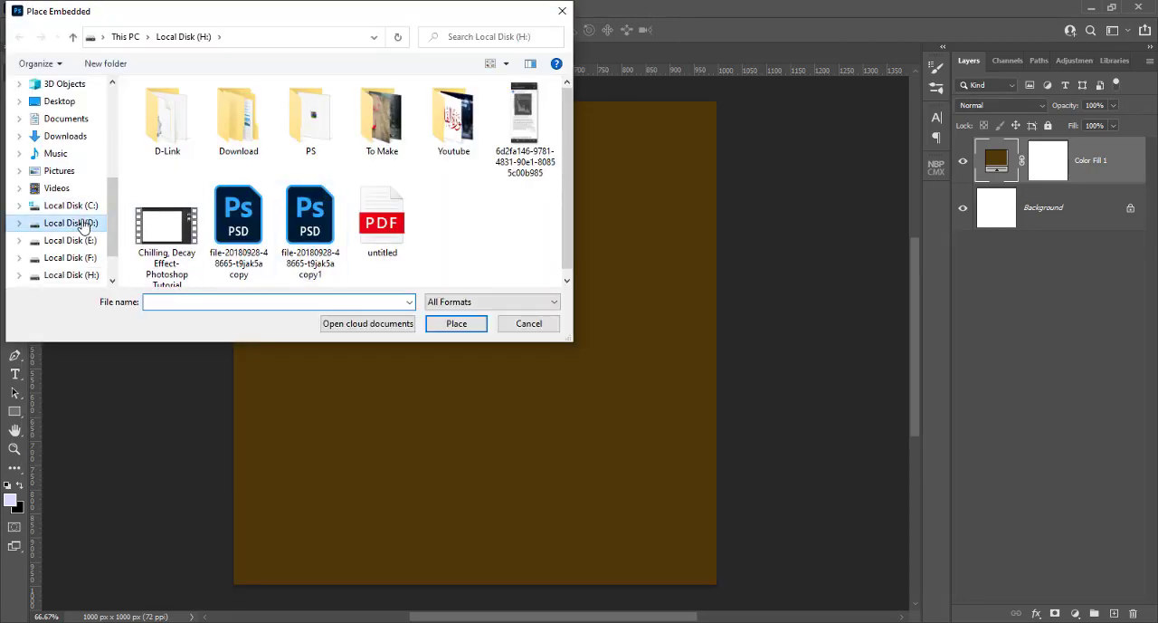
scroll(161, 233, "down", 5)
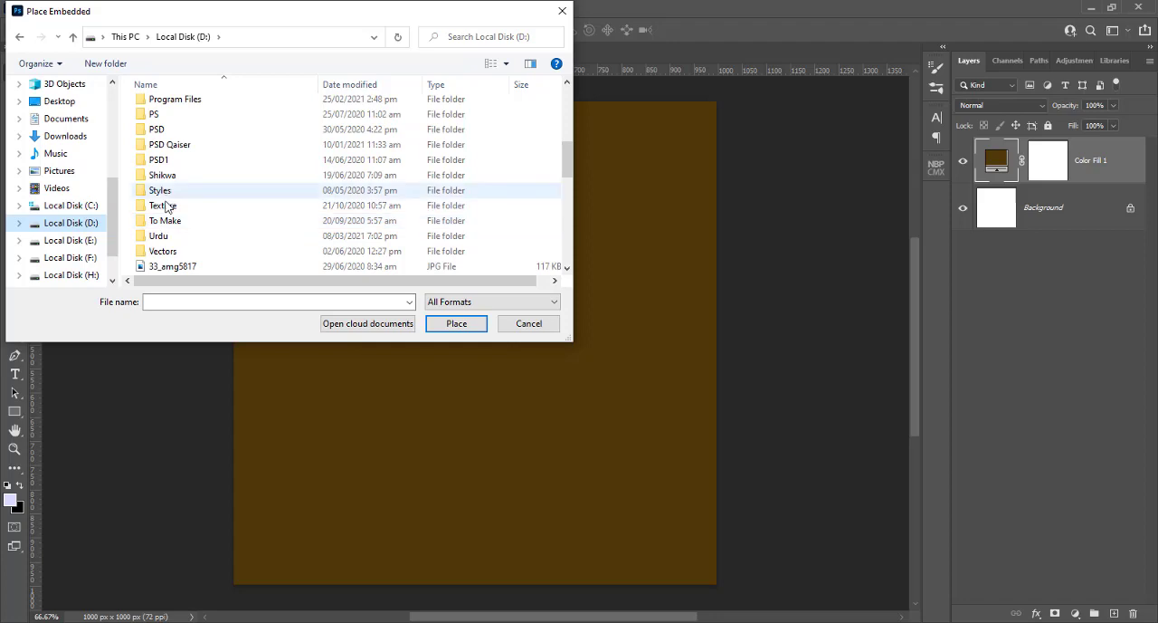
double_click(163, 207)
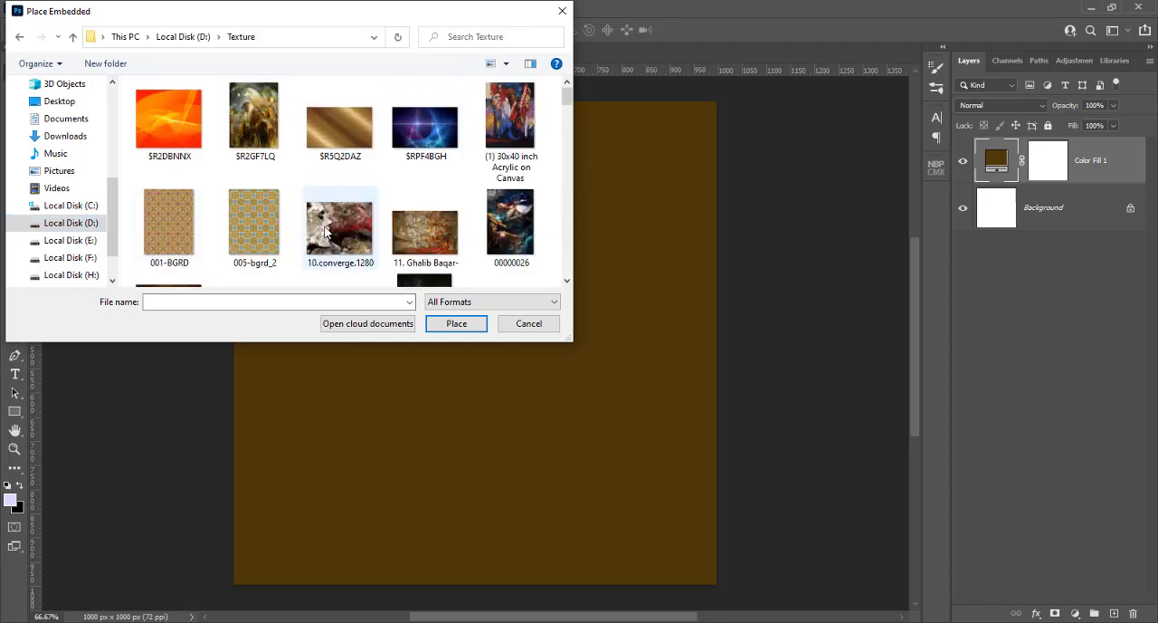
left_click(436, 232)
left_click(457, 325)
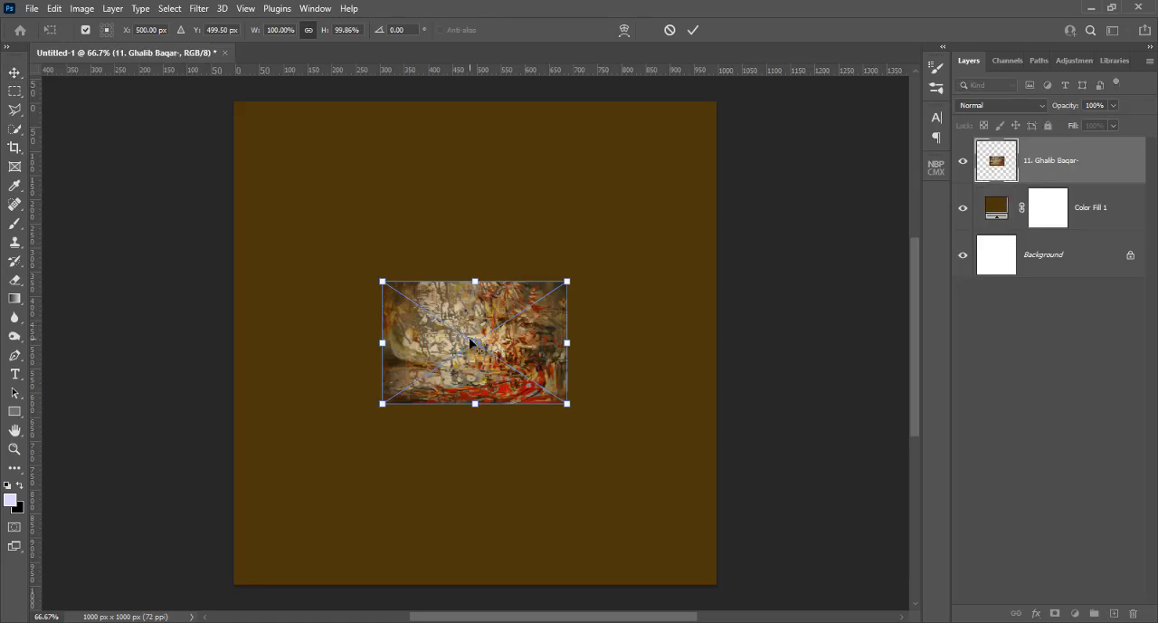
Rotate the placed painting 90° clockwise and stretch it to cover the whole canvas
right_click(477, 349)
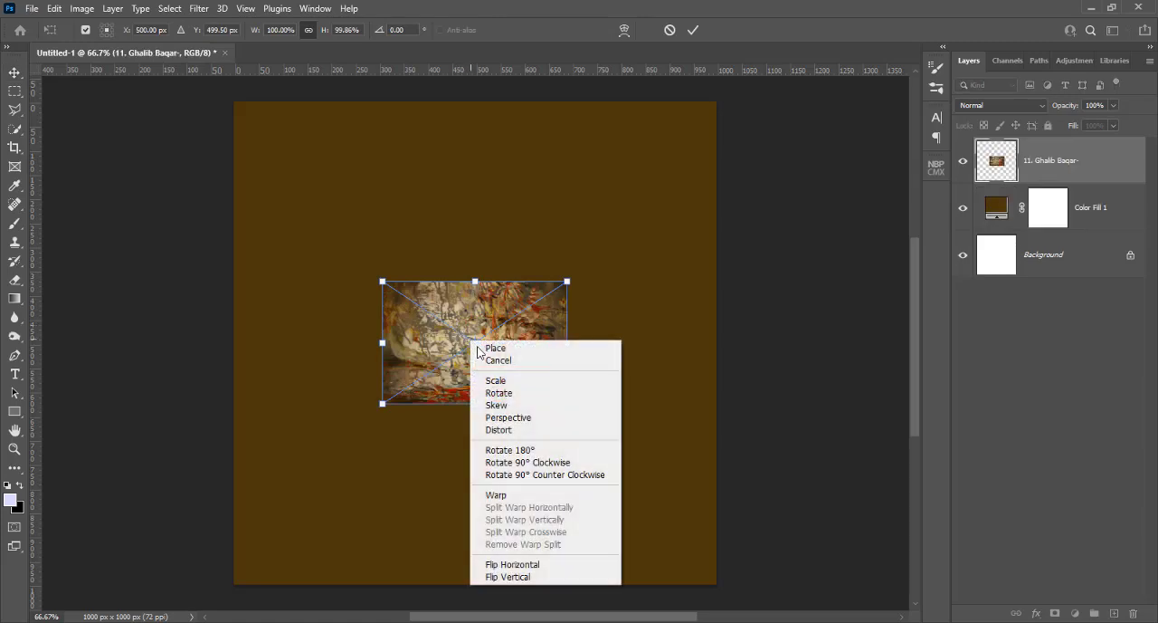
left_click(530, 463)
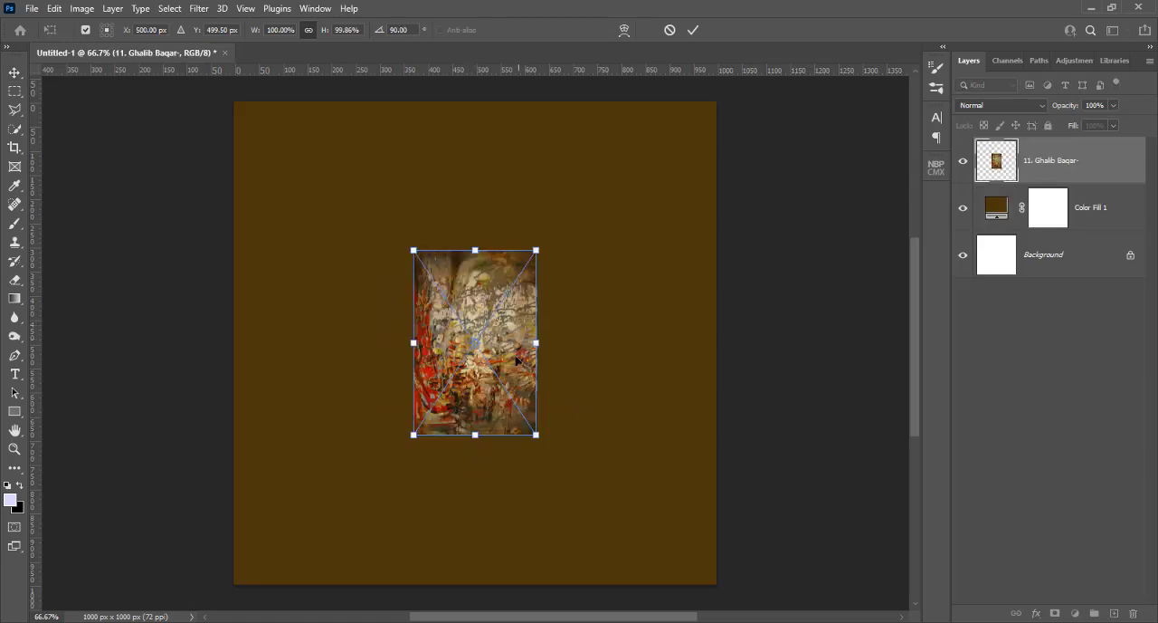
left_click_drag(538, 246, 717, 101)
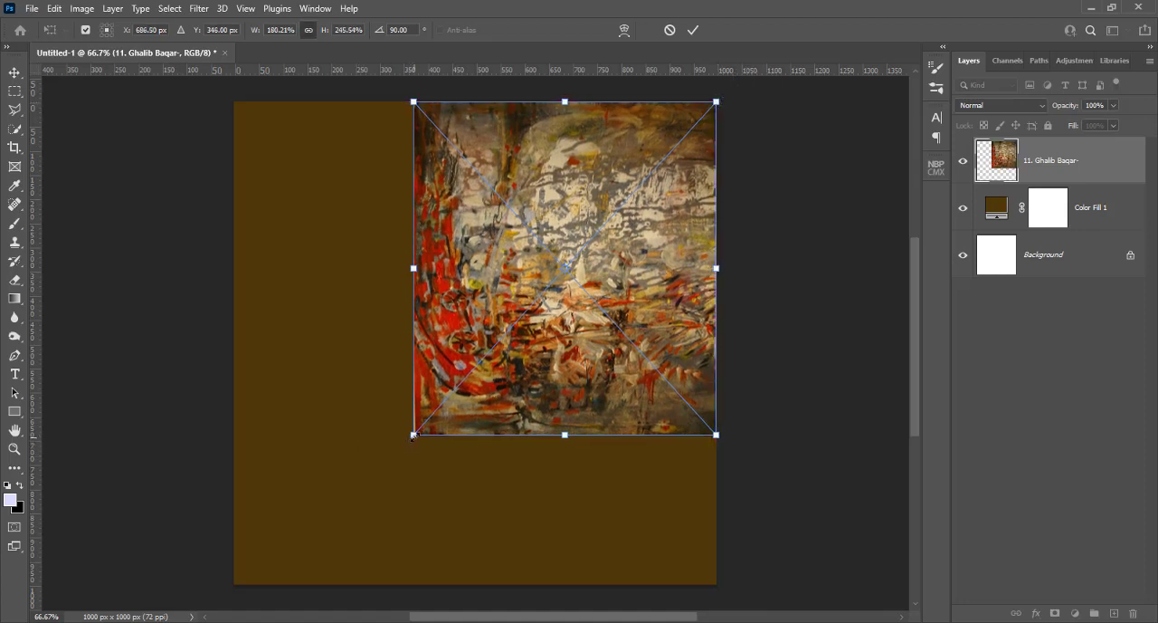
left_click_drag(413, 435, 235, 585)
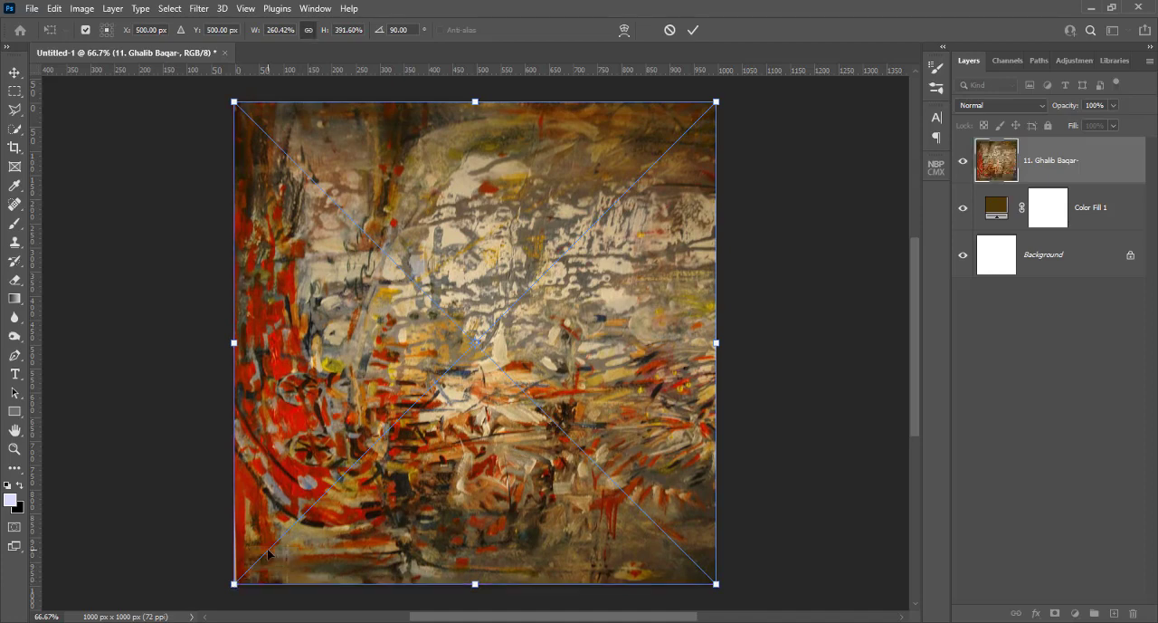
key("Return")
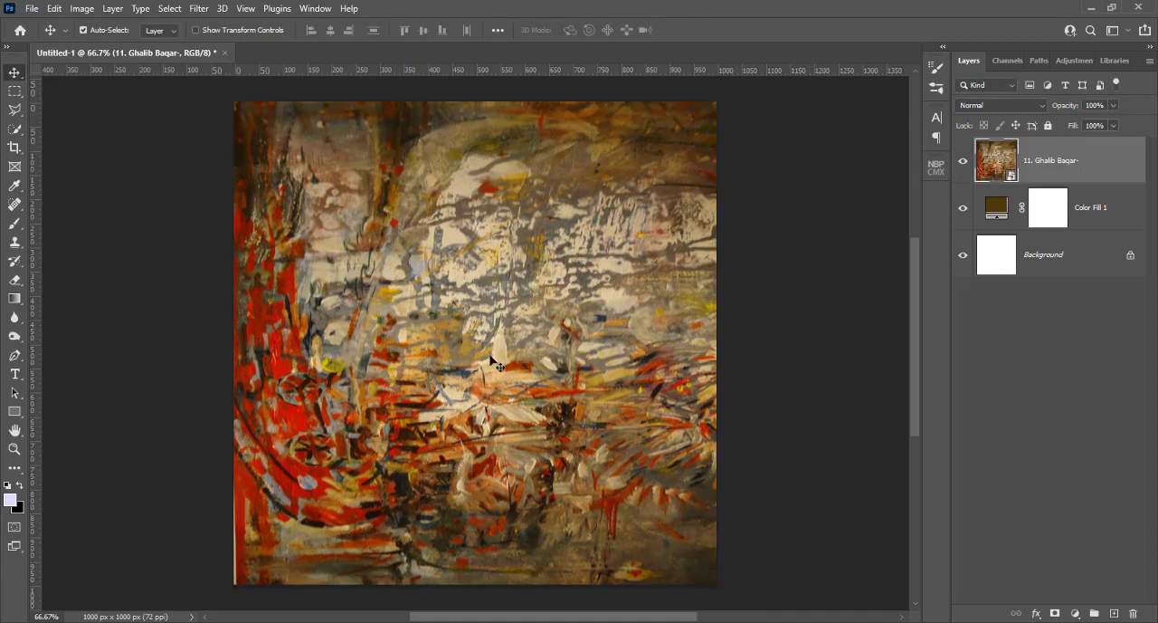
Rasterize the placed painting's smart object layer
right_click(1051, 163)
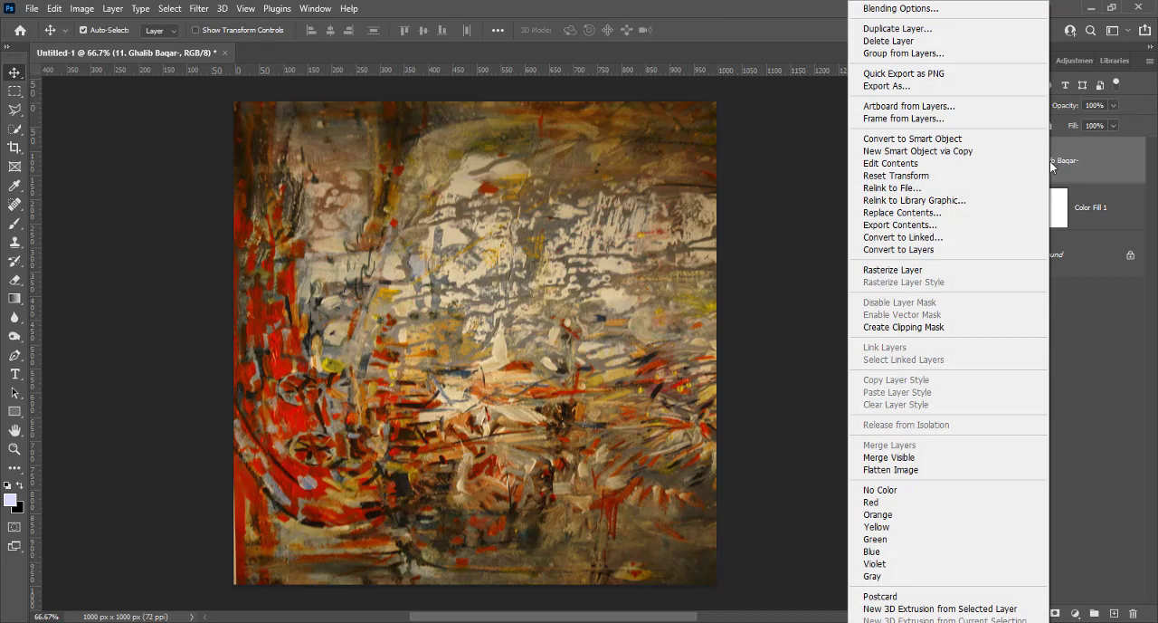
left_click(1074, 163)
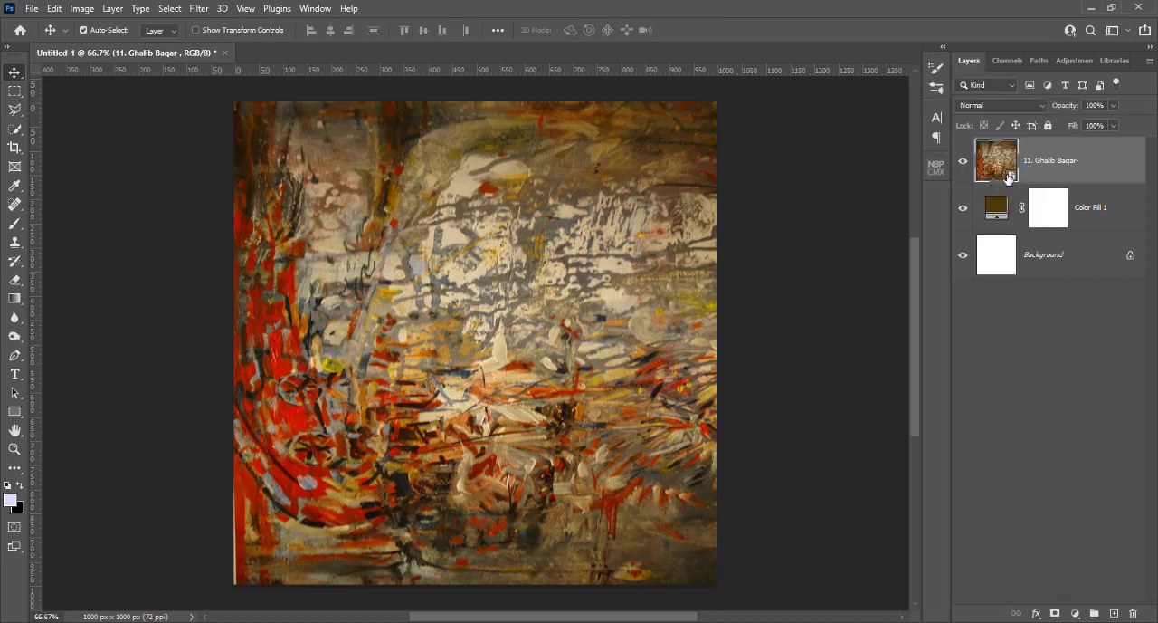
right_click(1047, 163)
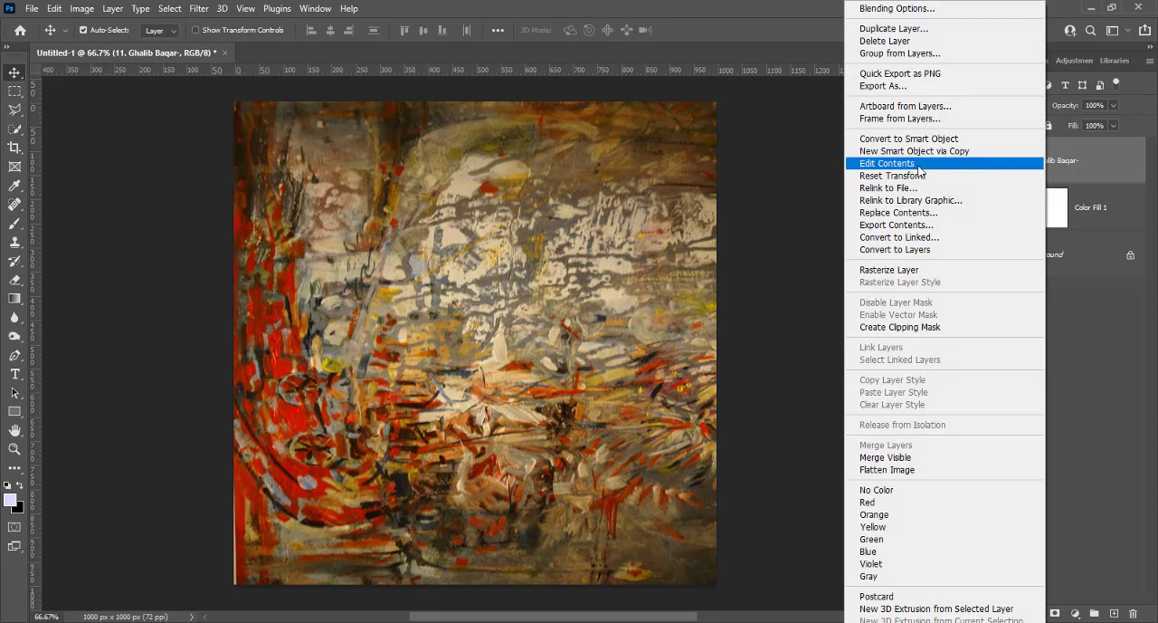
left_click(904, 272)
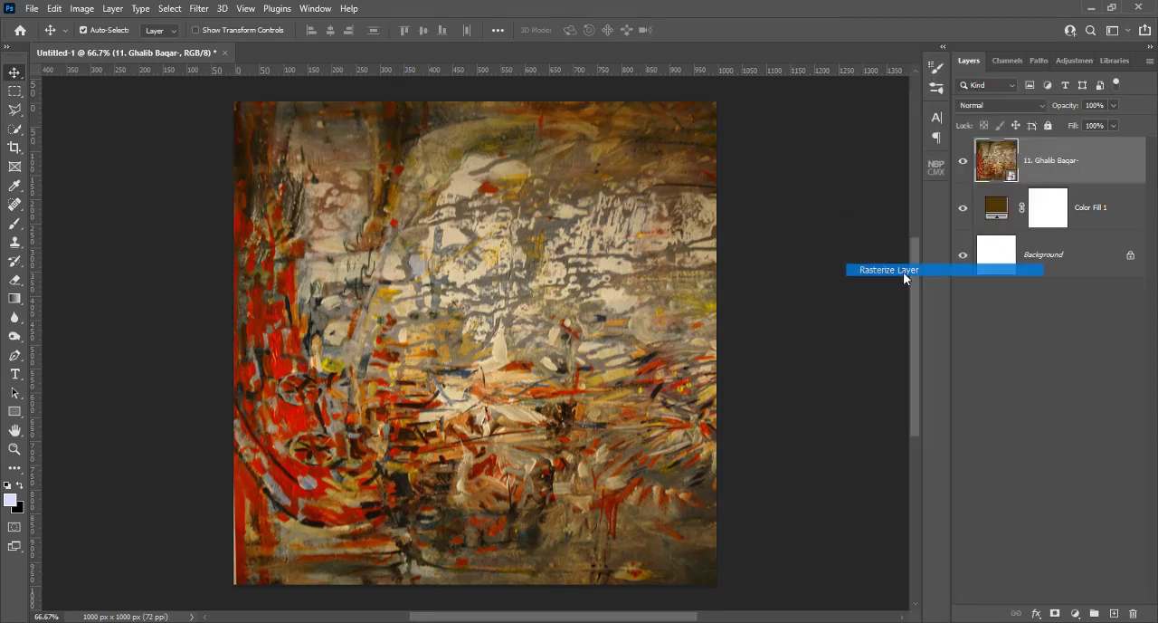
Apply the Glass filter to the painting with Distortion 17, Smoothness 2, Frosted texture and 50% scaling, and set its layer blend mode to Multiply
left_click(198, 10)
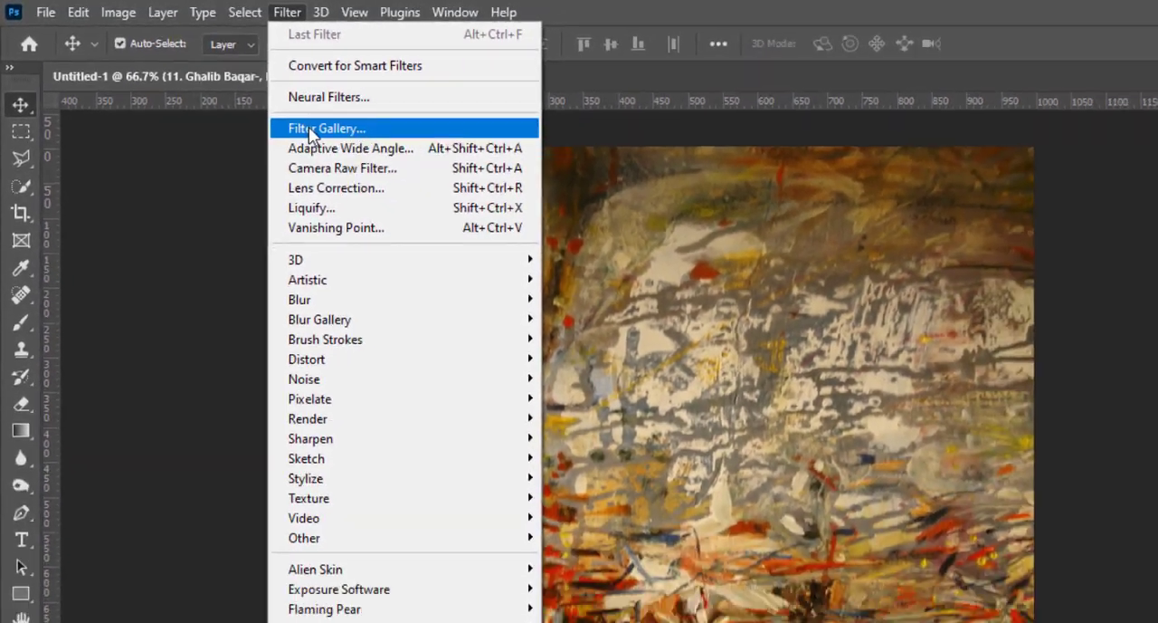
left_click(310, 128)
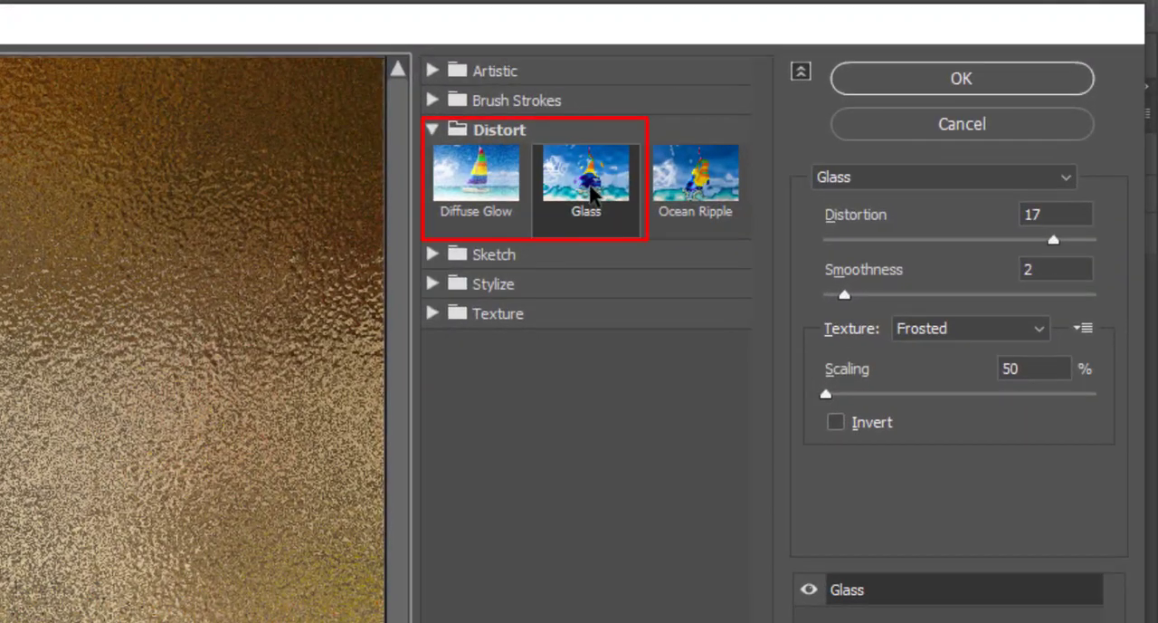
left_click(593, 190)
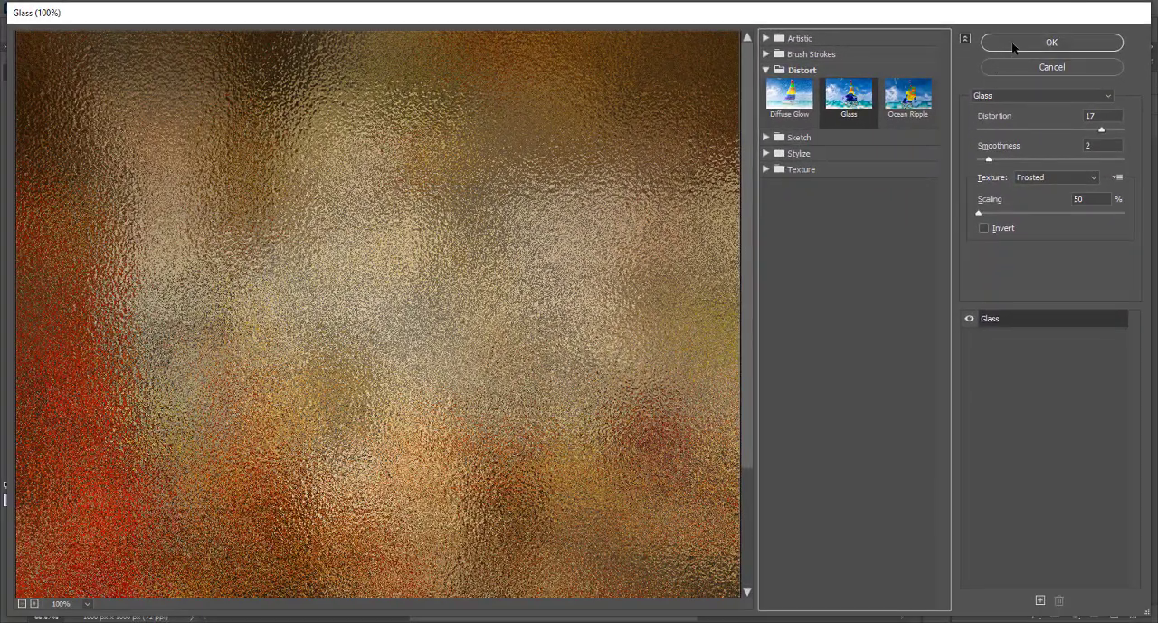
left_click(1012, 40)
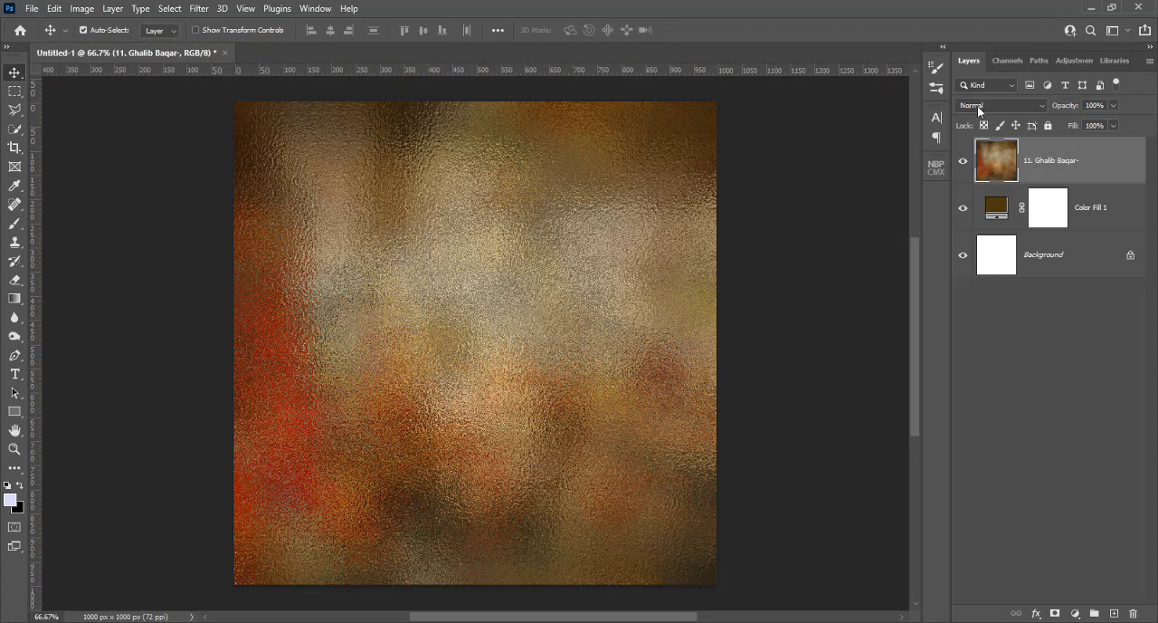
left_click(978, 106)
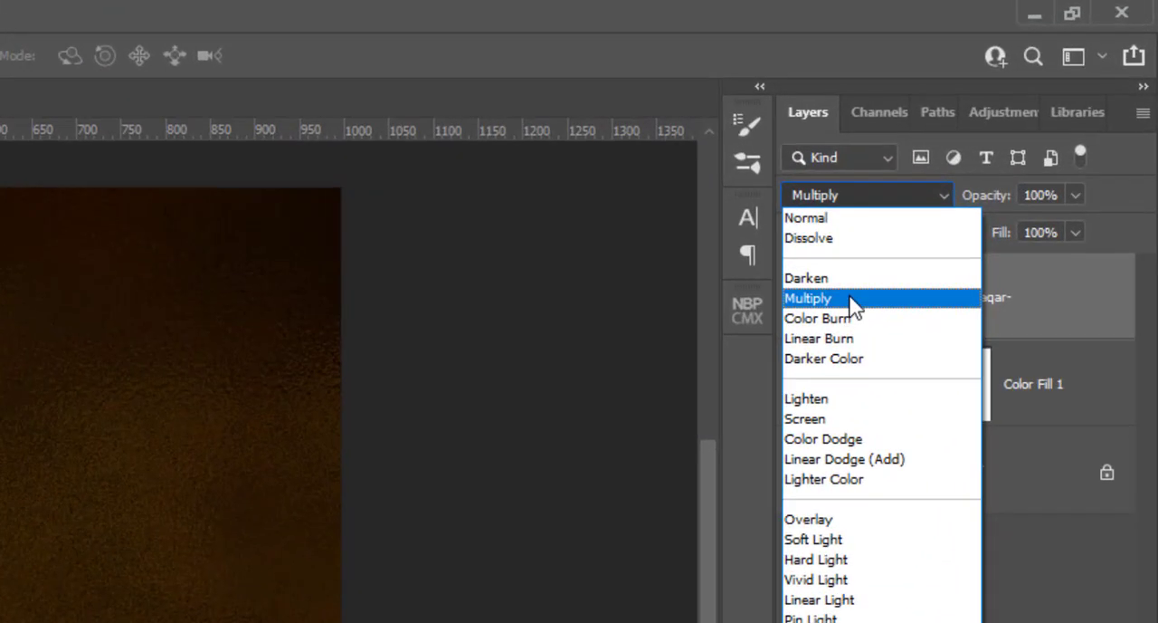
left_click(851, 299)
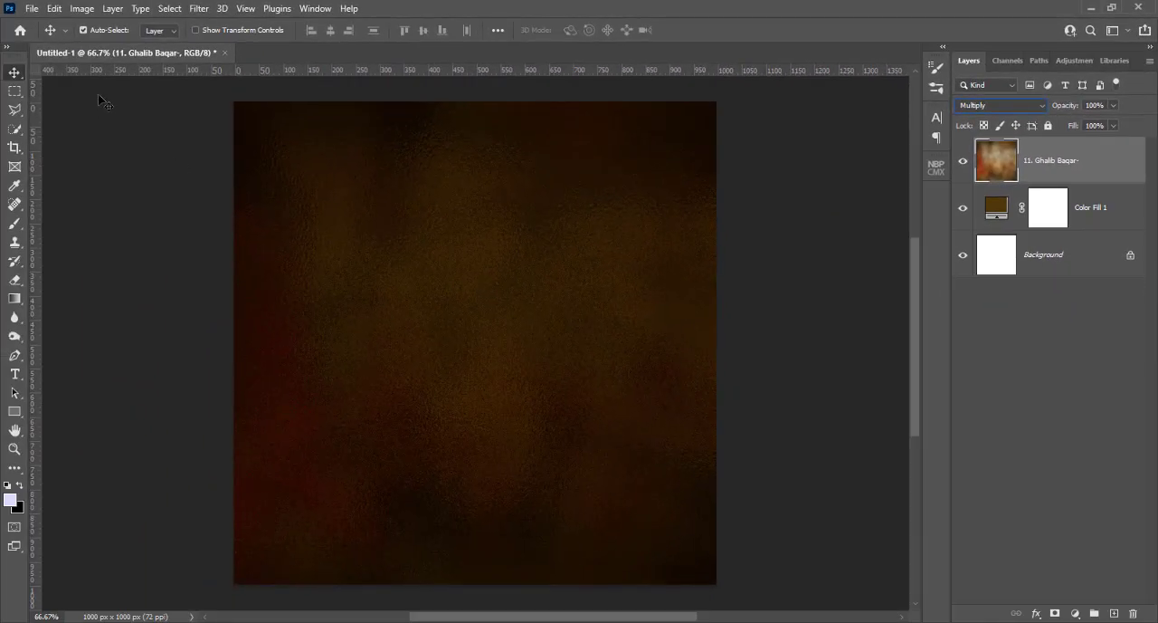
Place page 1 of the untitled PDF from Local Disk (H:) as an embedded smart object, cropped to its bounding box
left_click(28, 12)
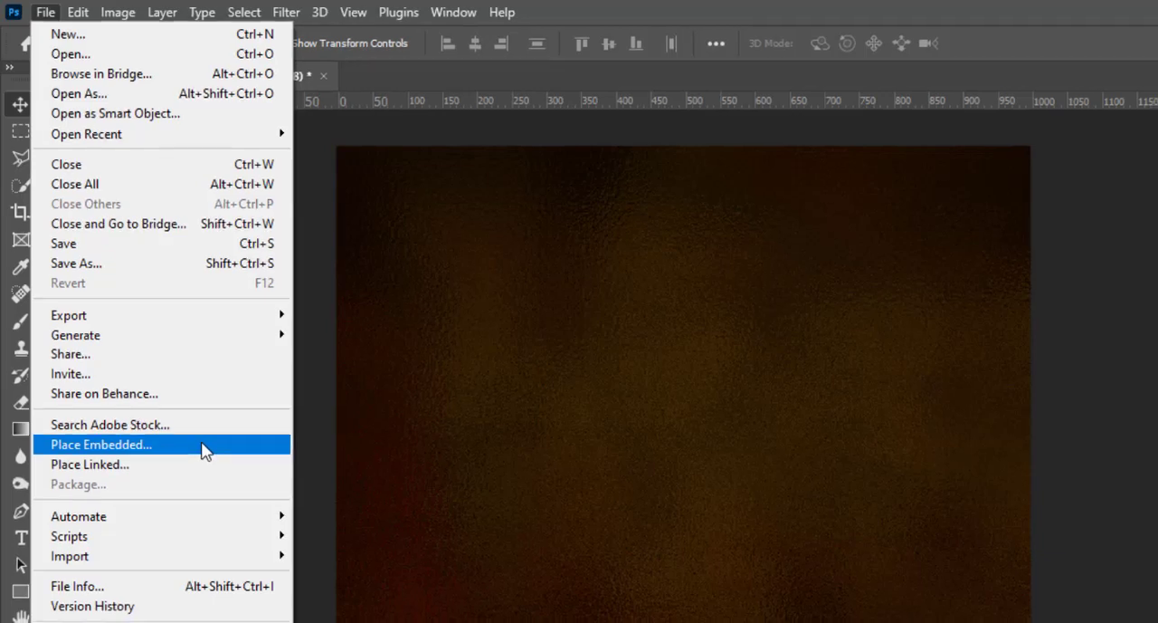
left_click(254, 452)
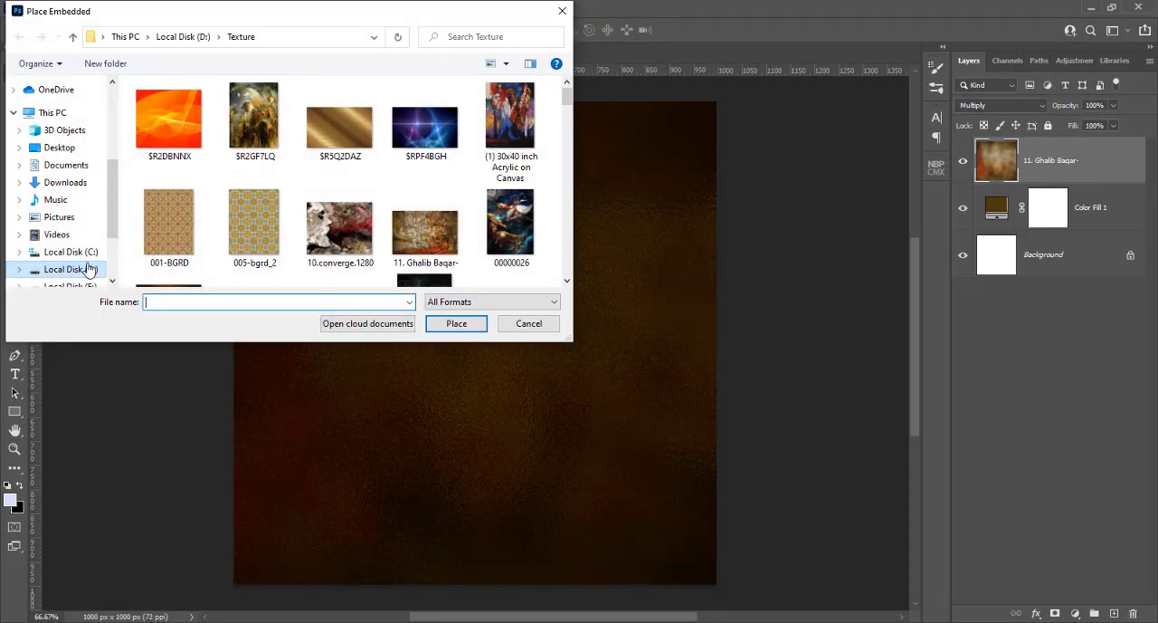
scroll(86, 262, "down", 2)
left_click(70, 223)
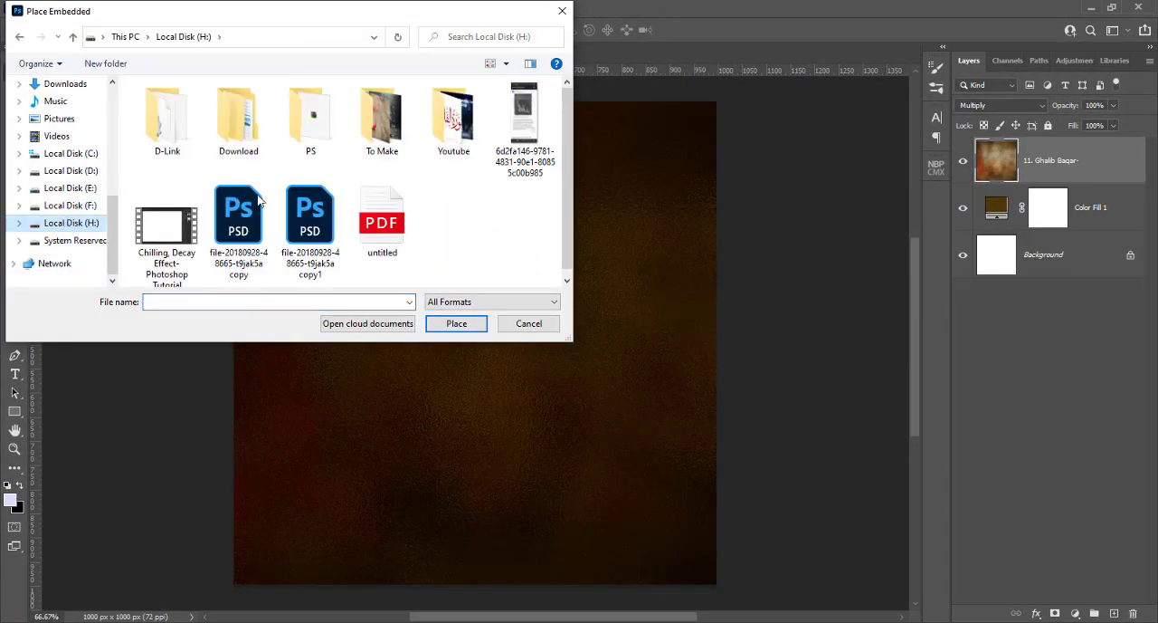
left_click(370, 226)
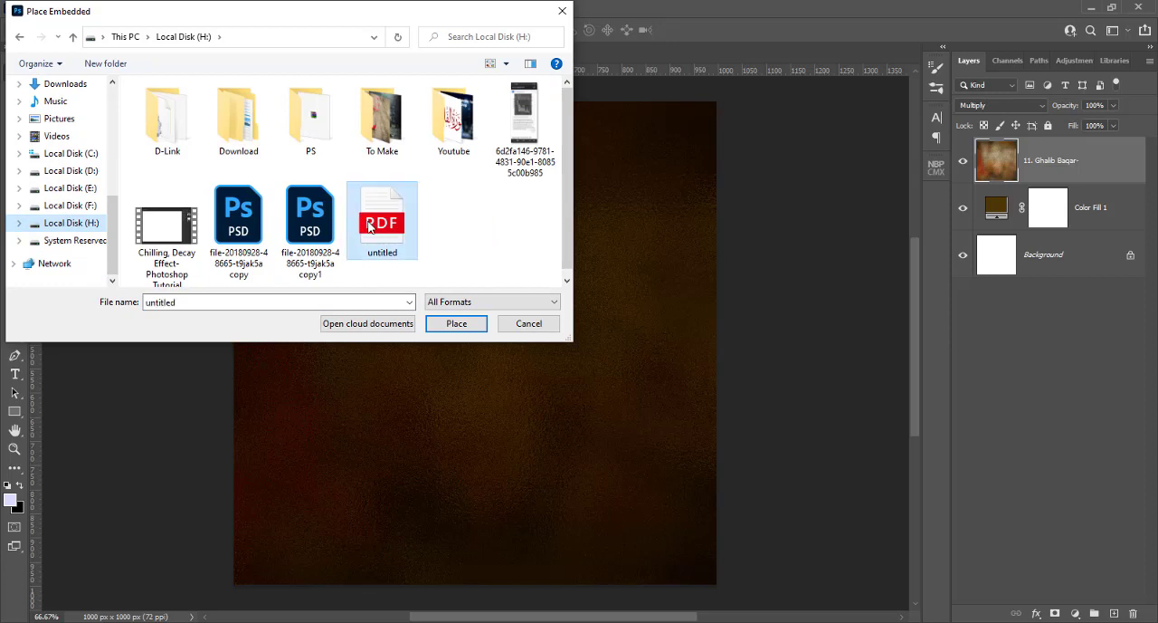
left_click(458, 325)
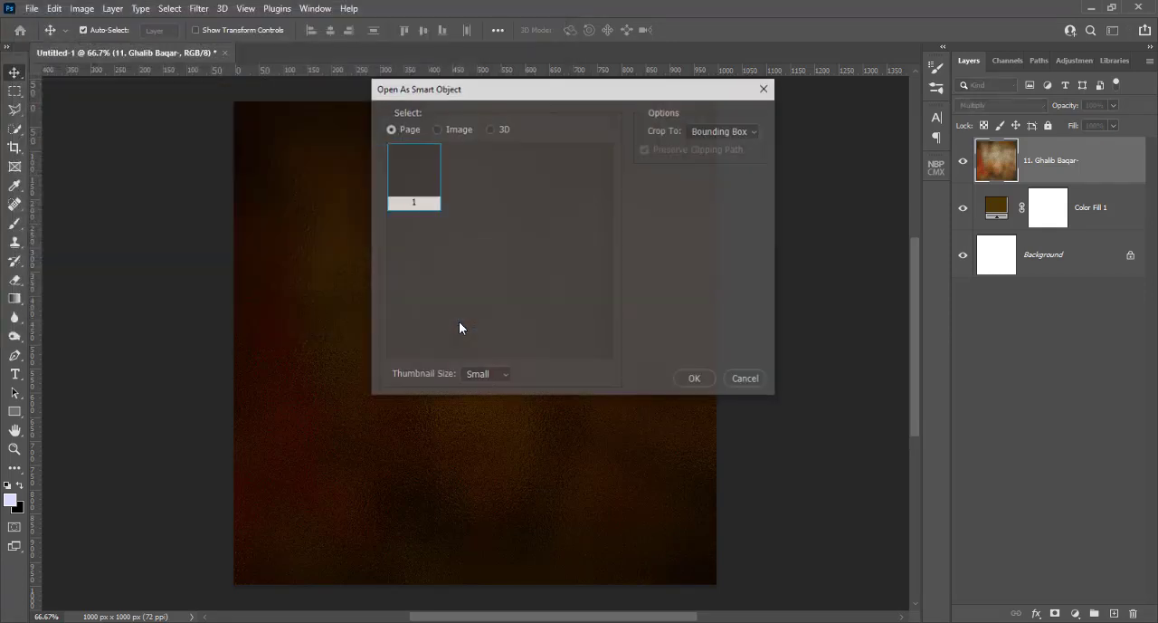
left_click(695, 380)
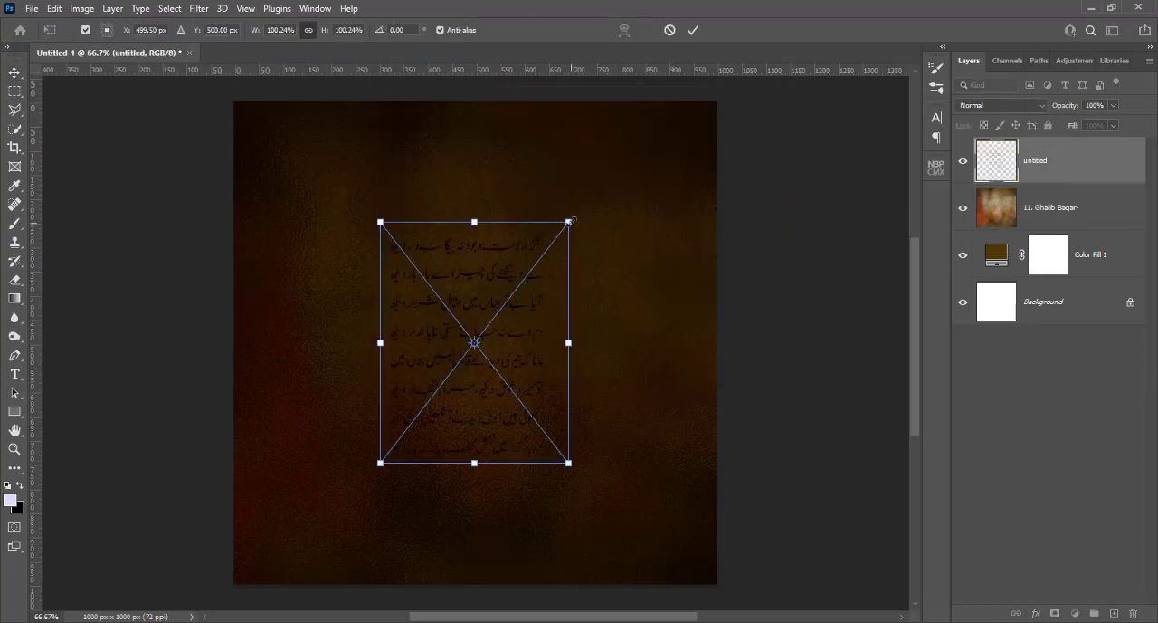
Enlarge the placed poem to about 162% so it fills most of the canvas height, and commit the placement
left_click_drag(570, 220, 629, 144)
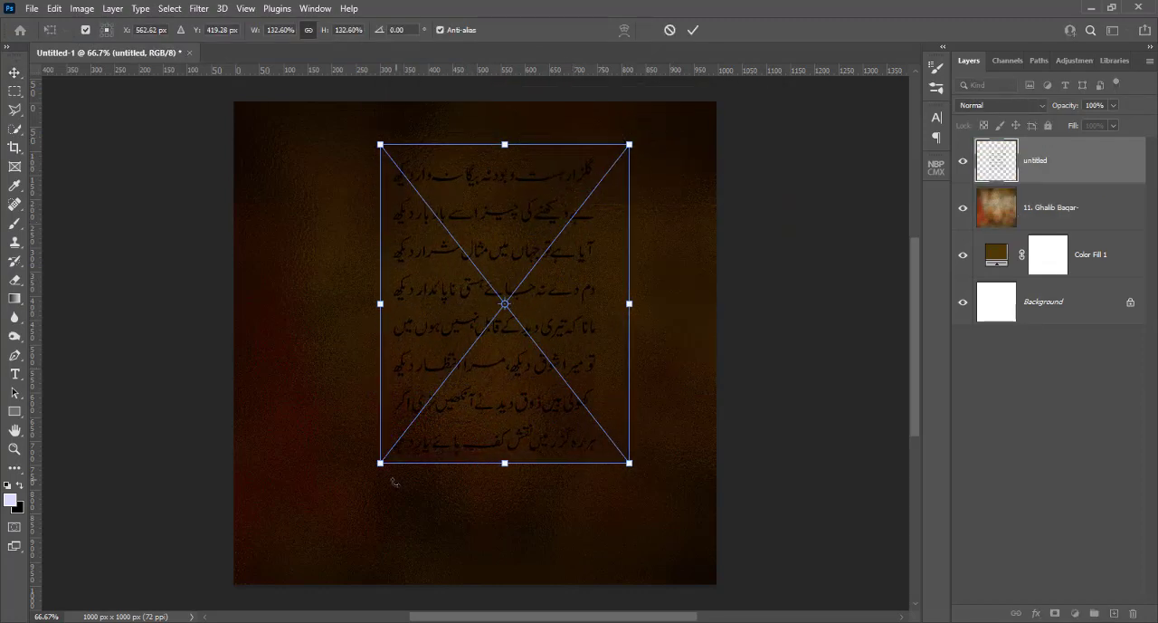
left_click_drag(380, 462, 327, 533)
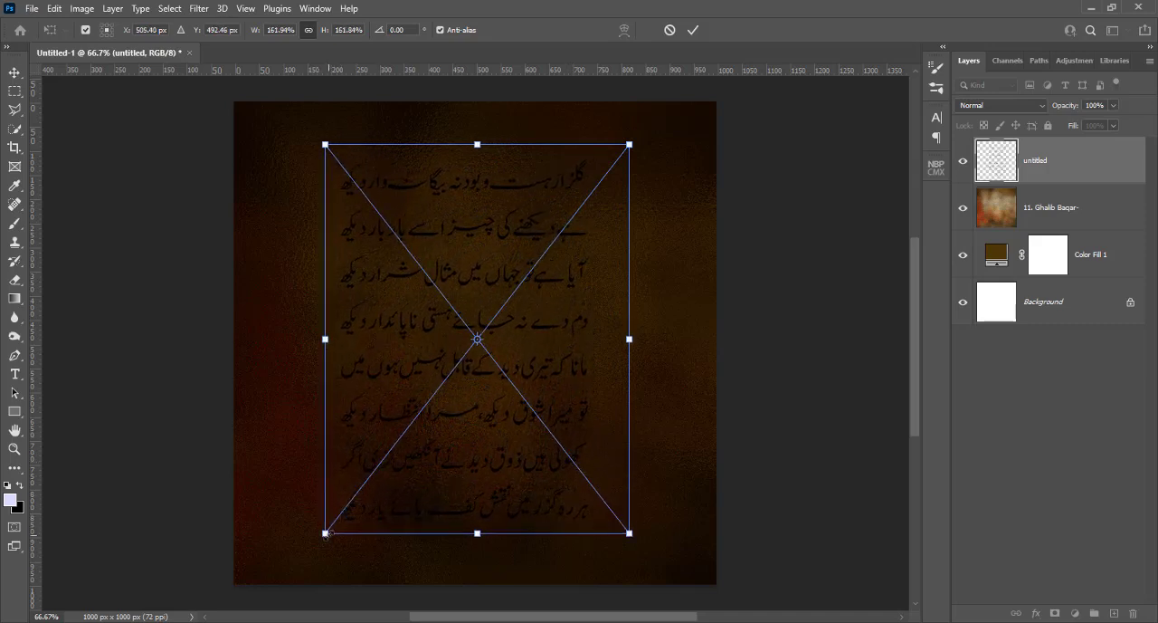
key("Return")
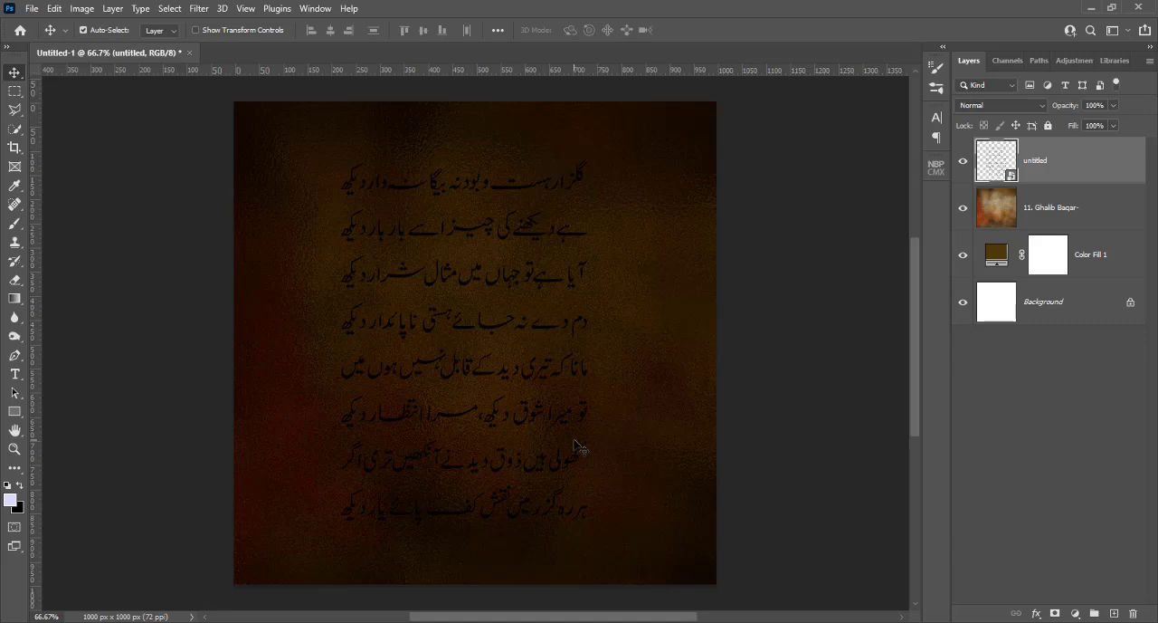
Add a Color Overlay to the poem layer with Normal blend mode, 100% opacity and colour e2c290
right_click(1069, 159)
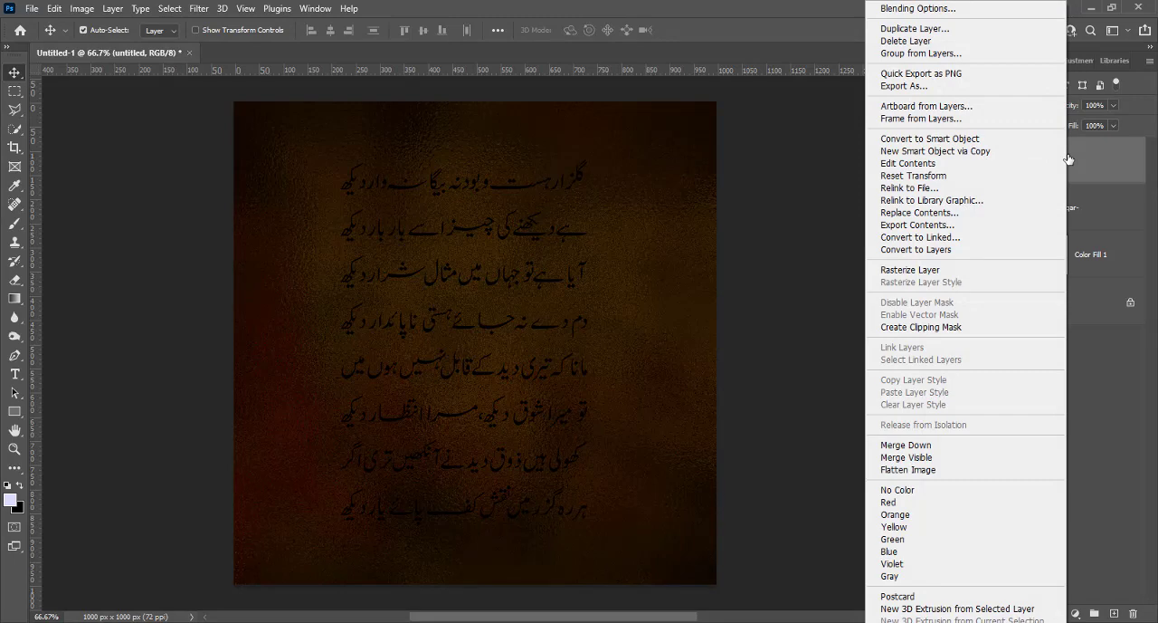
left_click(901, 9)
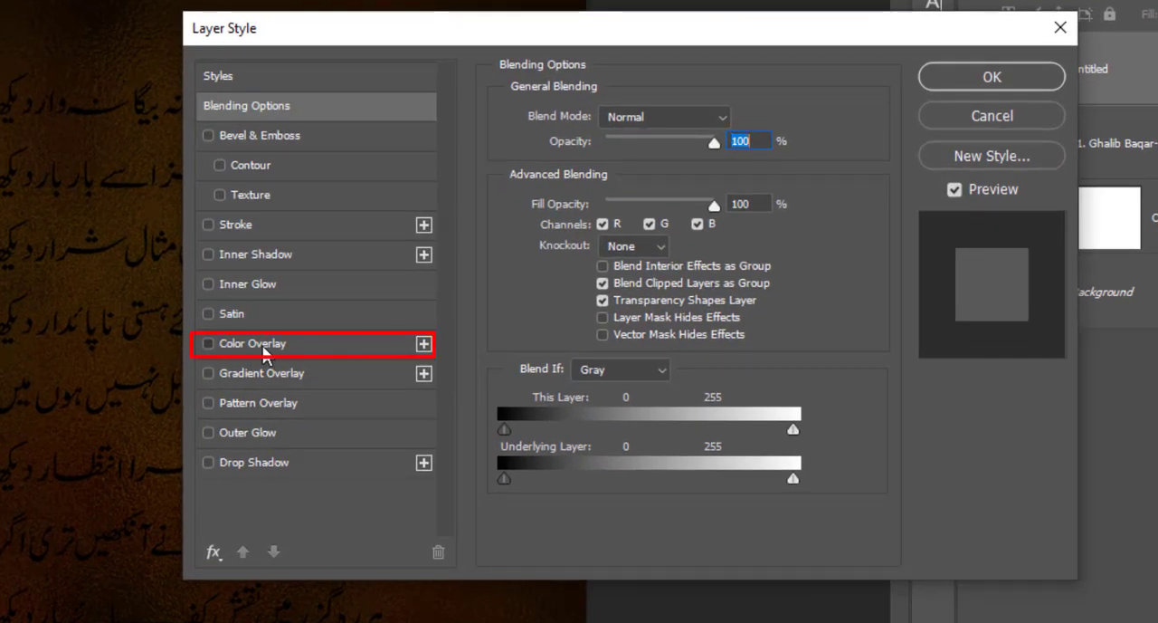
left_click(263, 352)
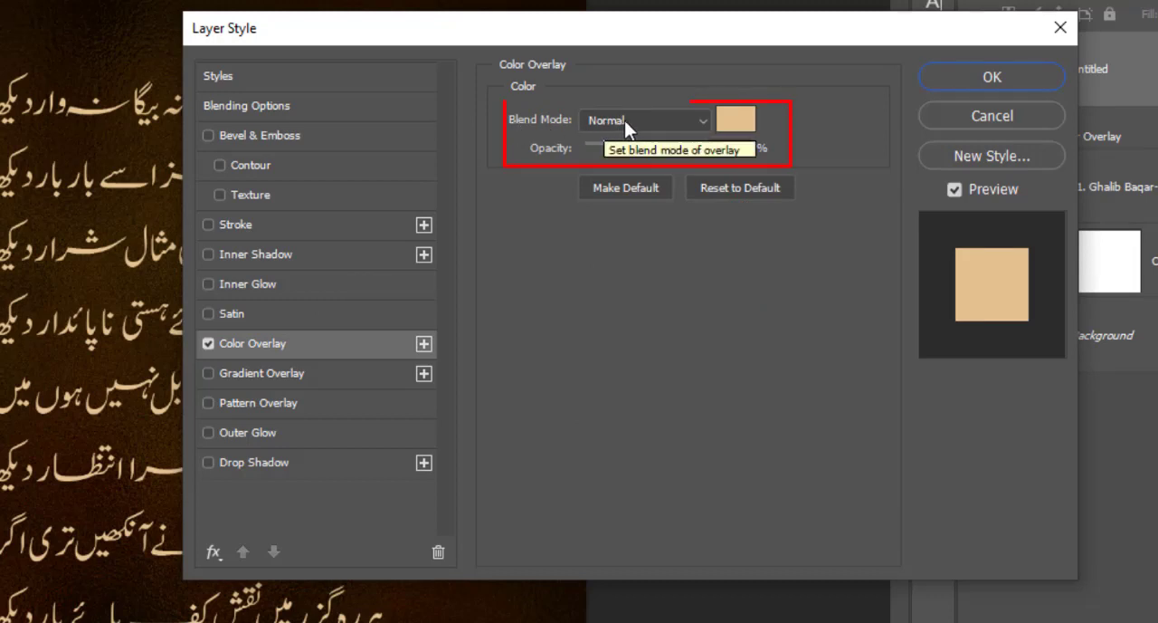
left_click(724, 124)
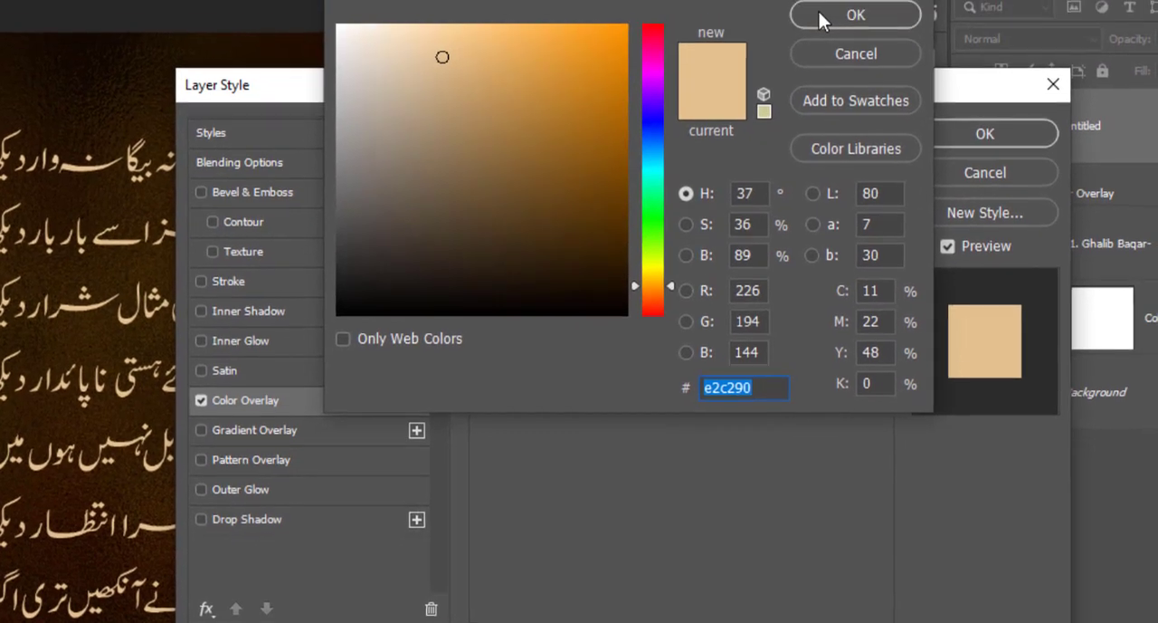
left_click(820, 15)
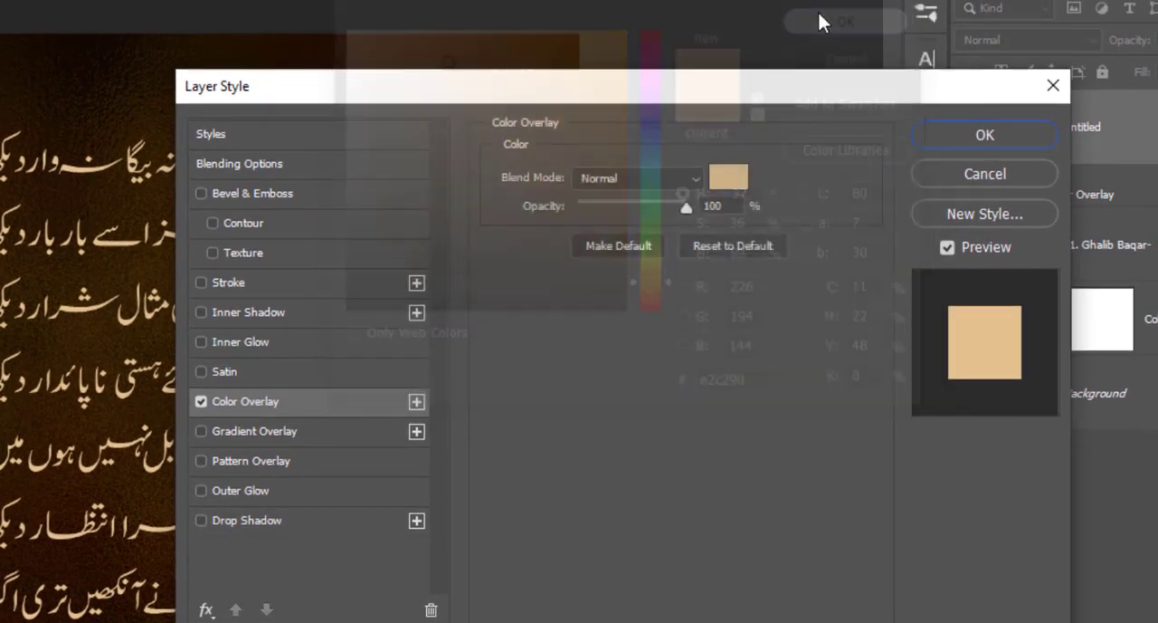
Add an Inner Glow with Multiply, 50% opacity, colour ffd89c, Softer technique, Edge source, Choke 1%, Size 5 px, Cone contour and 50% range
left_click(234, 340)
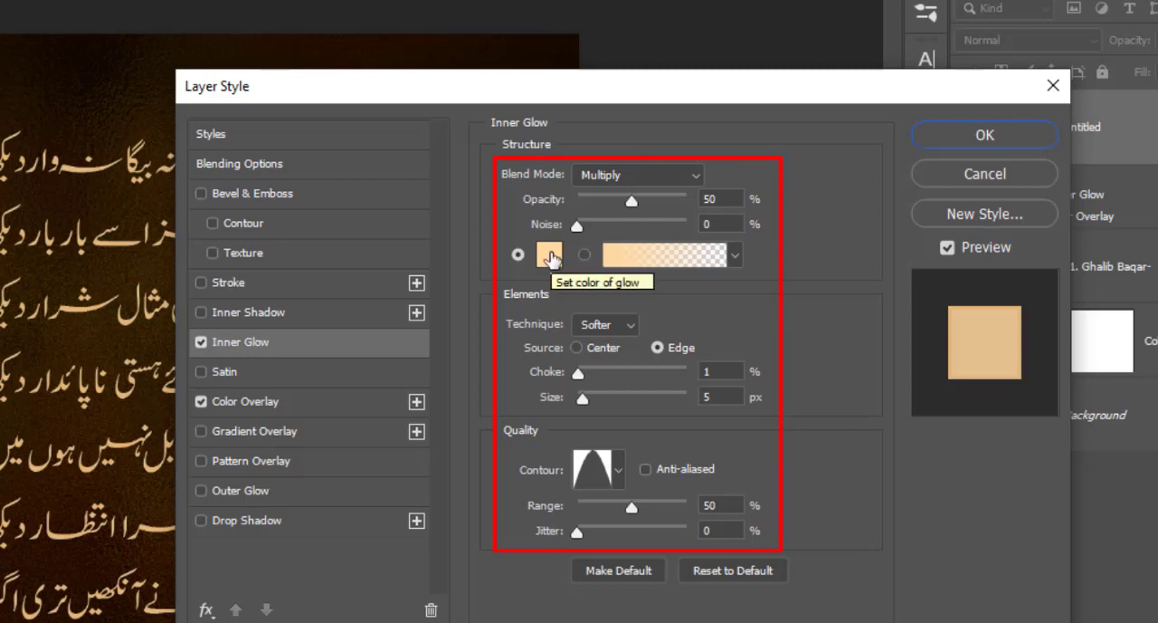
left_click(550, 257)
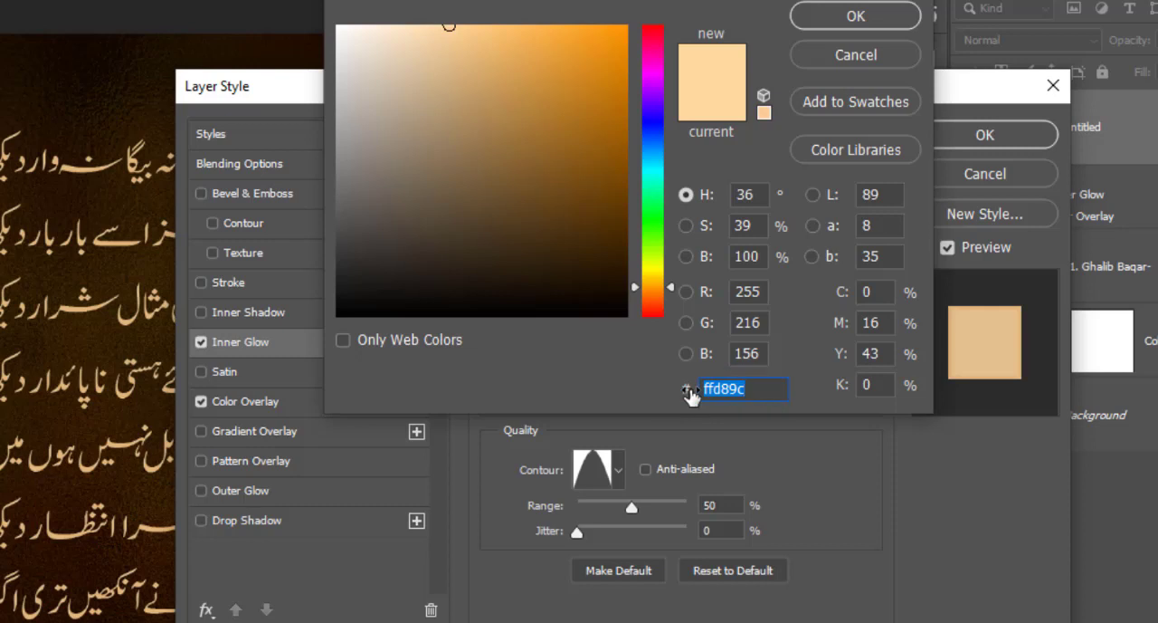
left_click(836, 20)
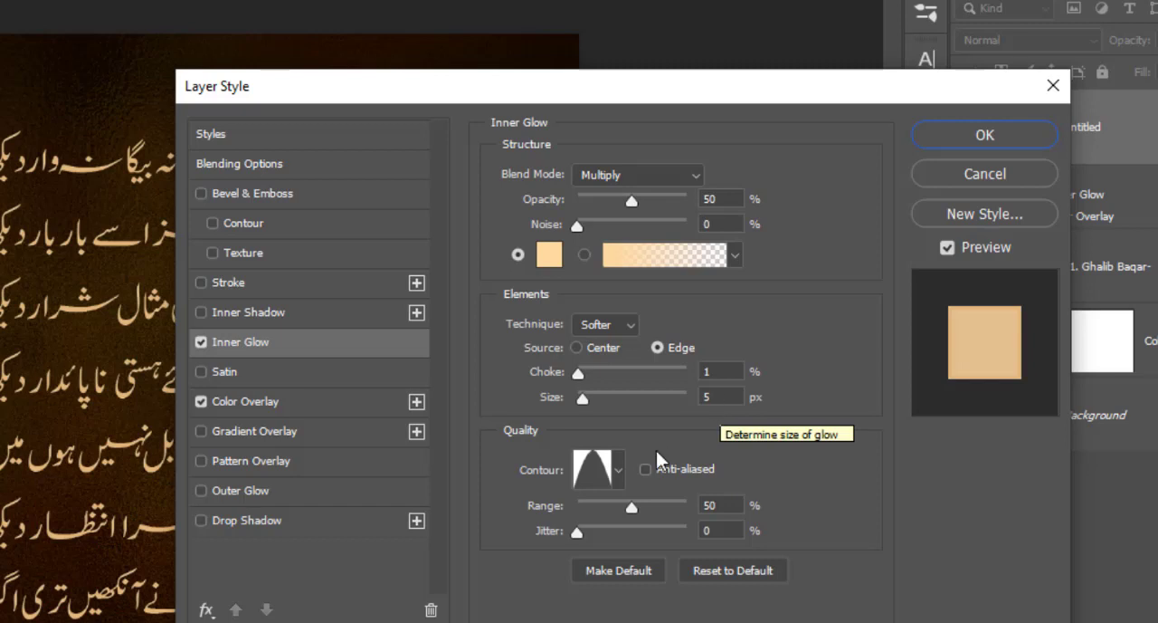
left_click(617, 472)
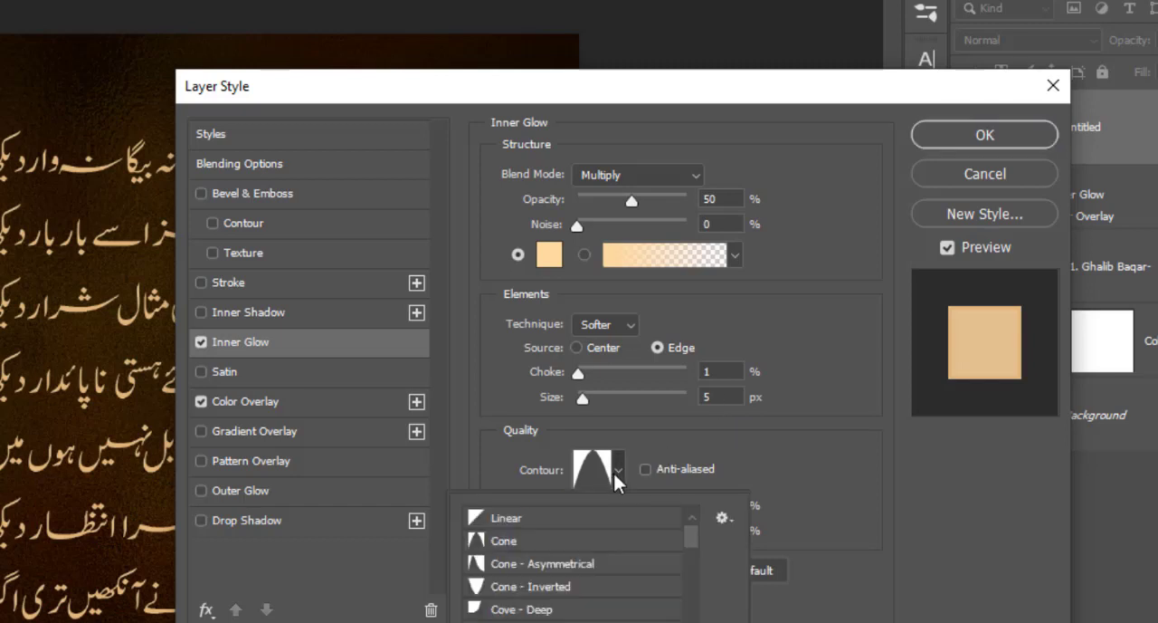
left_click(730, 518)
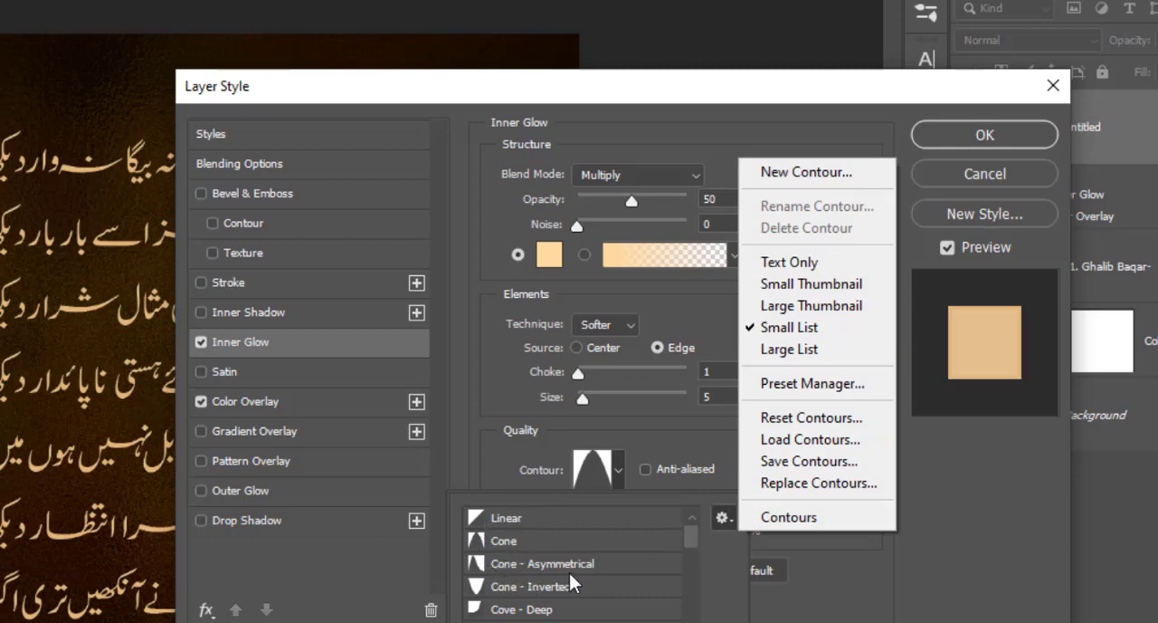
left_click(524, 543)
left_click(523, 543)
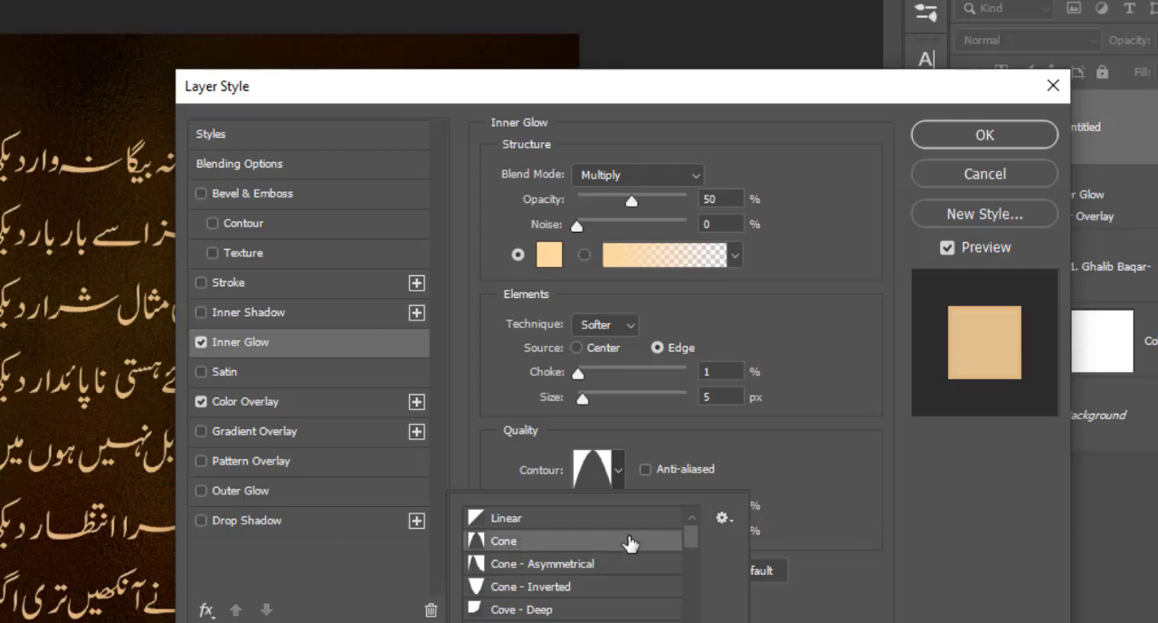
double_click(629, 542)
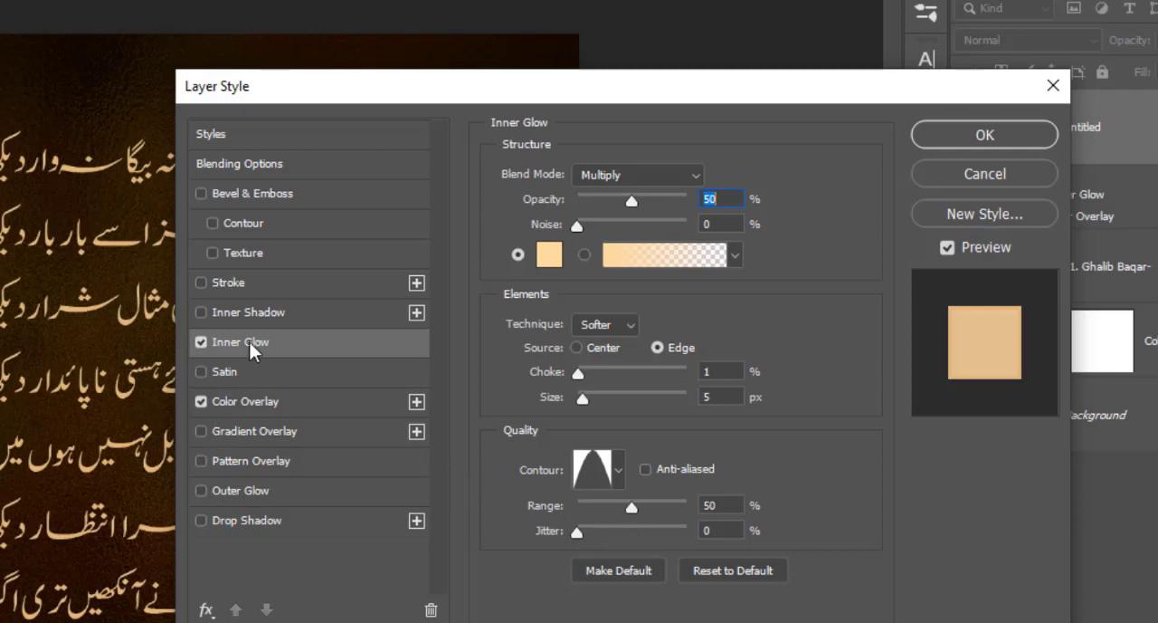
Add a light-tan Inner Shadow with Multiply, 100% opacity, 90° angle, Distance 0 px, Choke 0%, Size 7 px and the Log contour
left_click(253, 314)
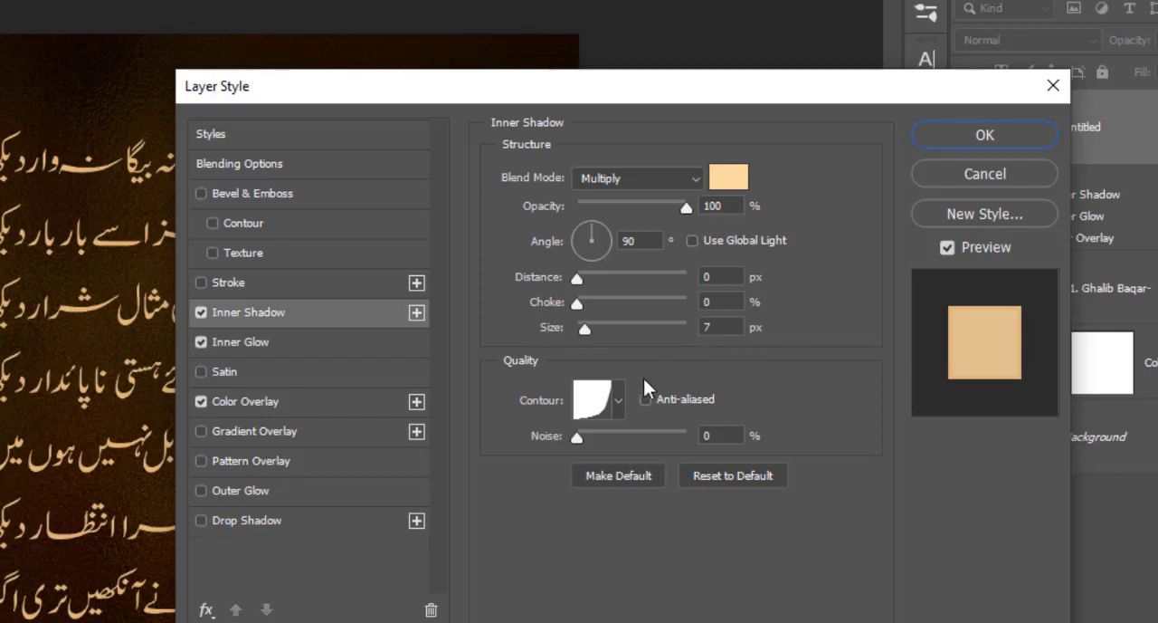
left_click(617, 401)
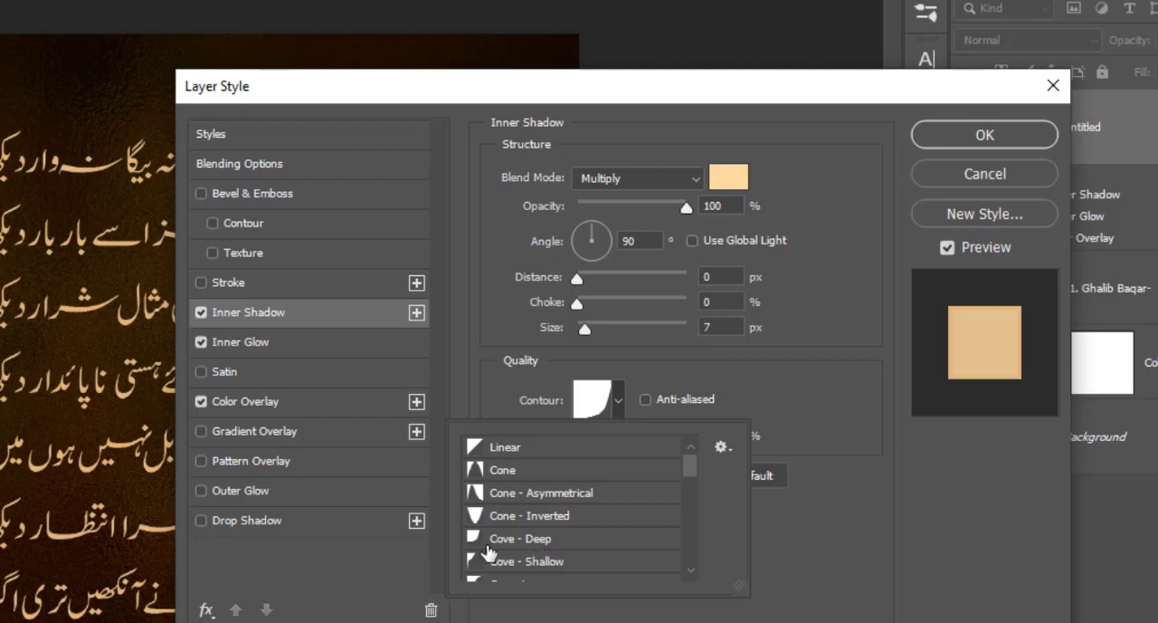
scroll(489, 551, "down", 4)
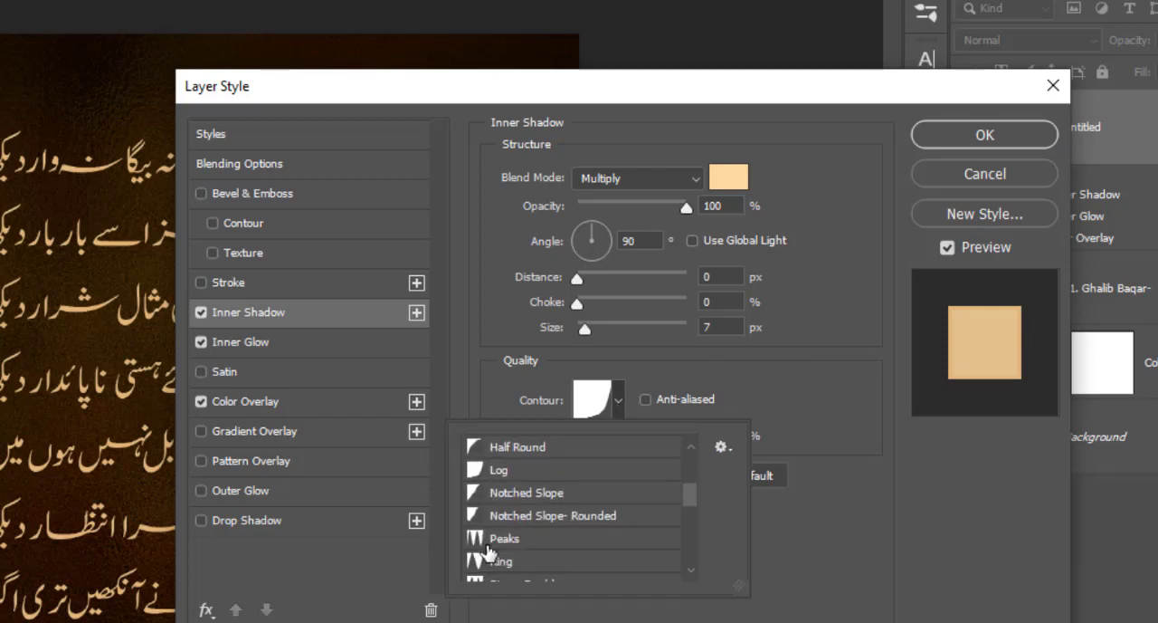
left_click(501, 471)
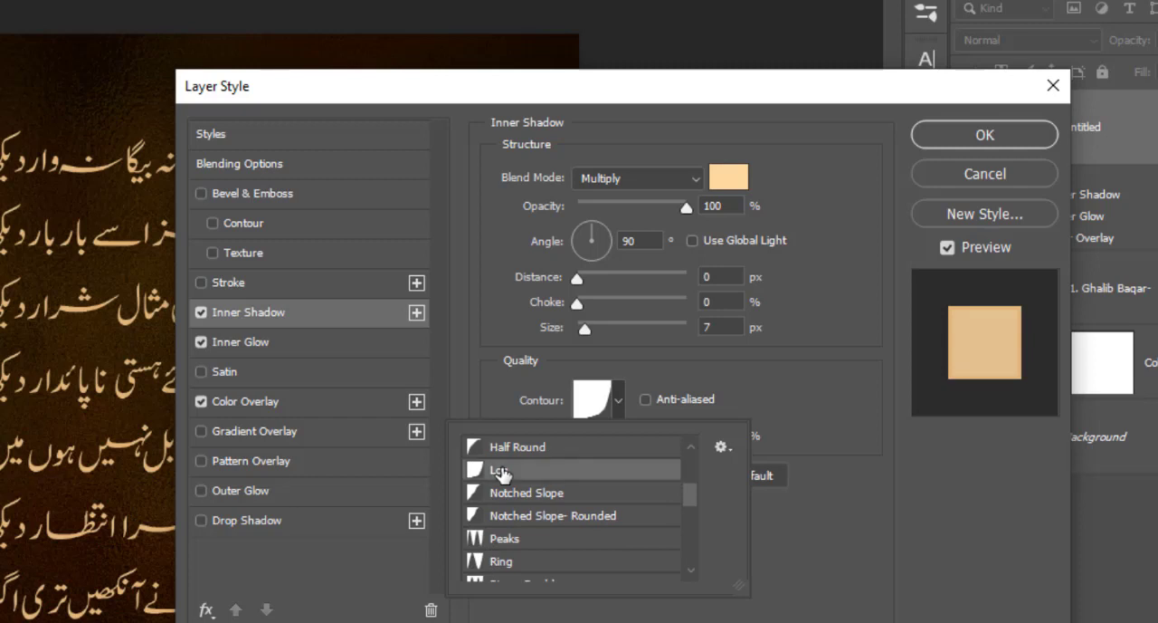
left_click(724, 453)
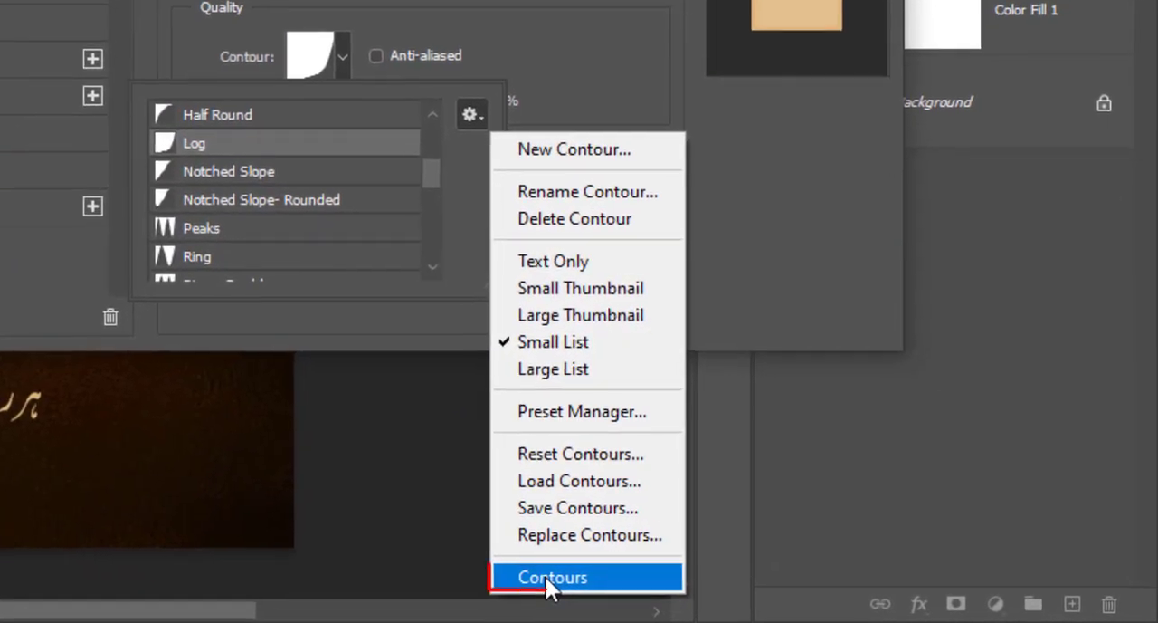
left_click(631, 585)
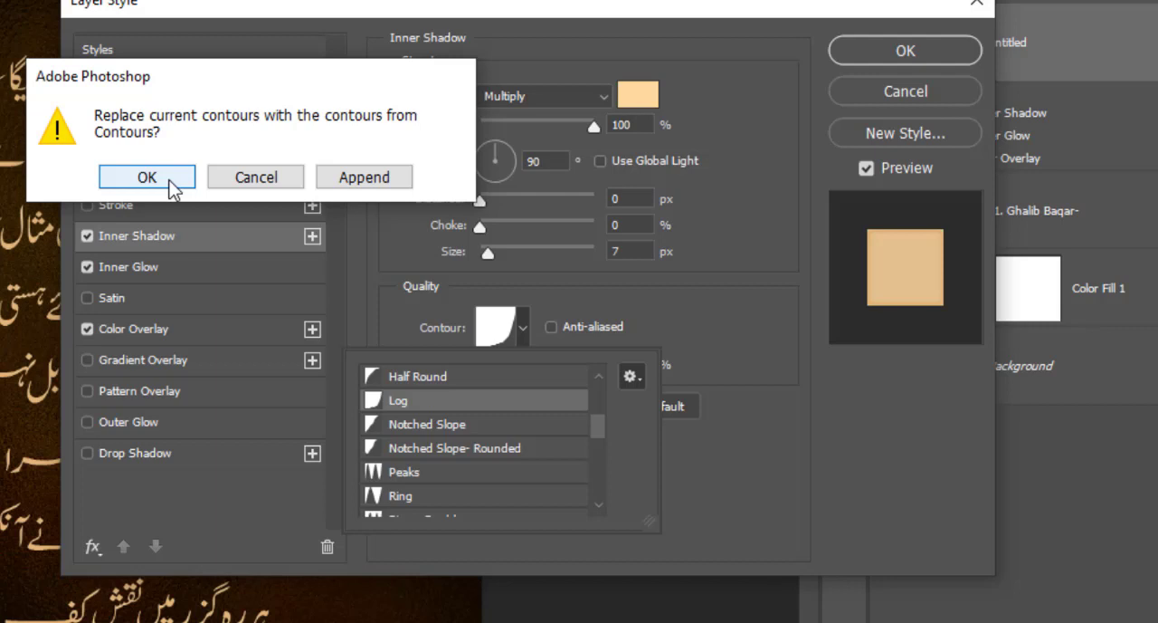
left_click(291, 175)
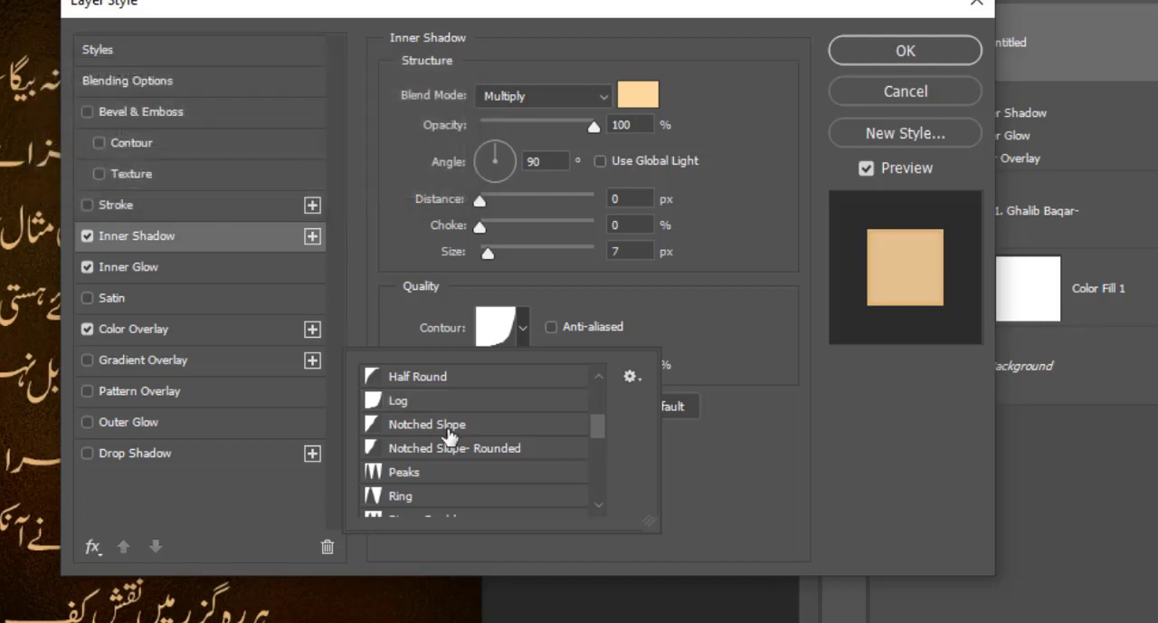
double_click(417, 402)
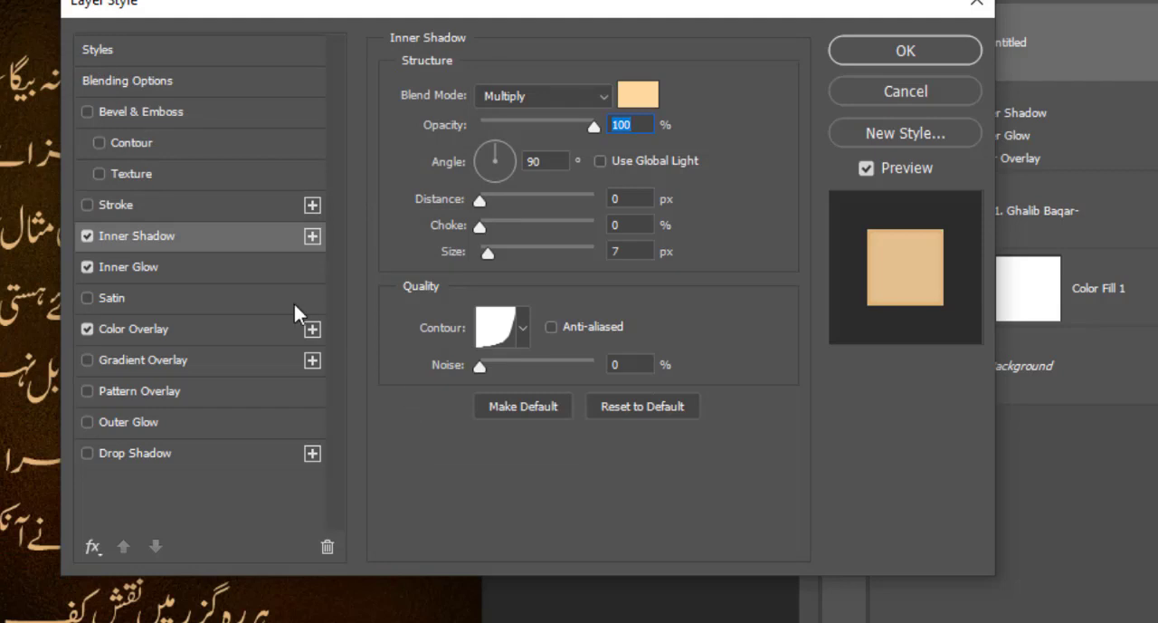
Add a Smooth Inner Bevel with Depth 30%, Size 5 px, 100° angle, 40° altitude, Ring - Triple gloss contour and ff8300 Multiply shadow at 90%
left_click(143, 107)
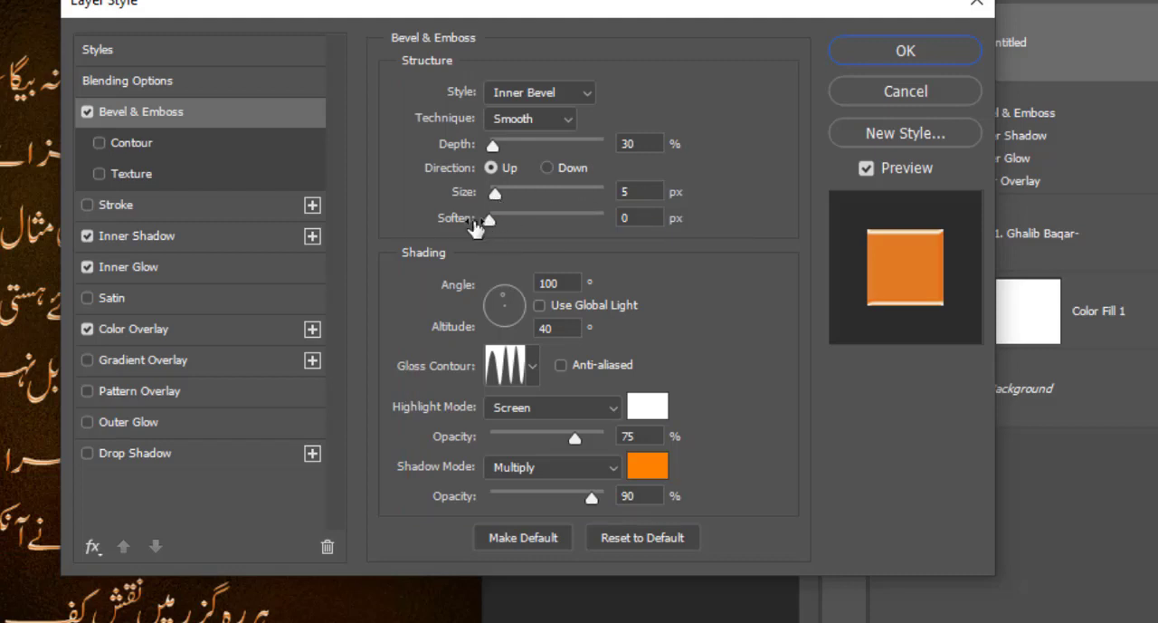
left_click(532, 368)
scroll(457, 471, "down", 1)
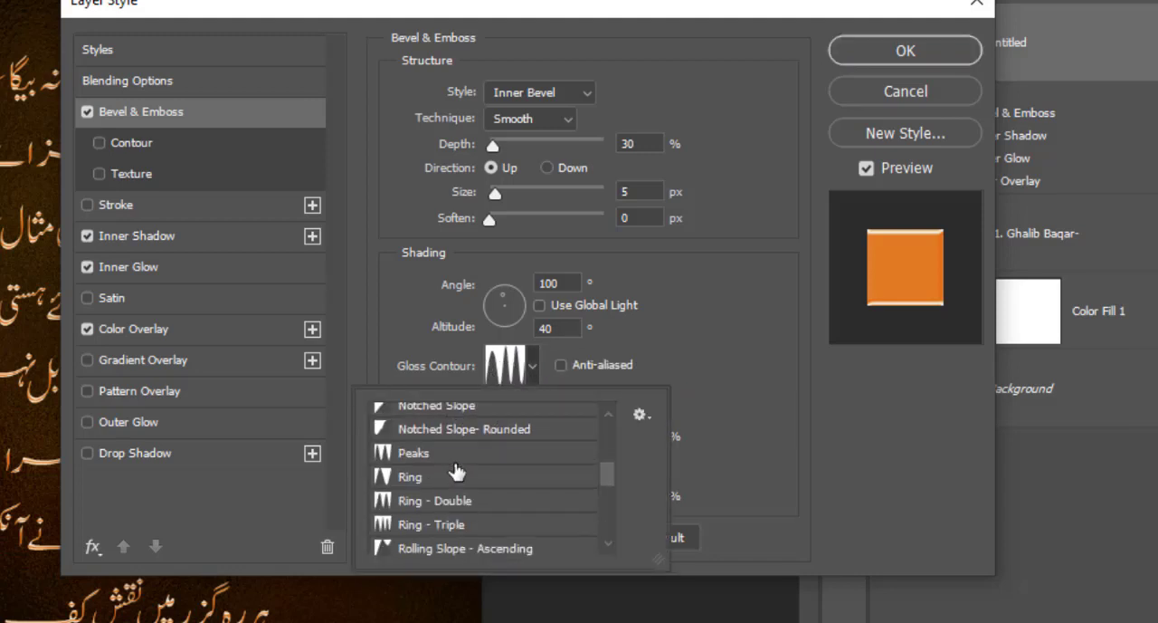
scroll(457, 470, "down", 1)
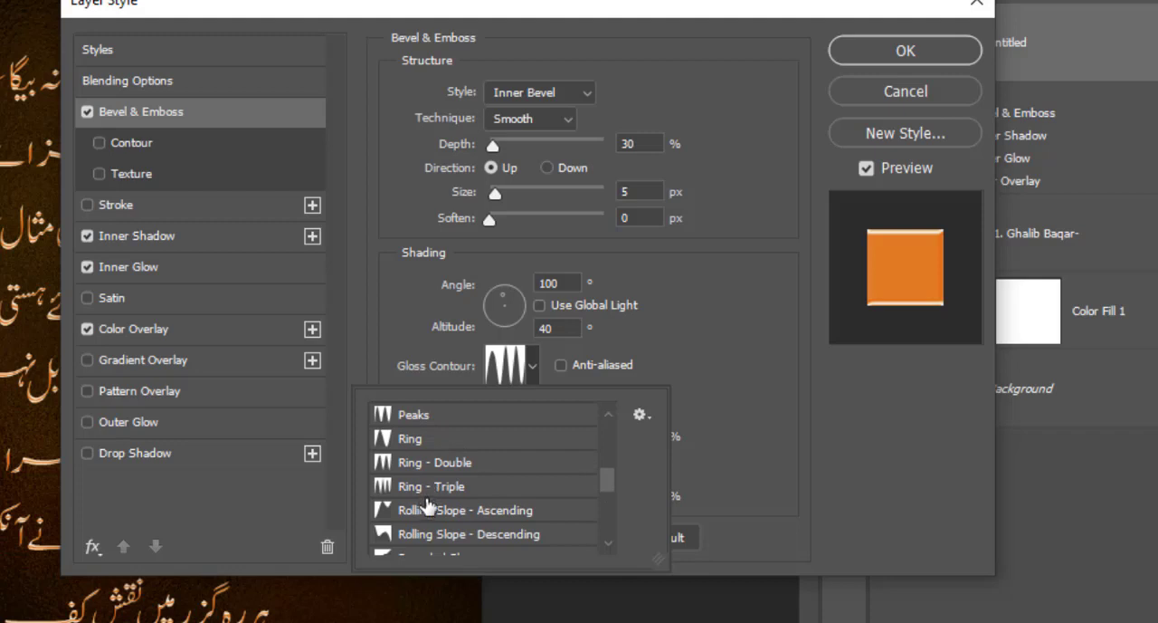
left_click(436, 490)
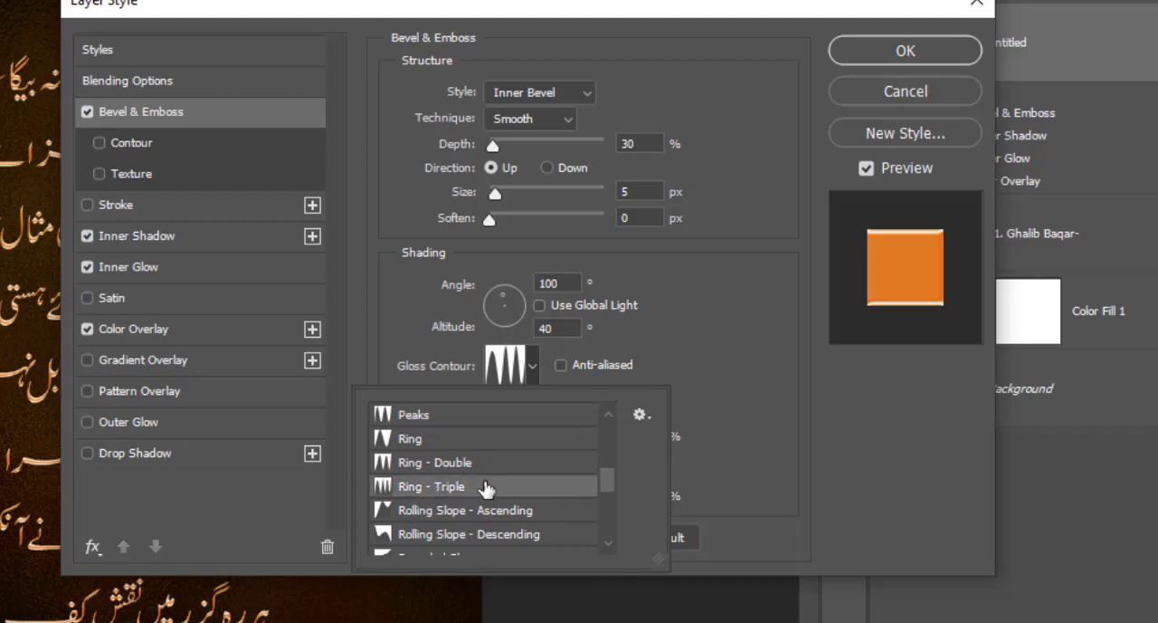
double_click(546, 489)
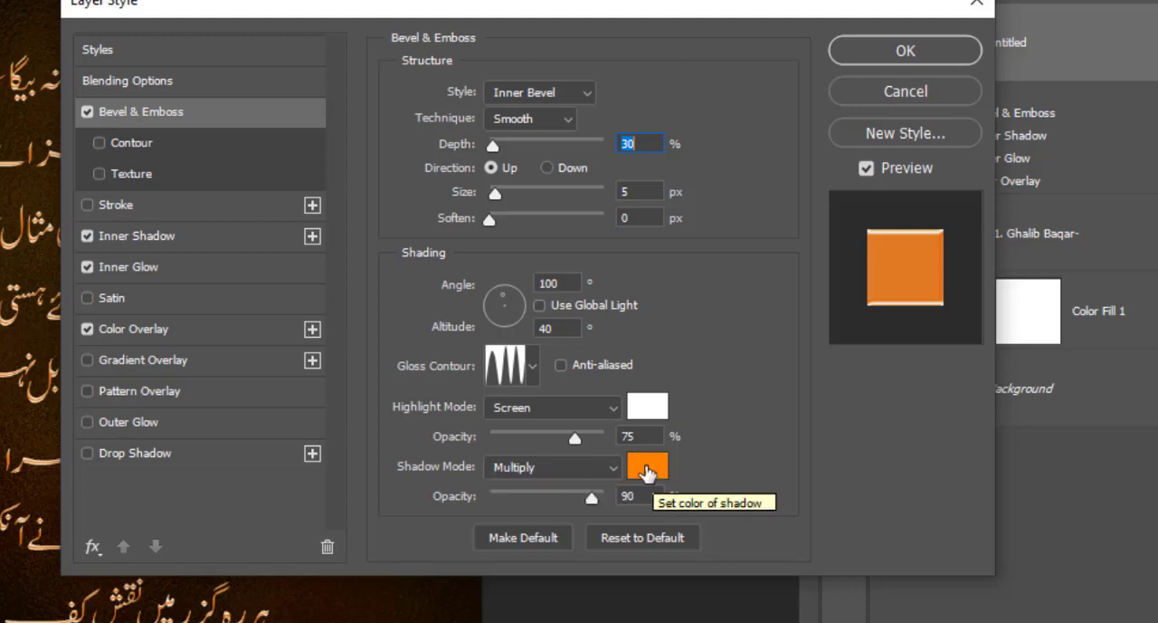
left_click(646, 468)
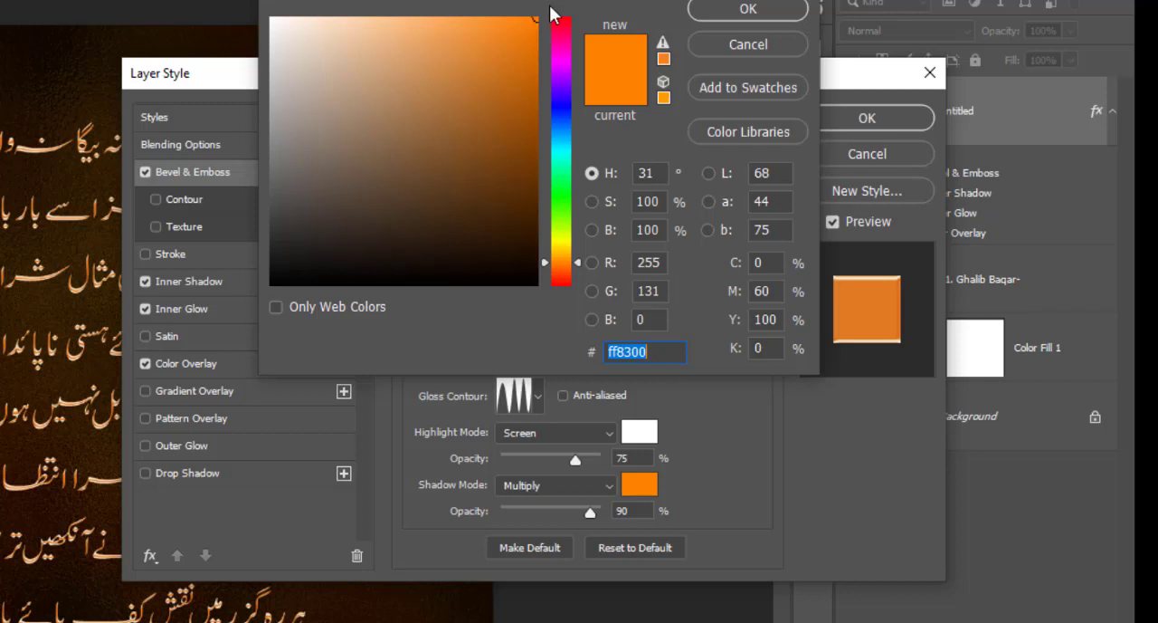
left_click(717, 15)
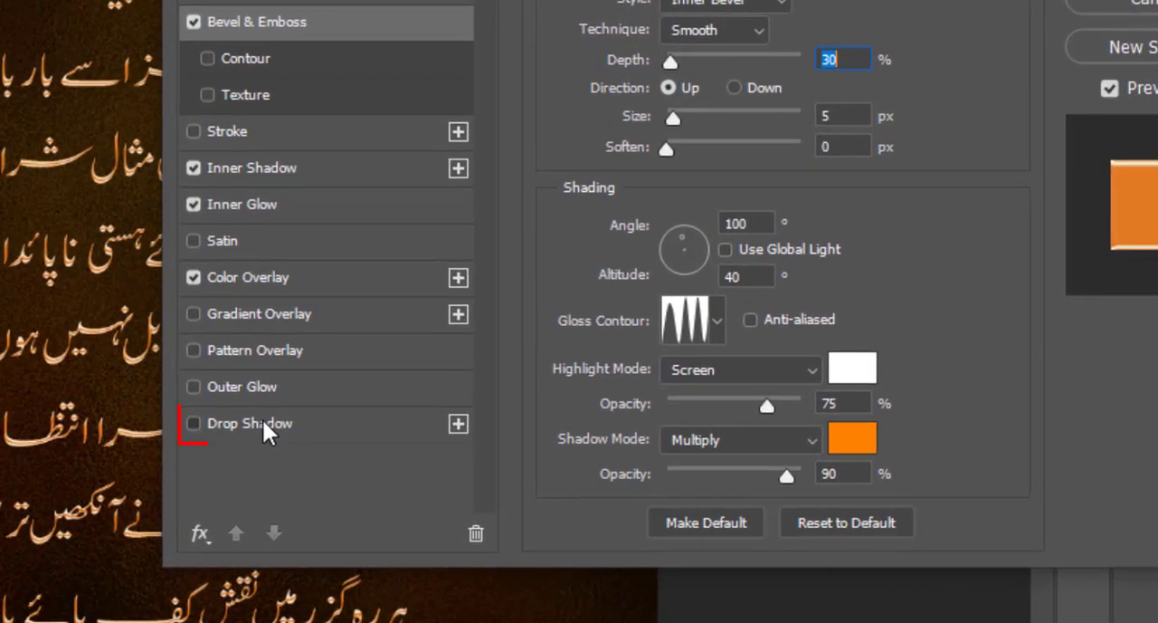
Add a black Drop Shadow with Normal blend mode, 100% opacity, 120° angle, Distance 1 px, Spread 15% and Size 2 px
left_click(262, 424)
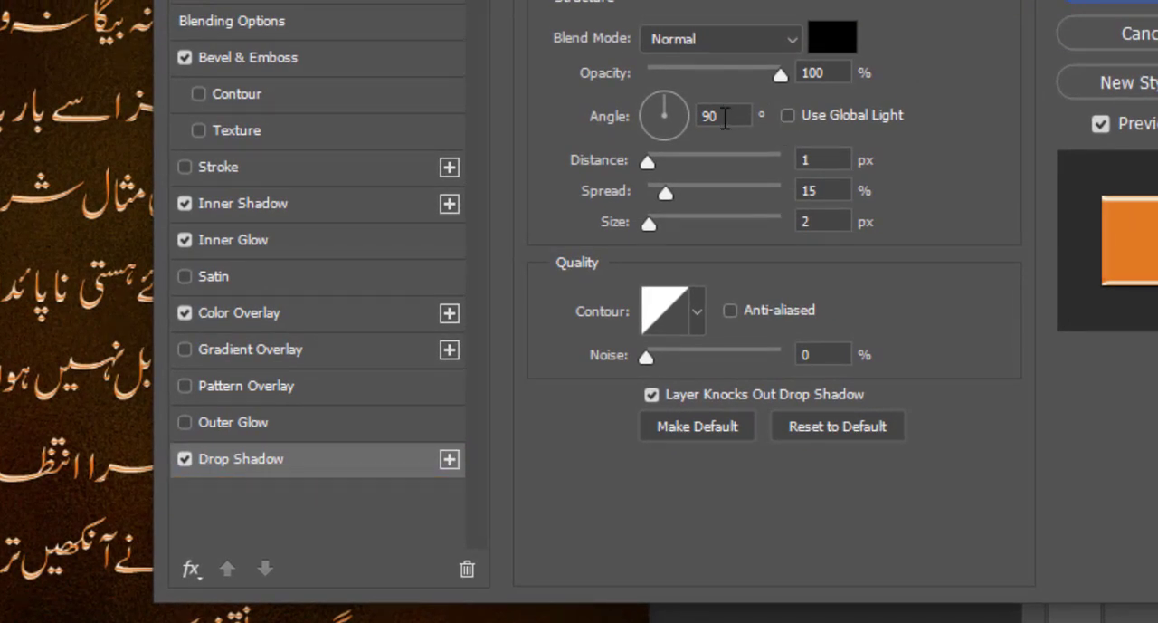
double_click(711, 117)
type("120")
Add a black Outer Glow with Color Burn, 25% opacity, Softer technique, Spread 0%, Size 7 px and 50% range, and apply the layer style
left_click(232, 423)
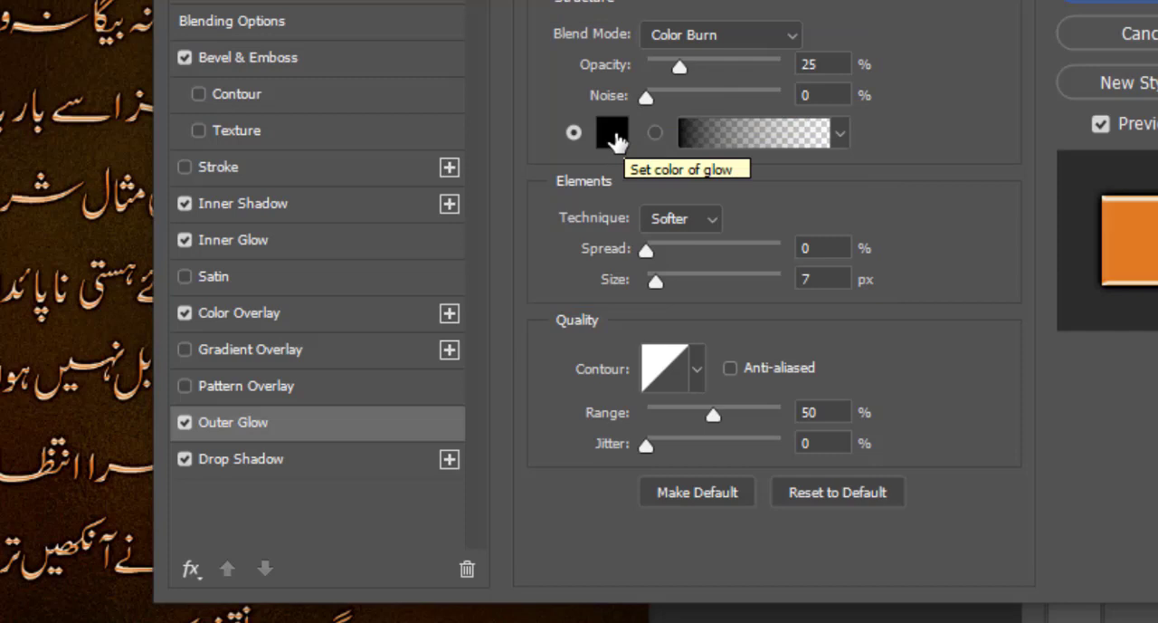
left_click(613, 135)
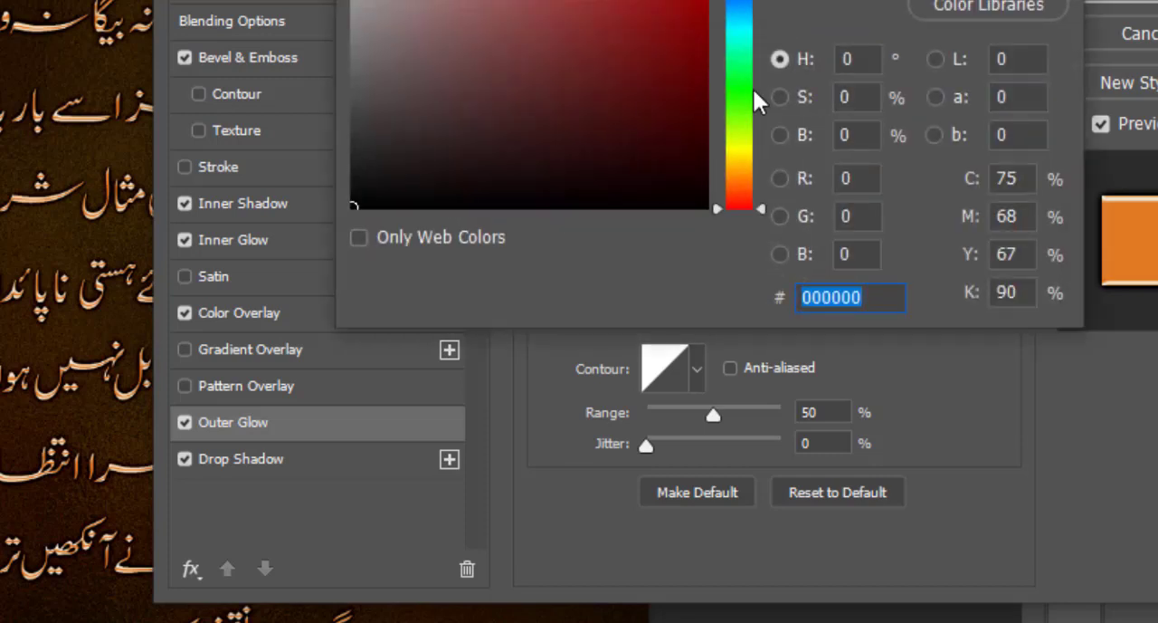
left_click(988, 0)
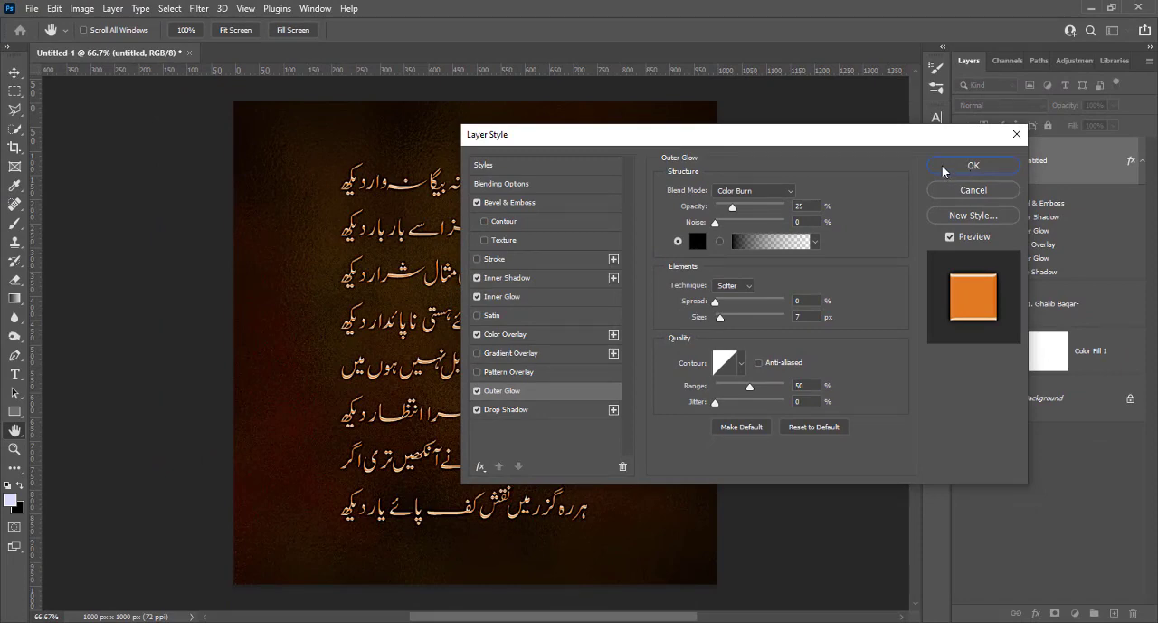
left_click(944, 170)
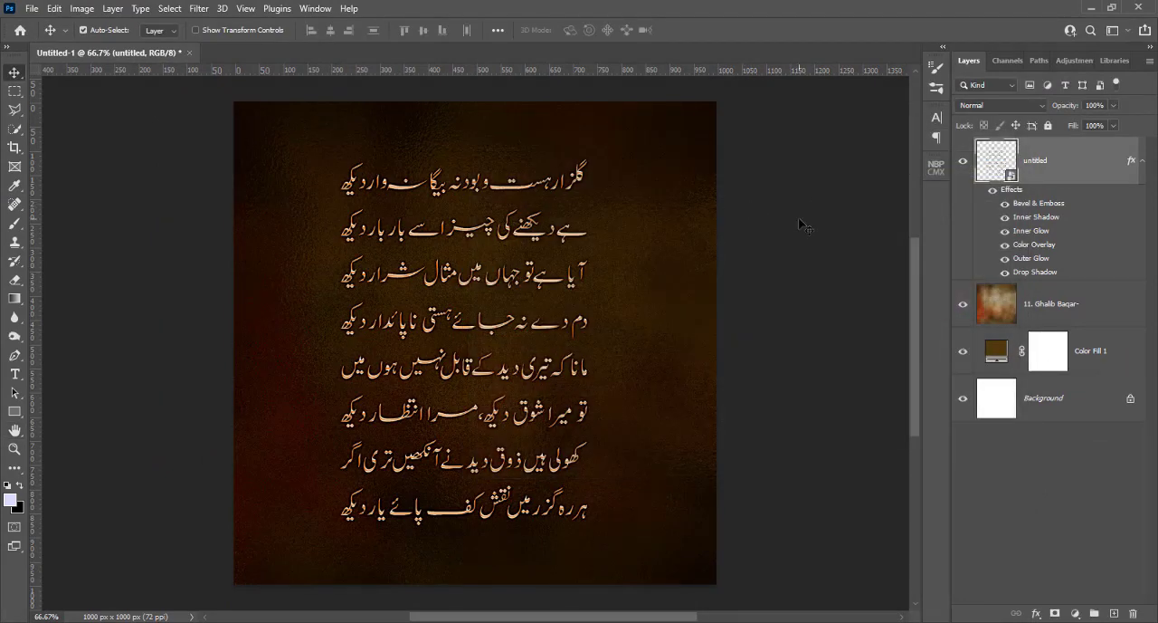
Reopen the poem layer's Bevel & Emboss, try white ffffff as the shadow colour, and return it to orange ff8300
key("ctrl")
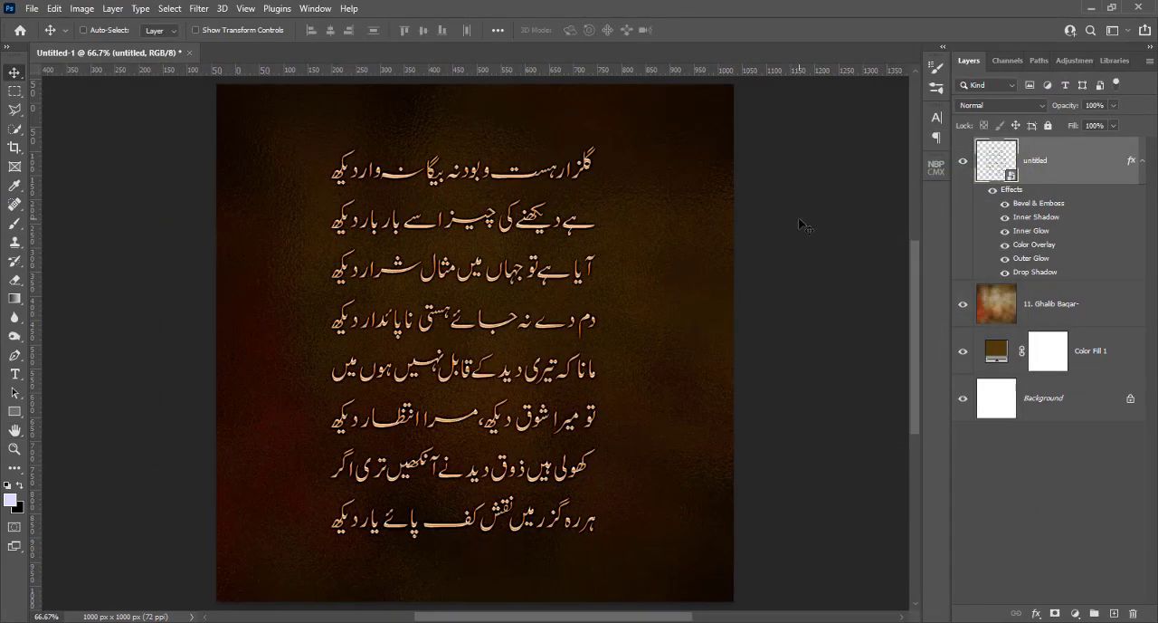
key("ctrl+plus")
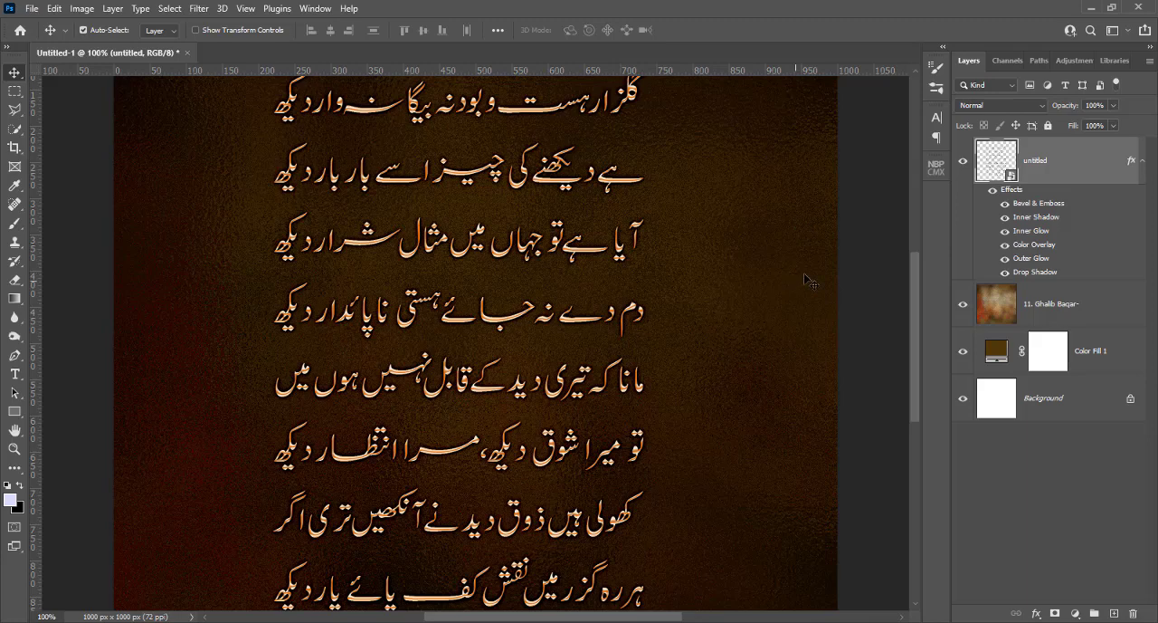
right_click(1068, 166)
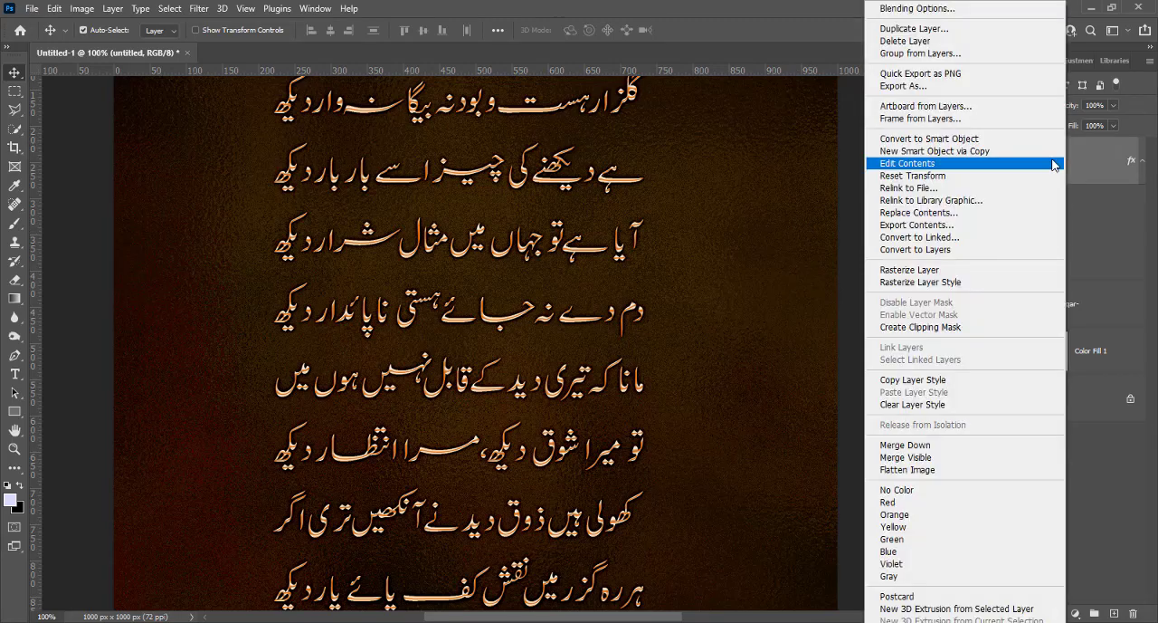
left_click(927, 11)
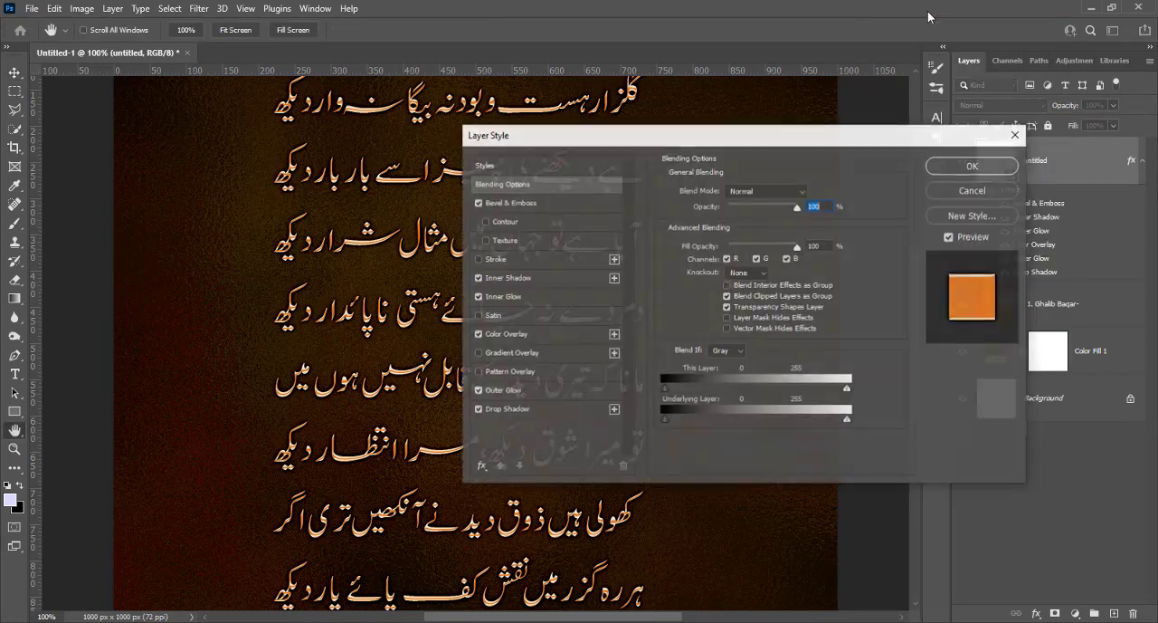
left_click_drag(637, 138, 814, 119)
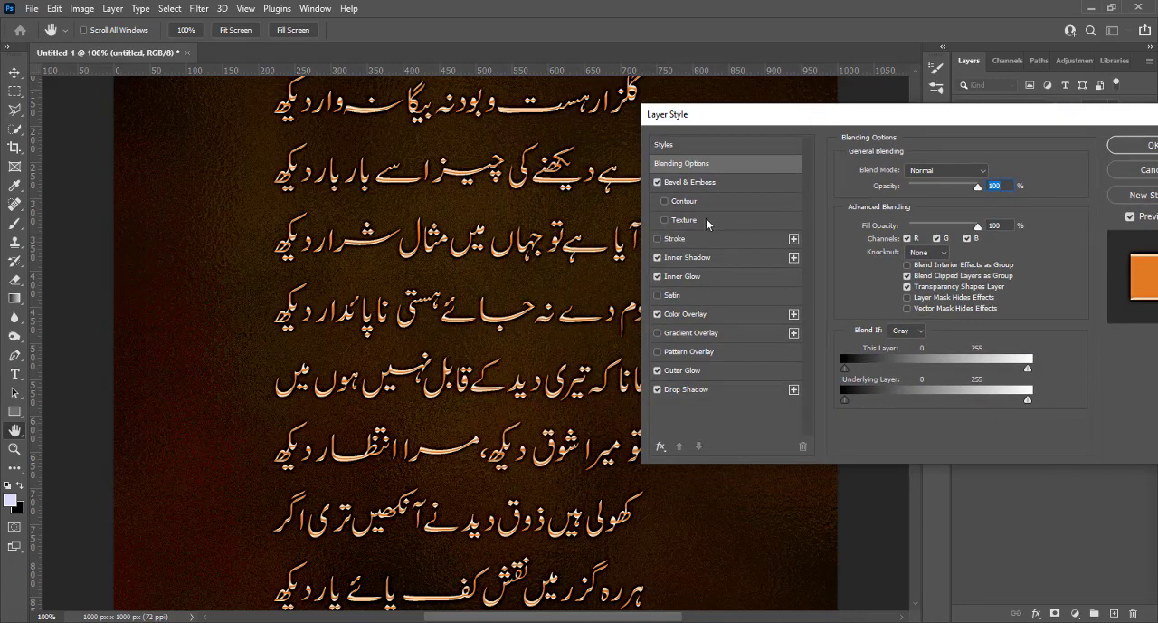
left_click(701, 183)
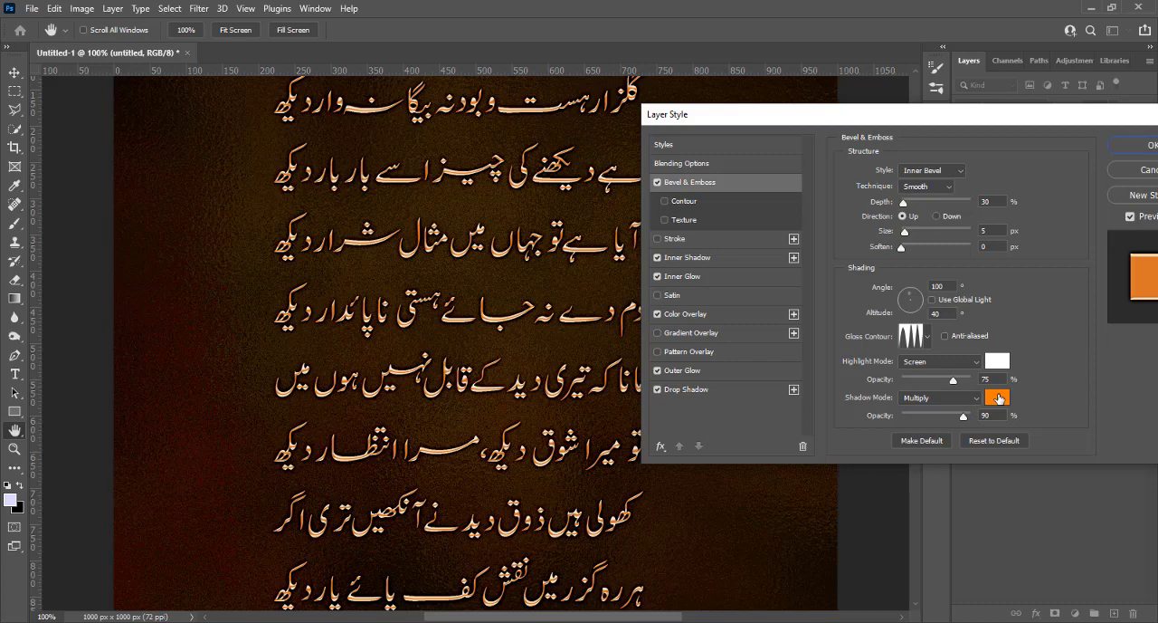
left_click(998, 399)
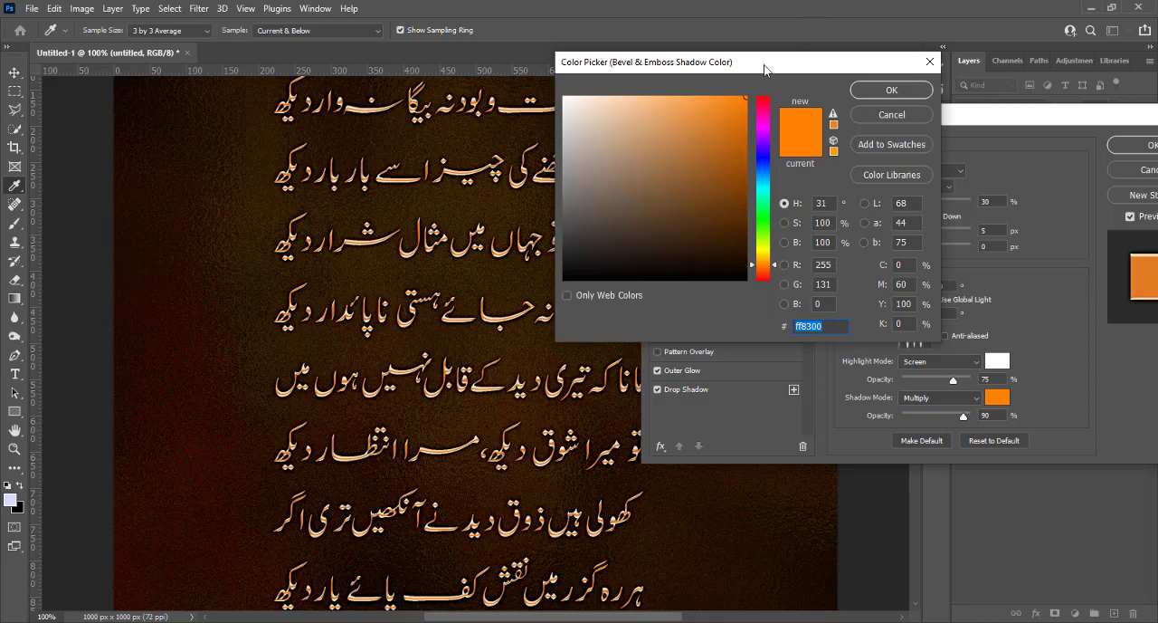
left_click_drag(712, 109, 556, 87)
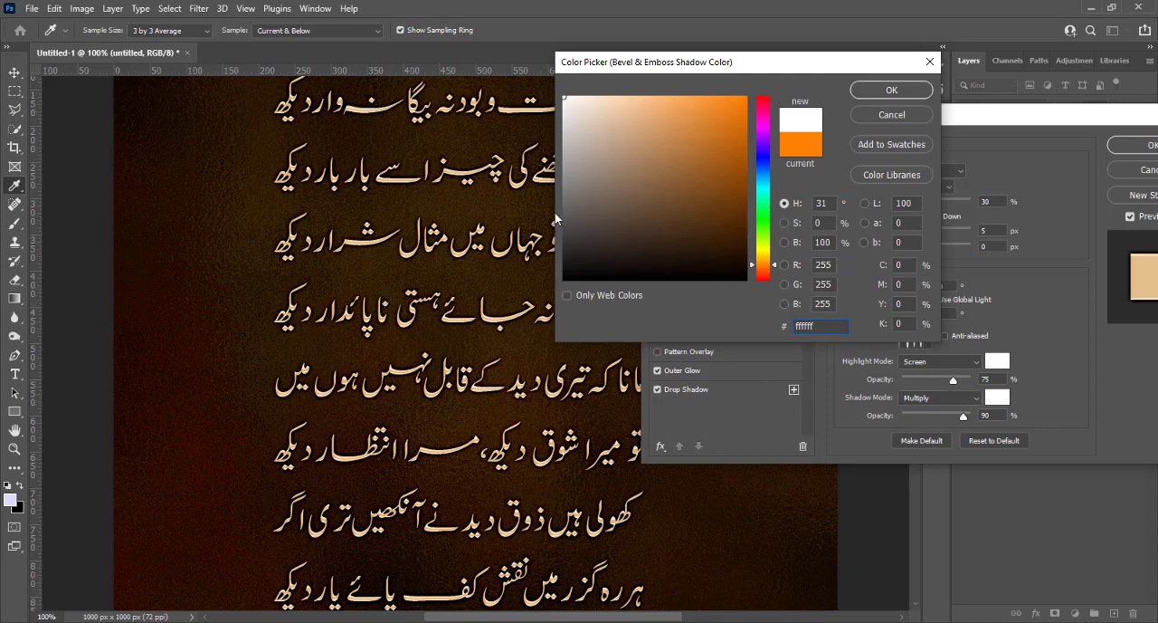
left_click(748, 97)
left_click_drag(748, 96, 757, 92)
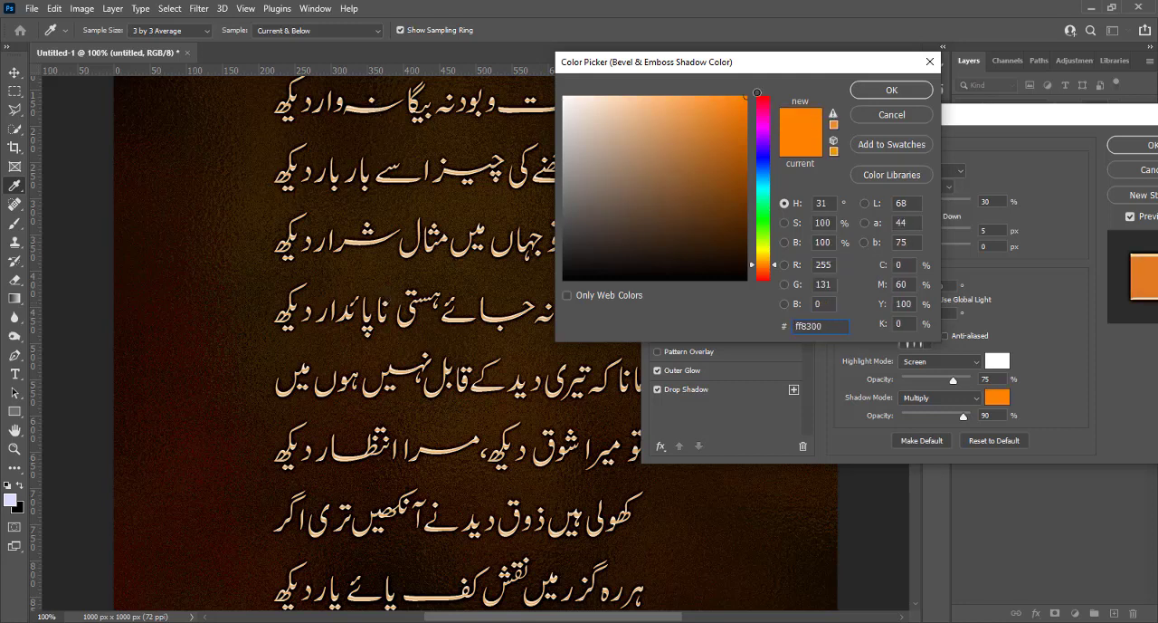
Try dark brown 5e3000 as the bevel's shadow colour, restore ff8300, and close the layer style settings
left_click(748, 213)
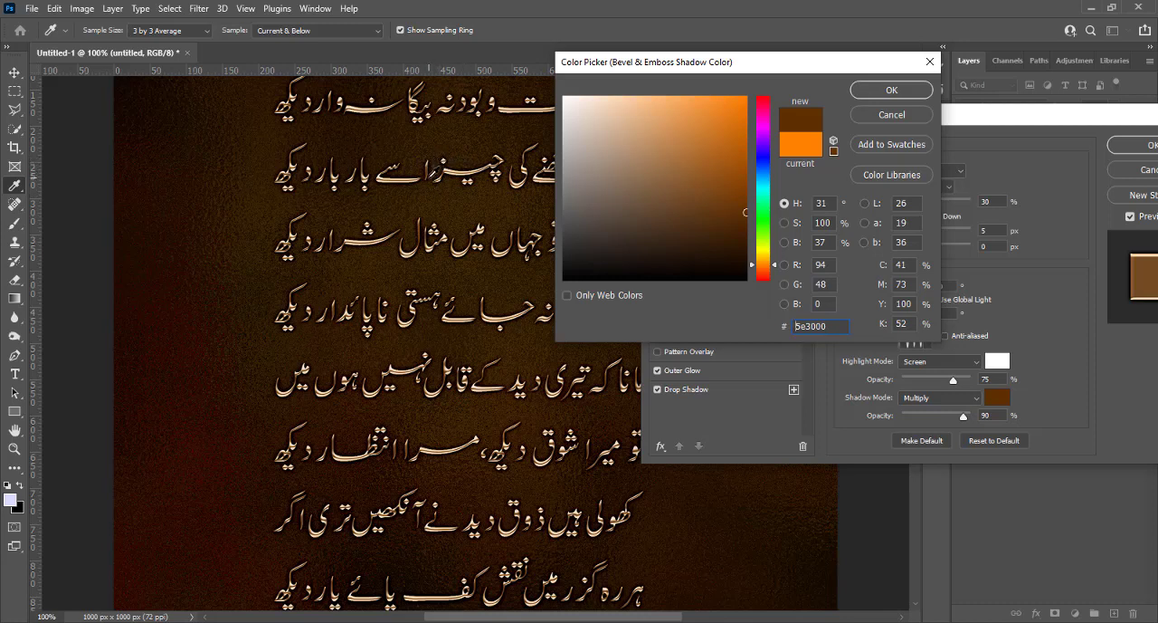
left_click_drag(724, 147, 749, 87)
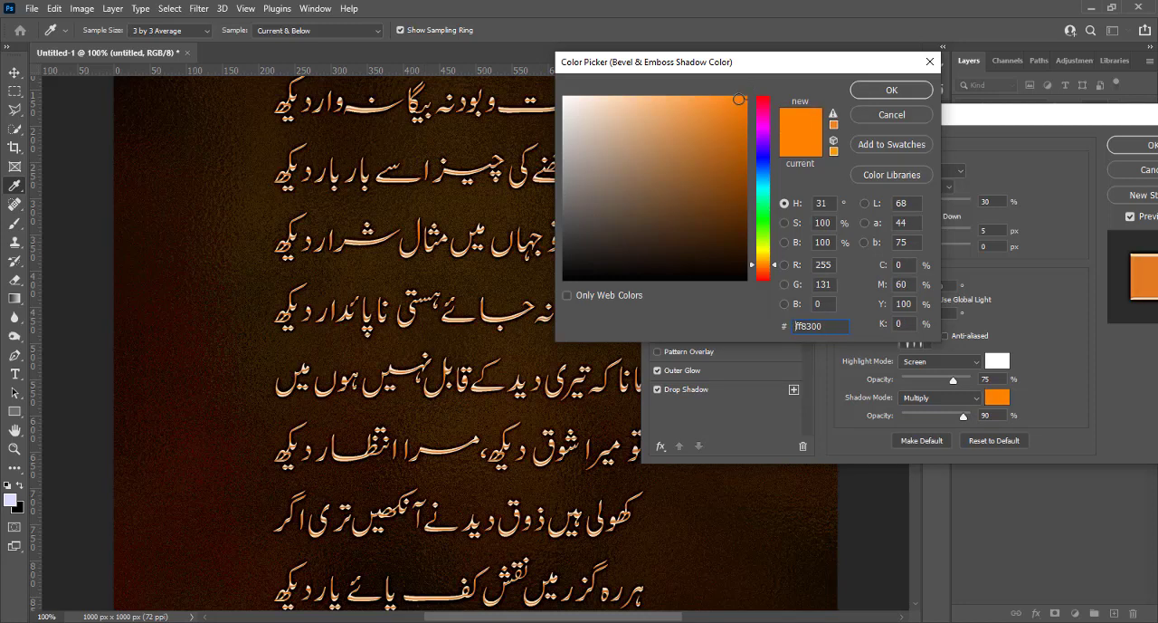
left_click(867, 90)
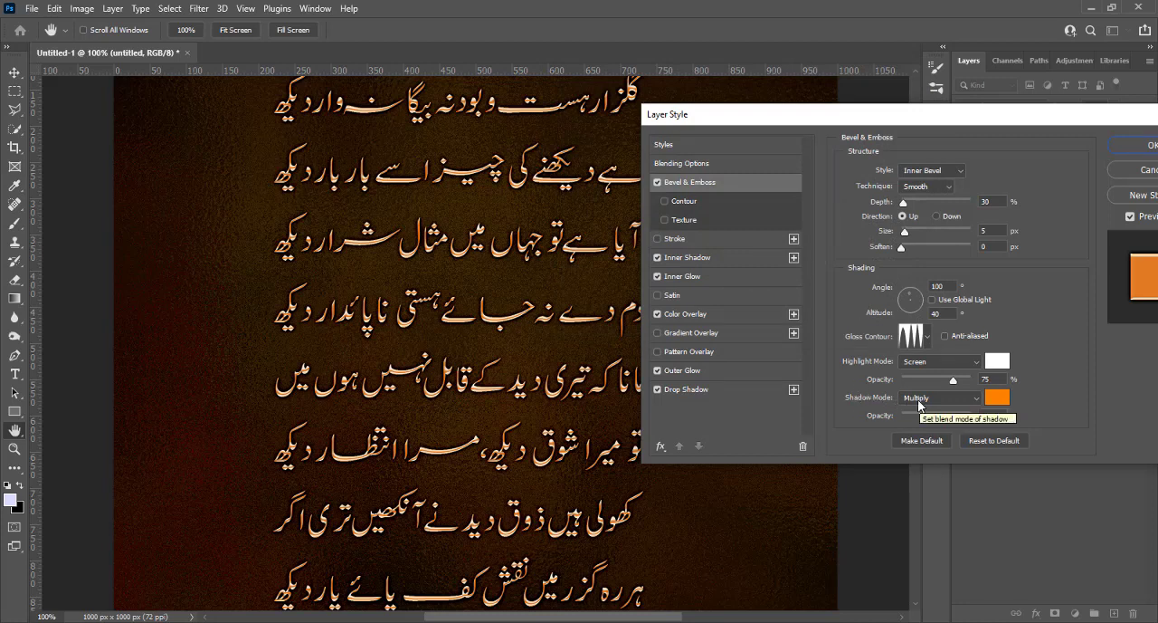
left_click_drag(909, 122, 767, 107)
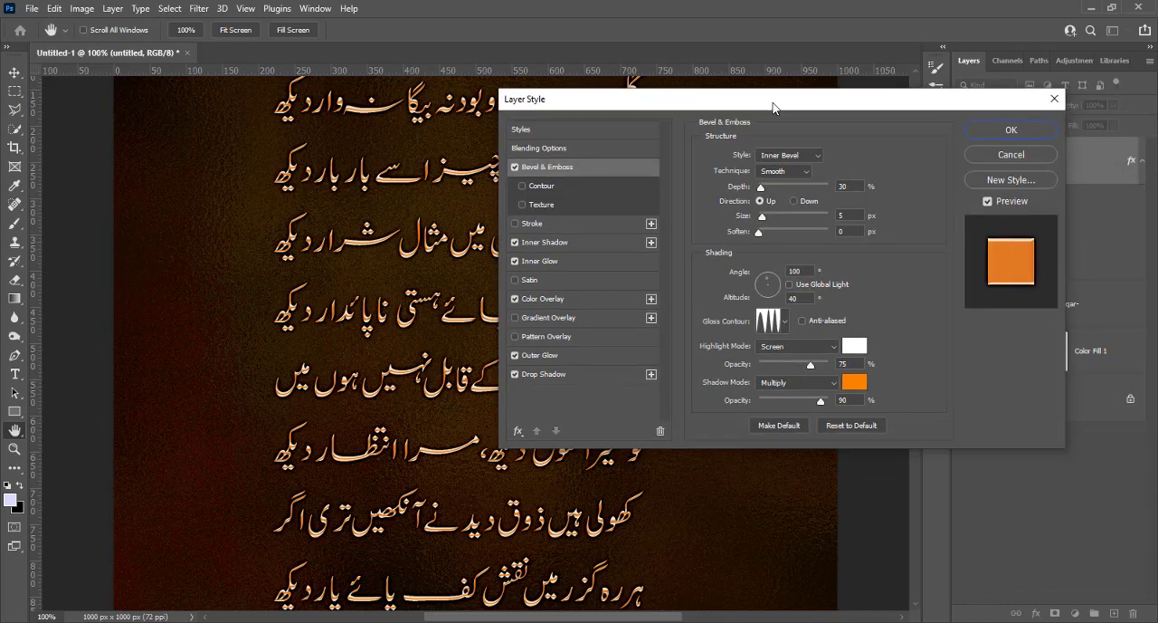
left_click(1003, 131)
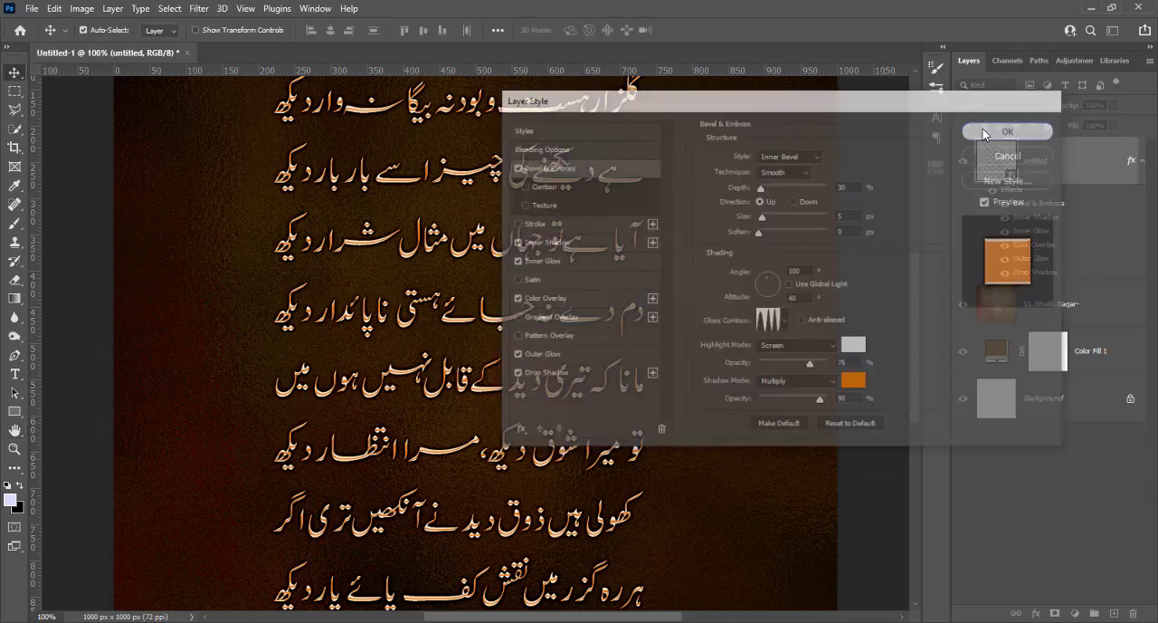
Reopen the poem layer's style settings and change the Color Overlay colour to light blue 9090e2
key("ctrl")
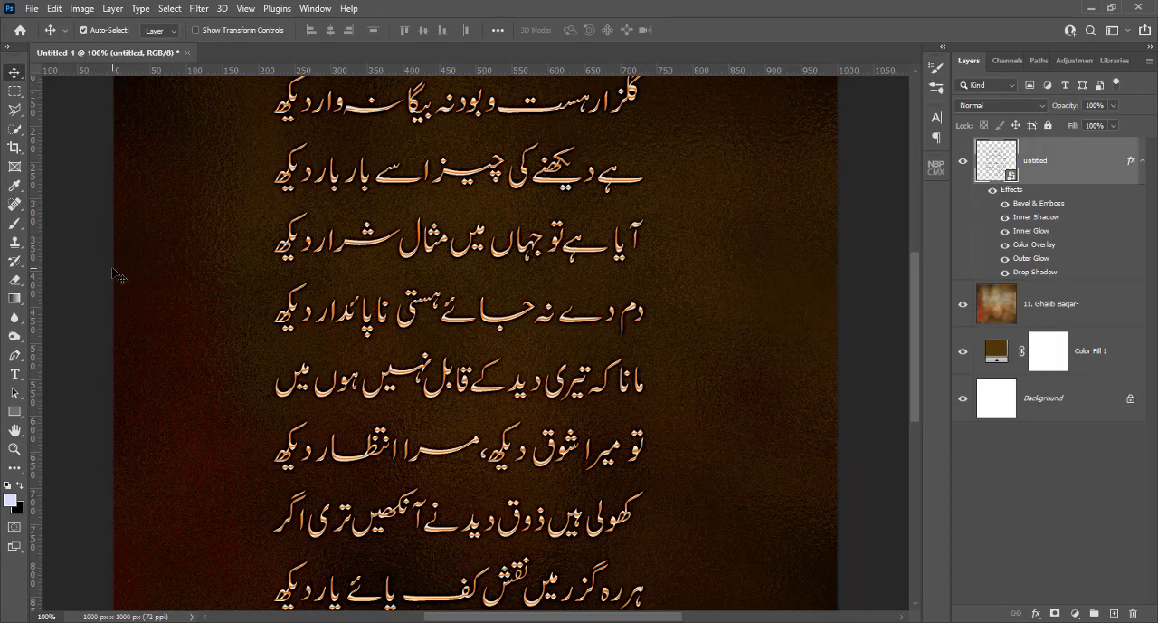
scroll(116, 274, "down", 2)
key("ctrl+plus")
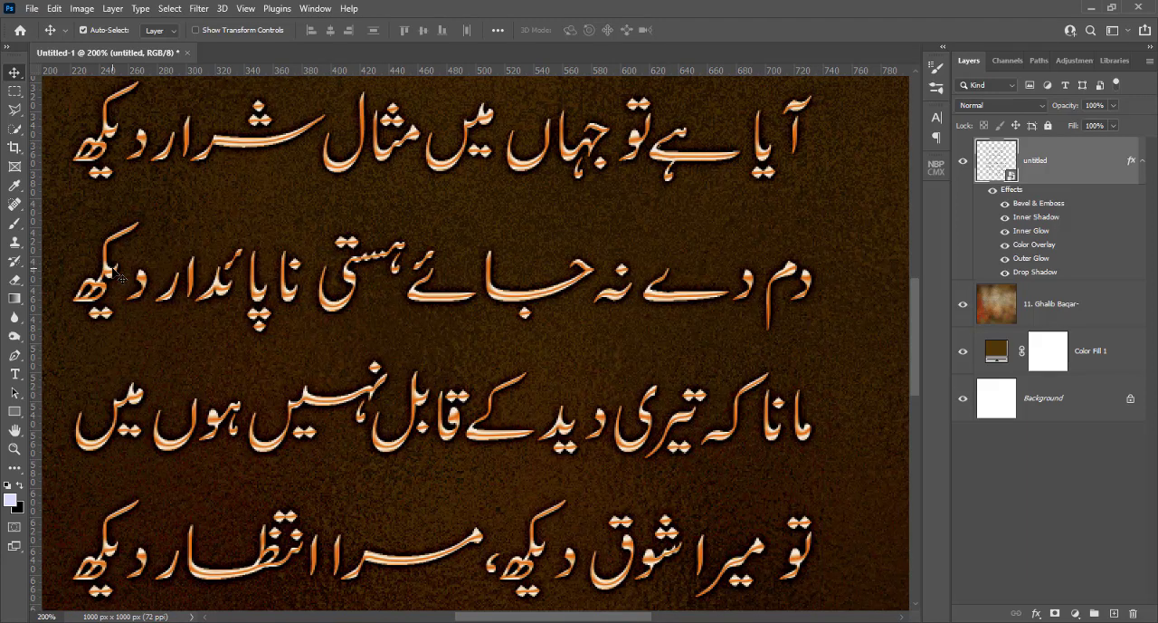
key("ctrl")
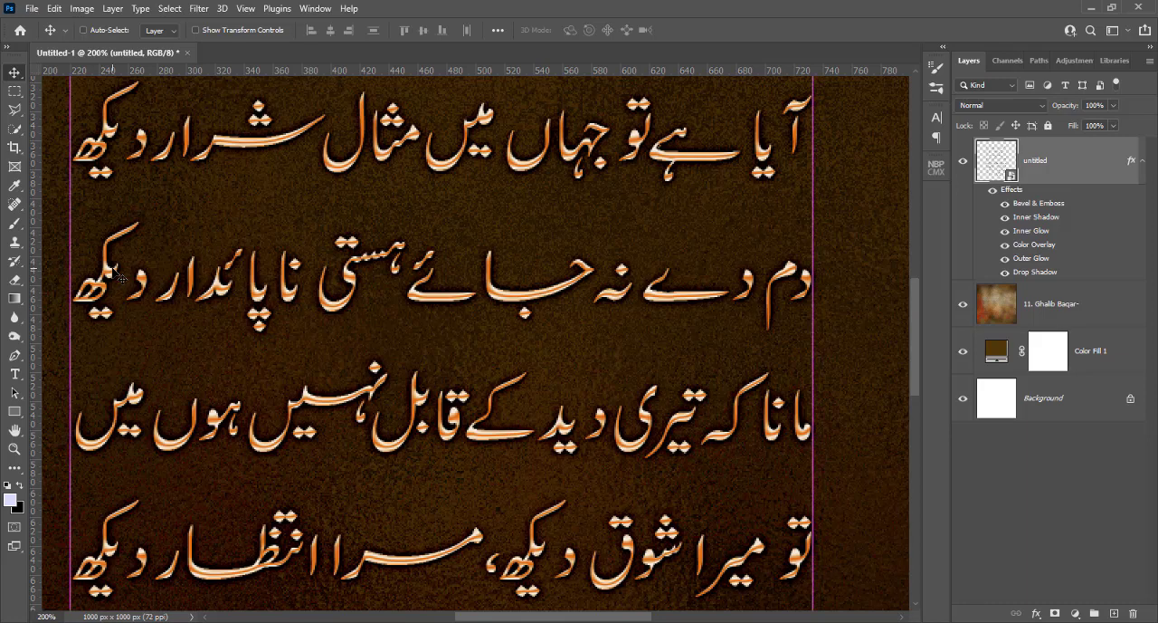
key("ctrl+0")
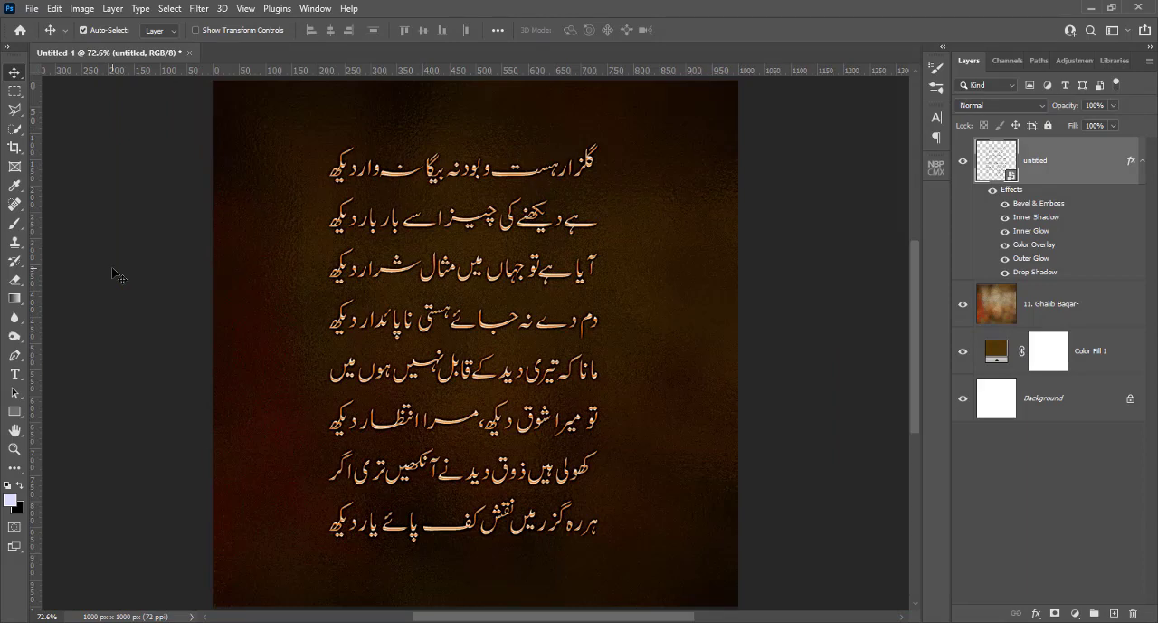
key("ctrl+1")
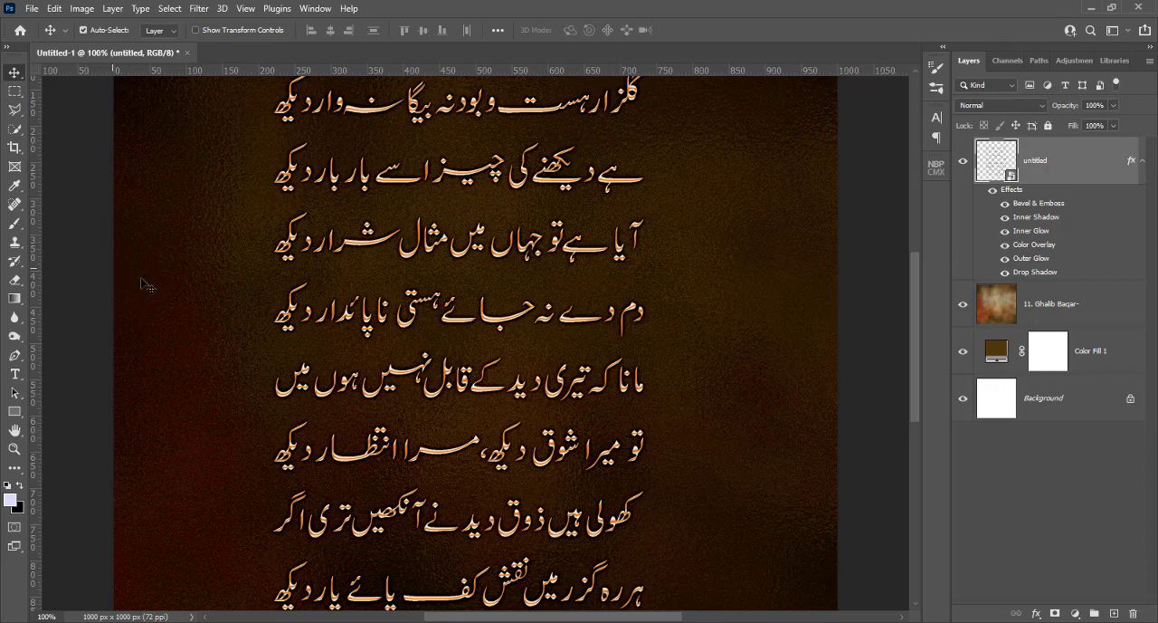
right_click(1092, 174)
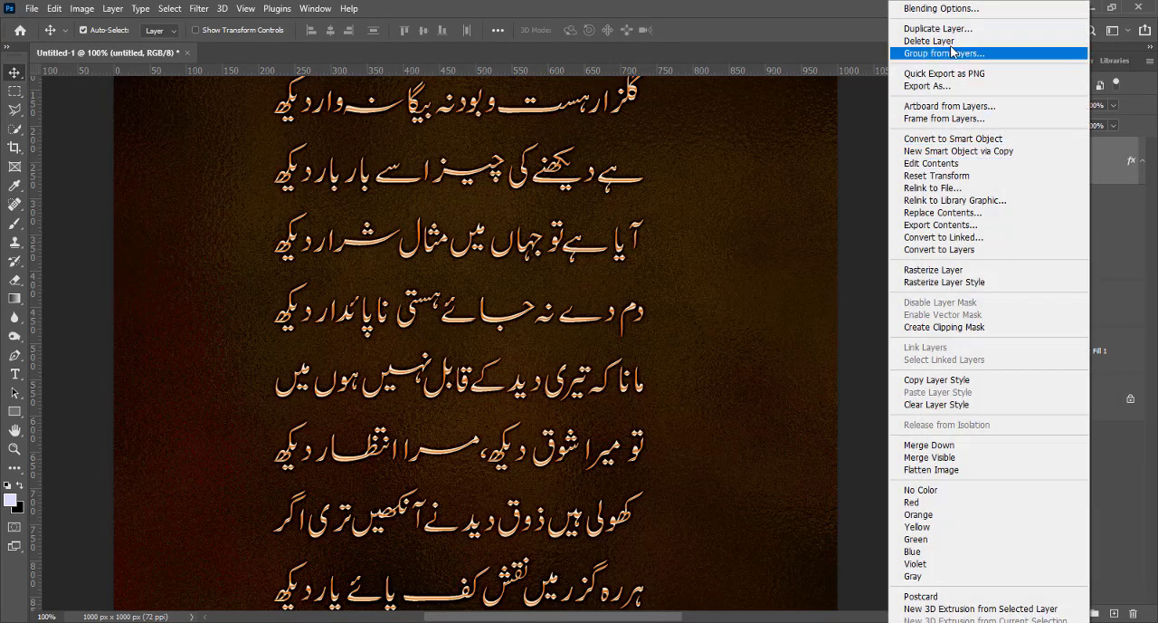
left_click(944, 9)
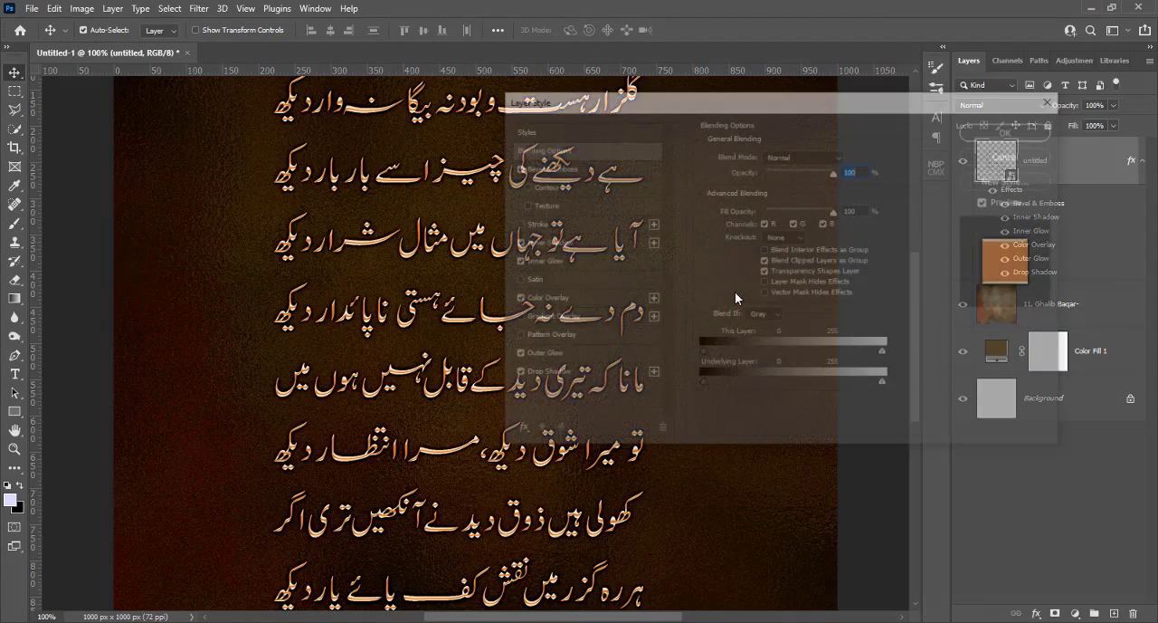
left_click(542, 299)
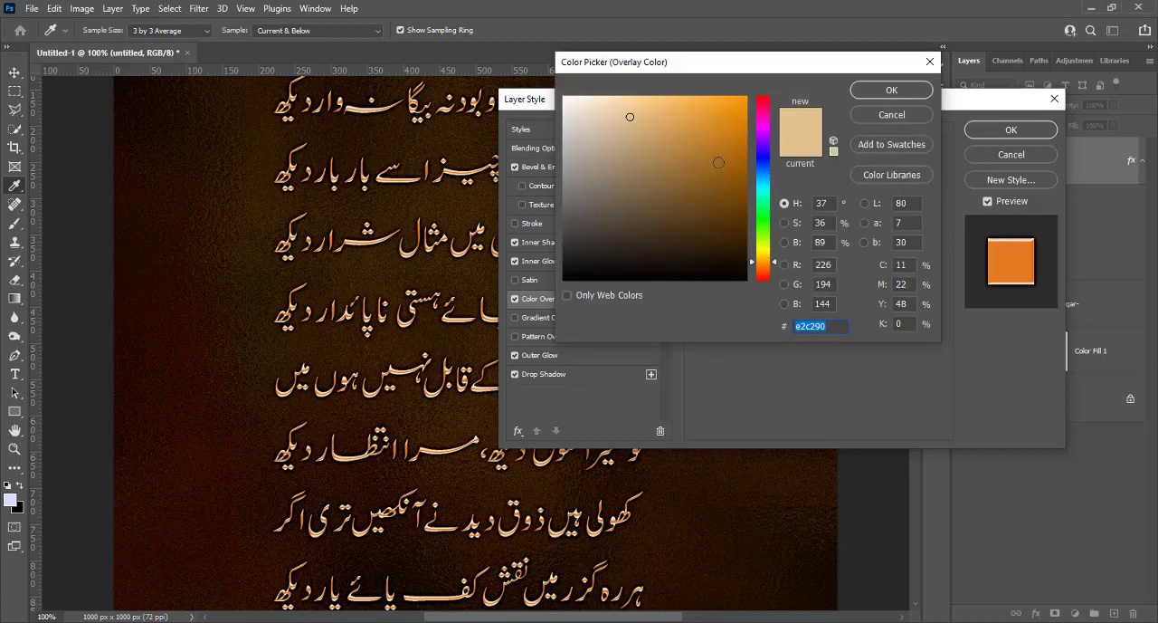
left_click(775, 263)
left_click_drag(776, 264, 770, 162)
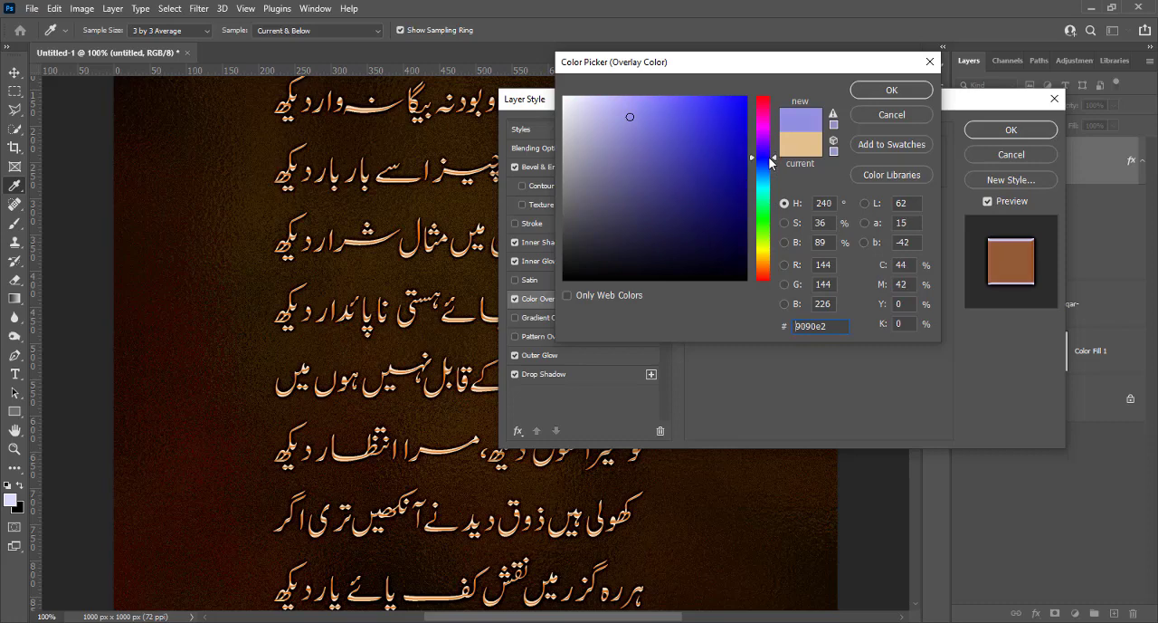
left_click(896, 91)
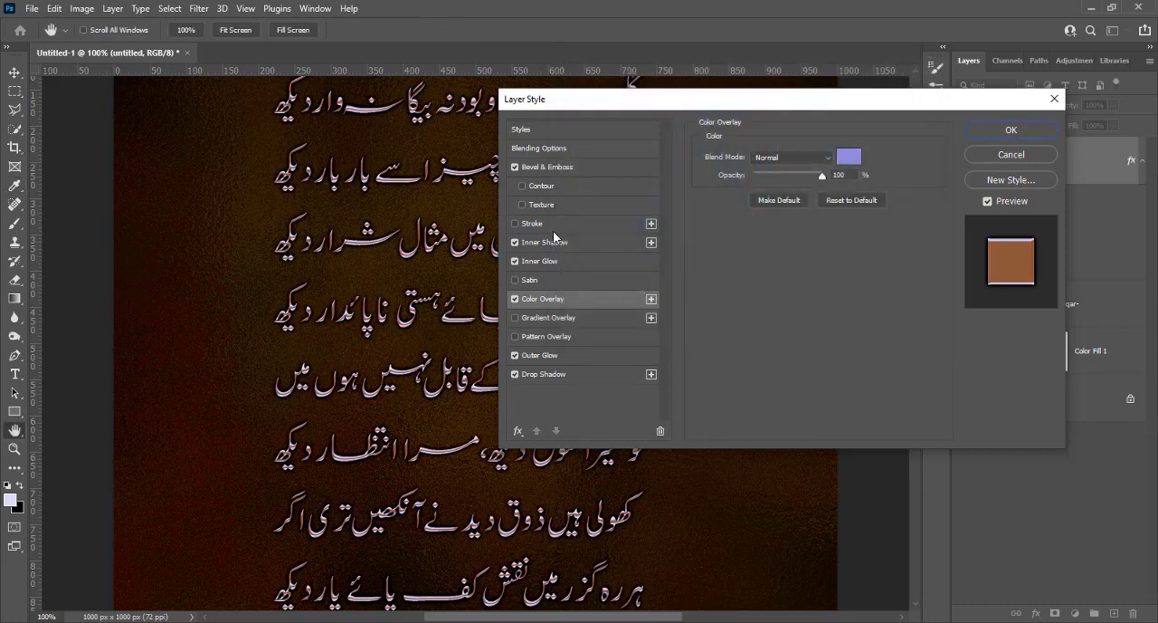
Recolour the poem layer's Inner Glow to light blue 9ca1ff and its Inner Shadow to 9ca3ff
left_click(550, 261)
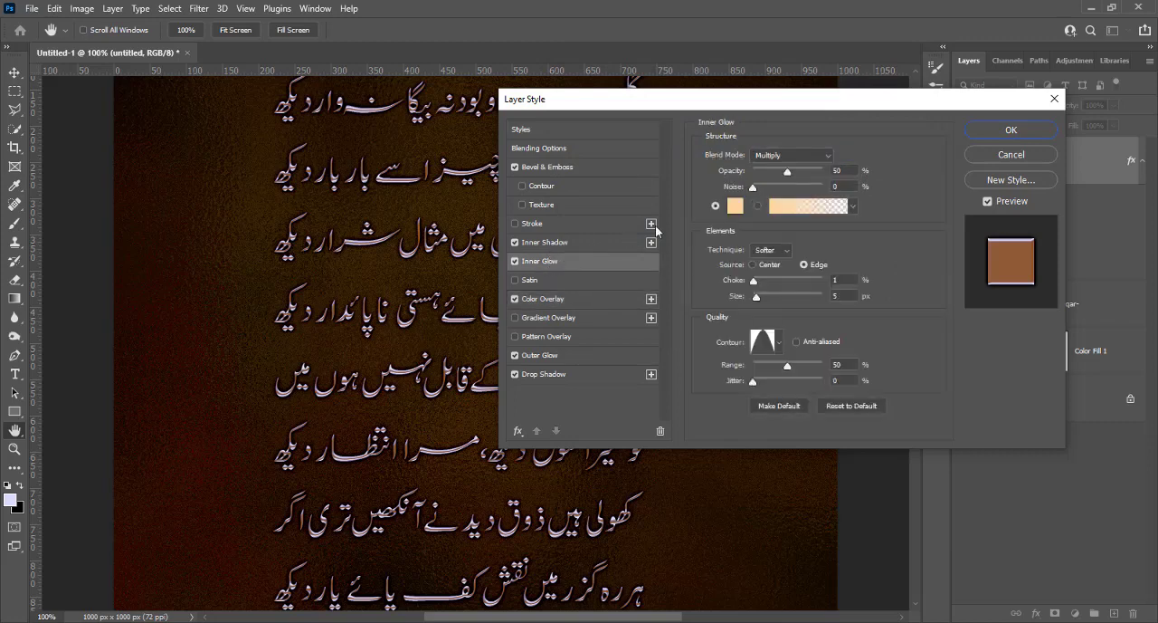
left_click(733, 206)
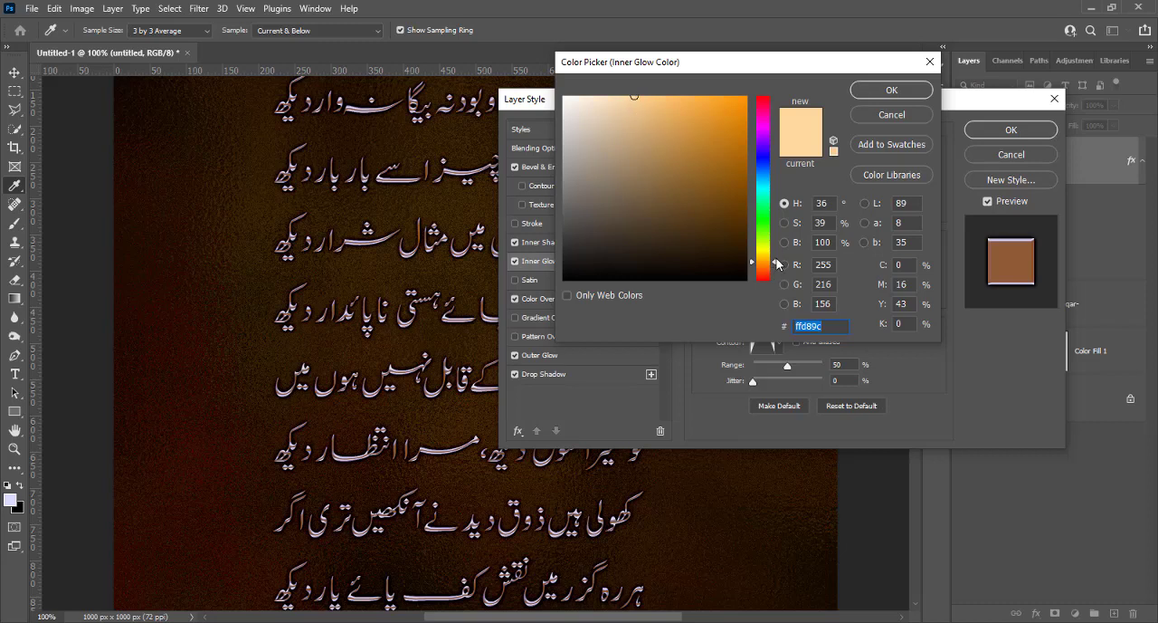
left_click_drag(776, 263, 766, 158)
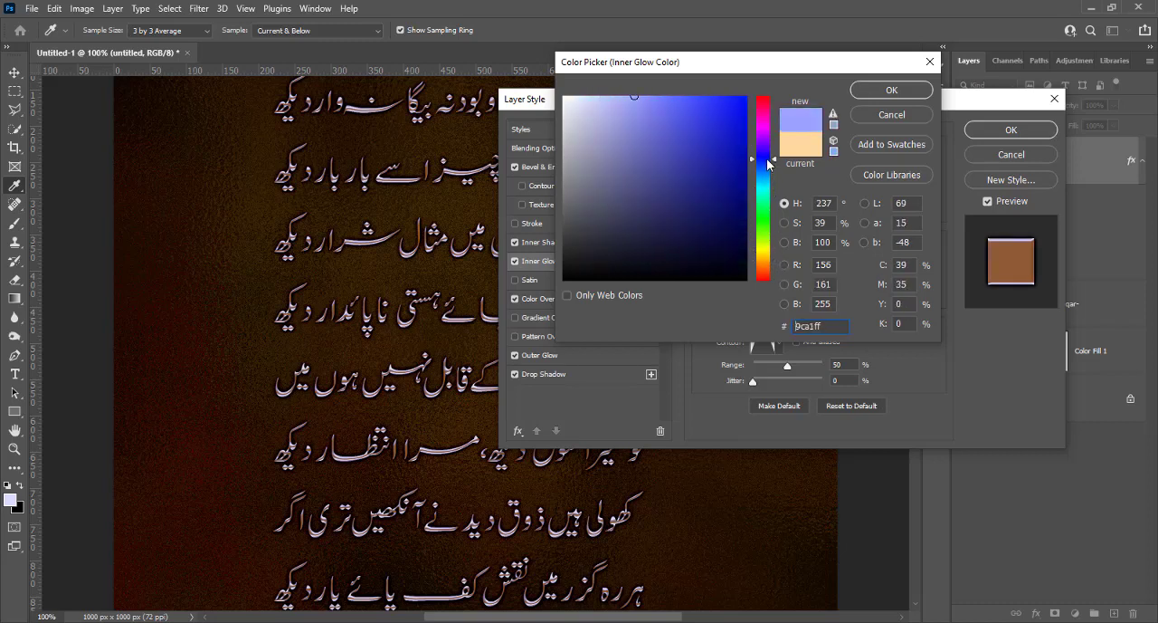
left_click(873, 92)
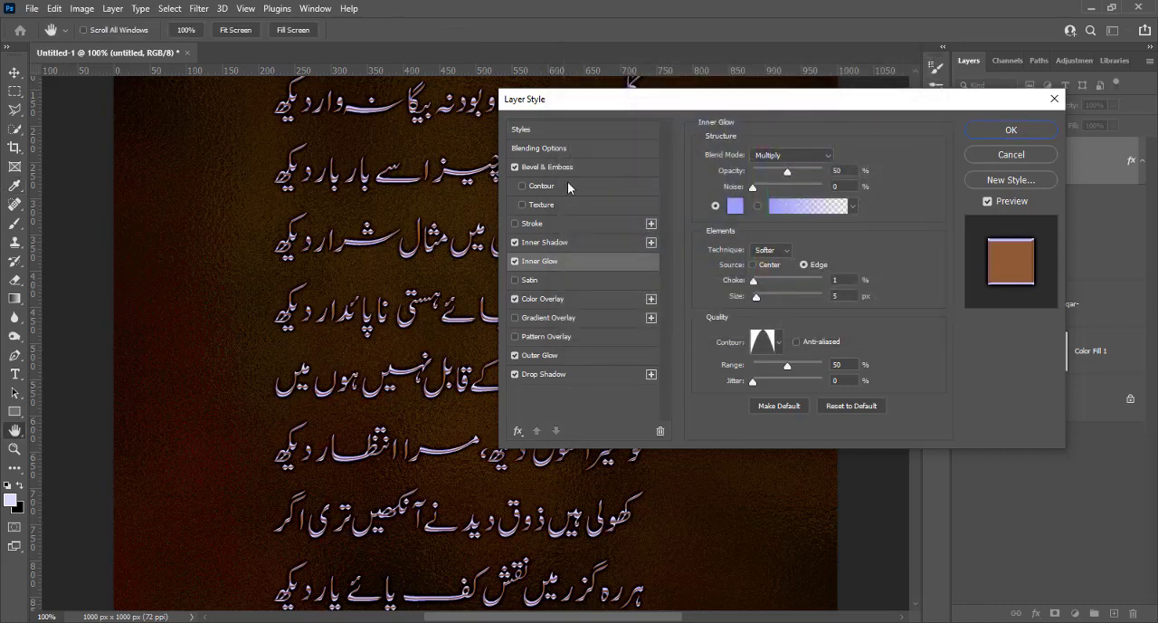
left_click(549, 241)
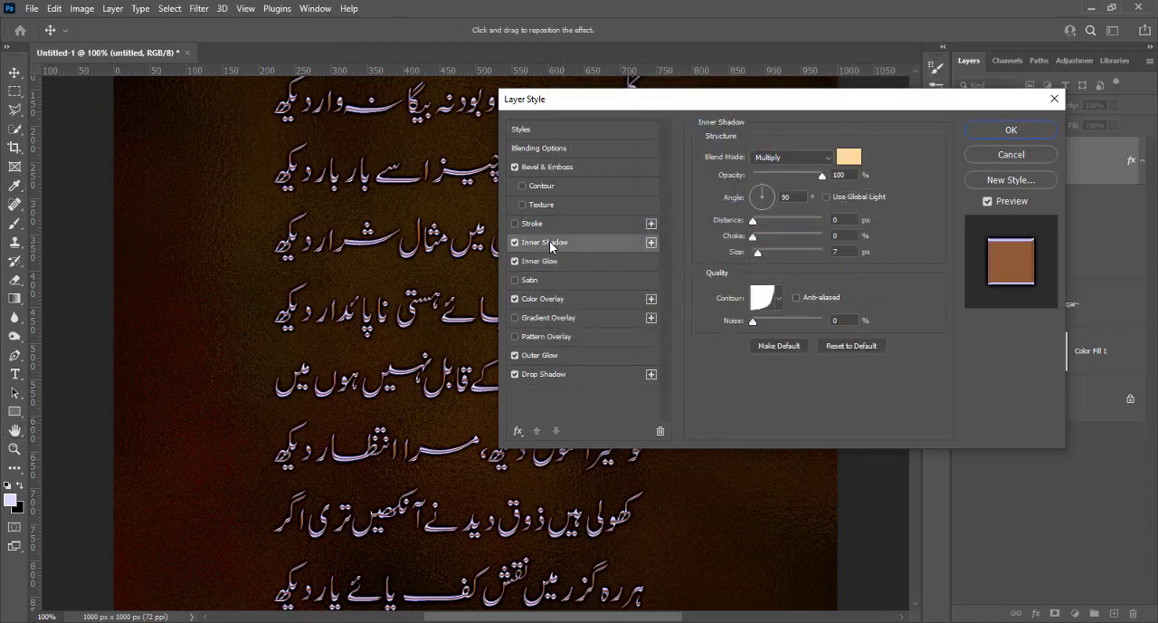
left_click(848, 159)
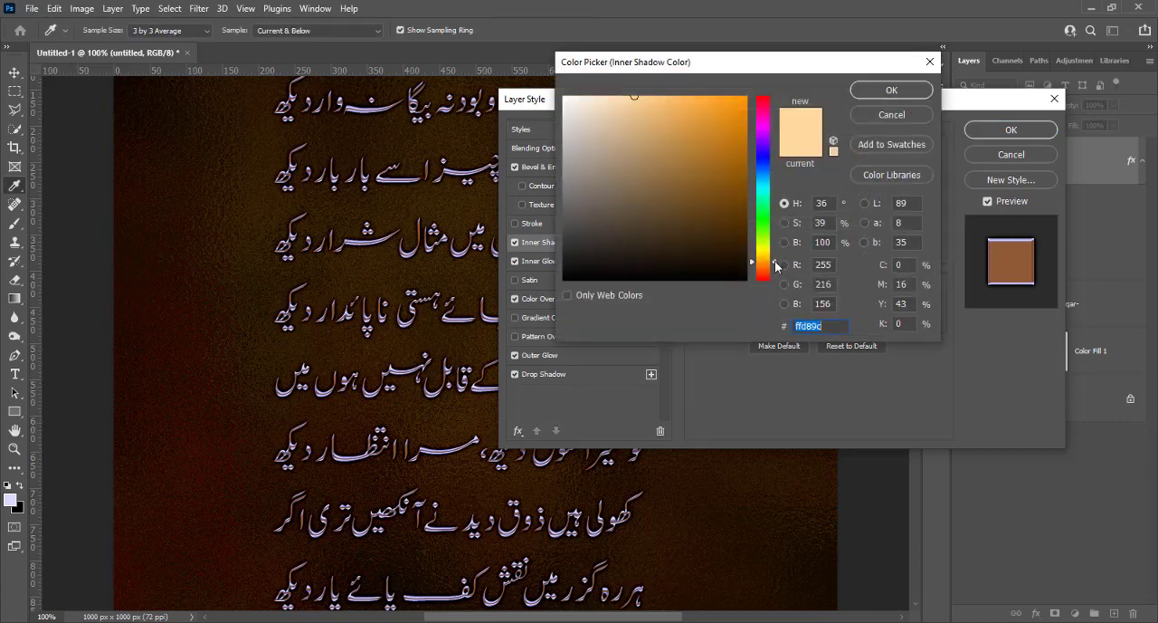
left_click_drag(766, 259, 763, 159)
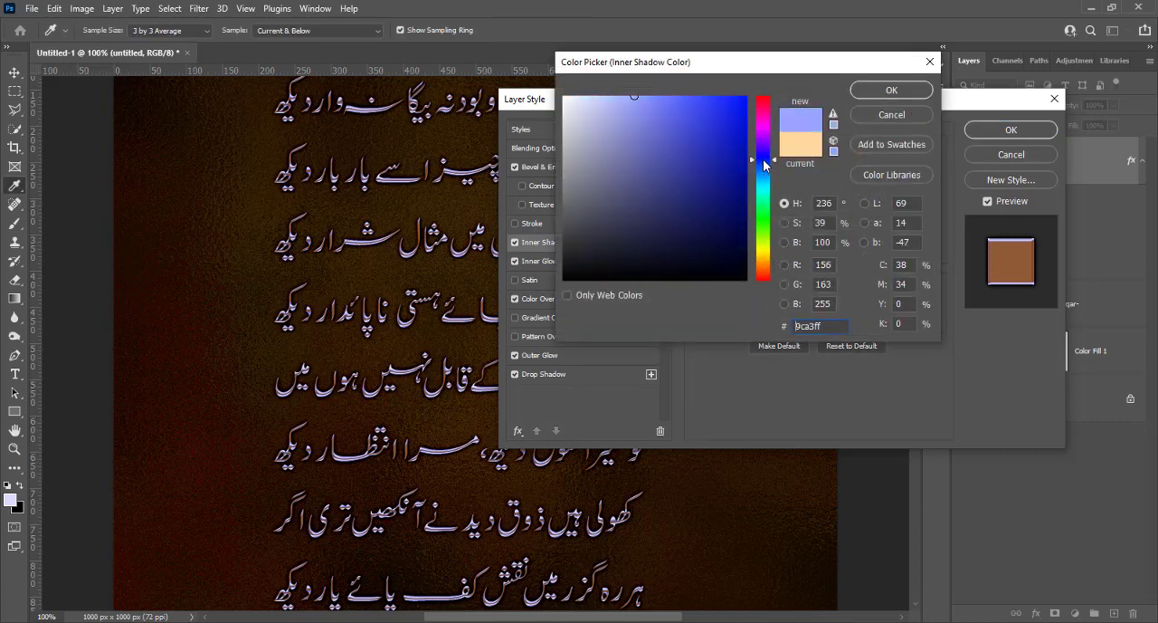
left_click(875, 96)
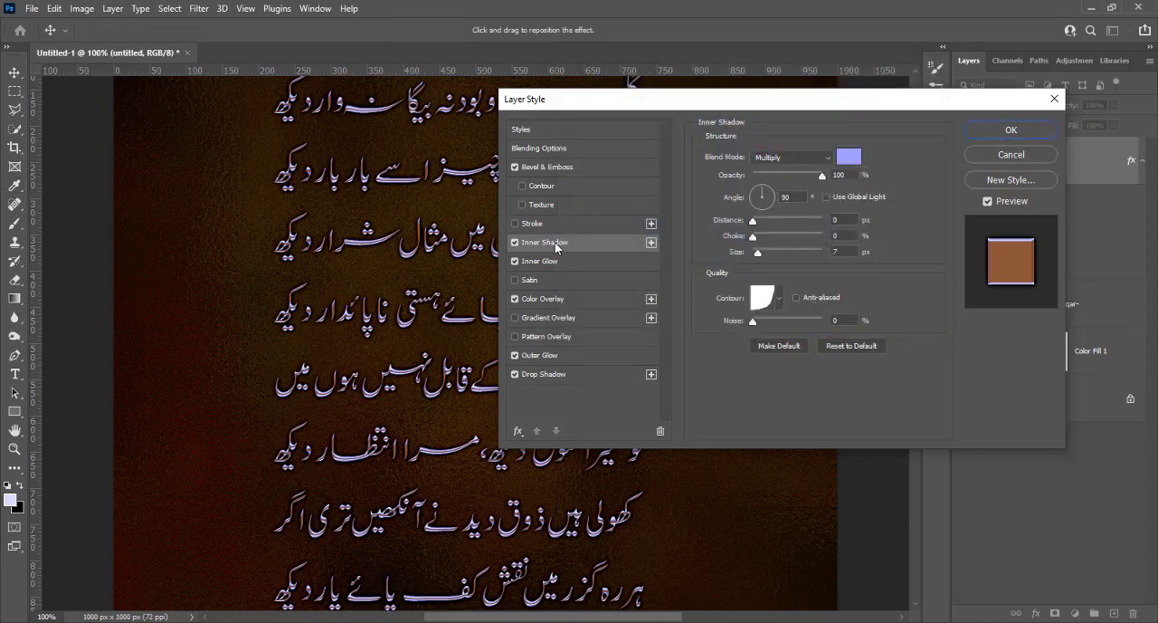
Set the Bevel & Emboss shadow colour to pale blue c3c6ff and apply the poem's layer style
left_click(537, 297)
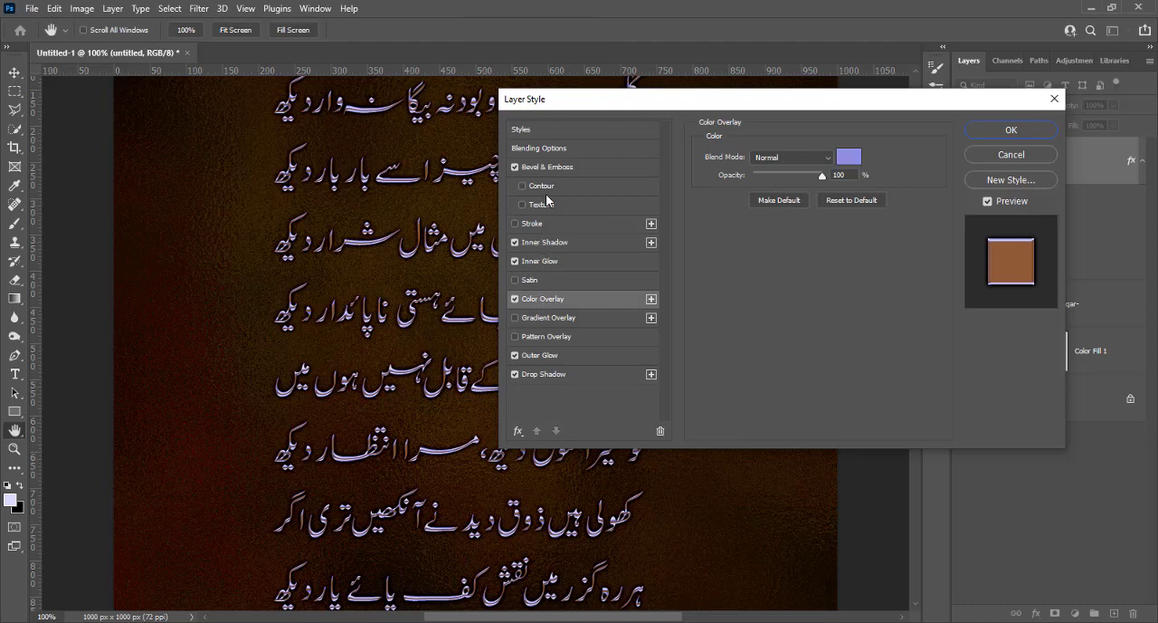
left_click(546, 169)
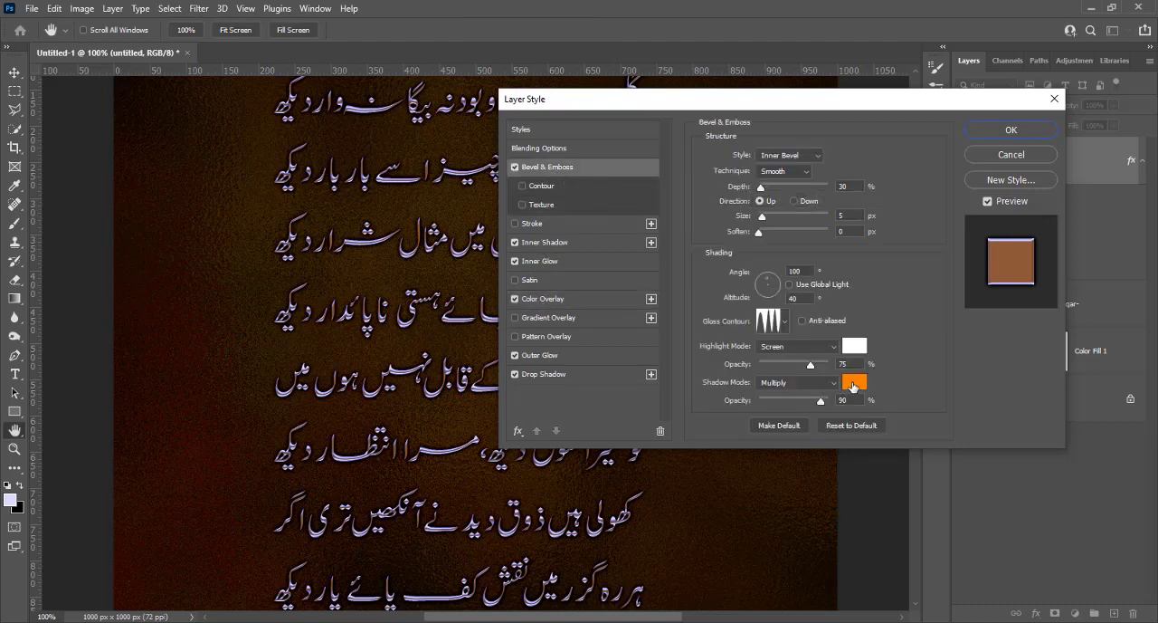
left_click(856, 383)
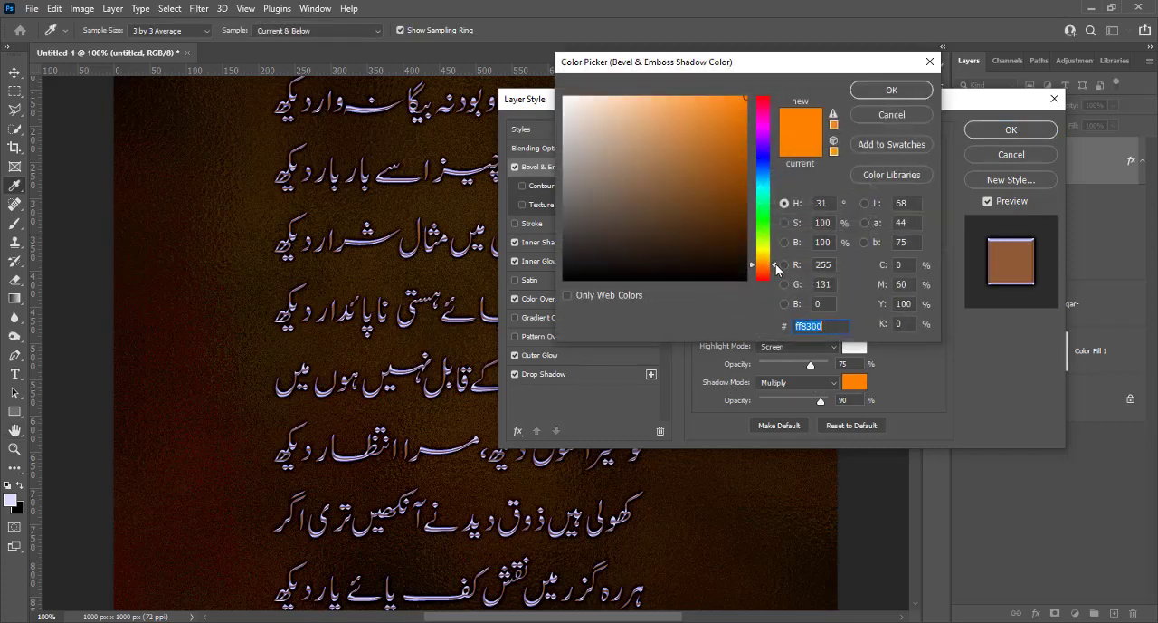
left_click_drag(775, 269, 771, 163)
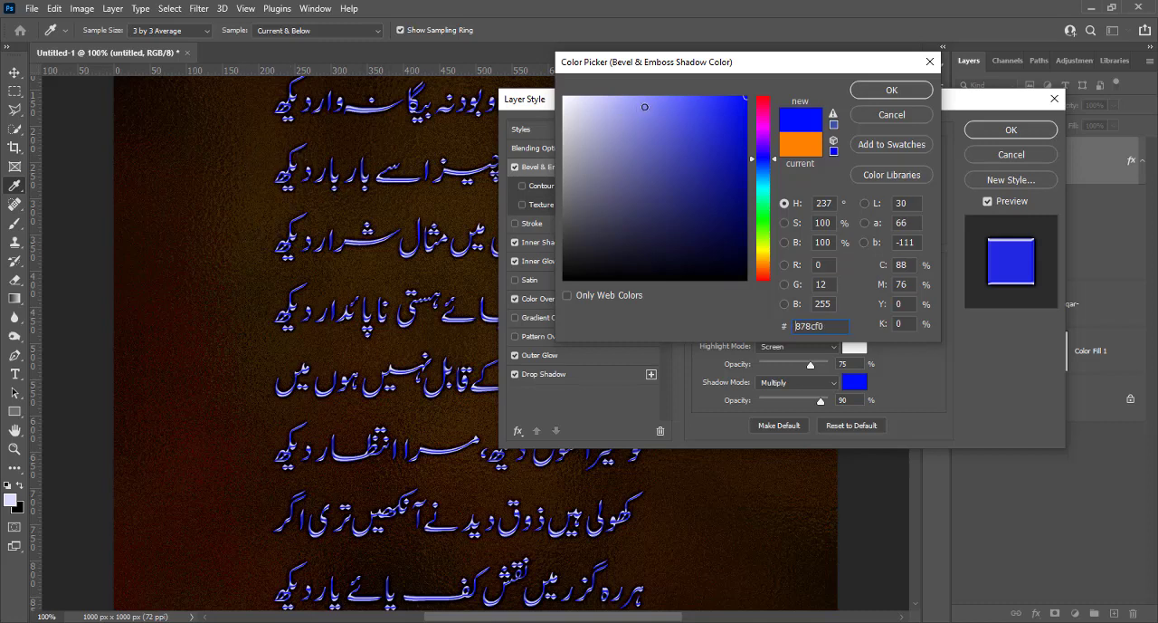
left_click(645, 95)
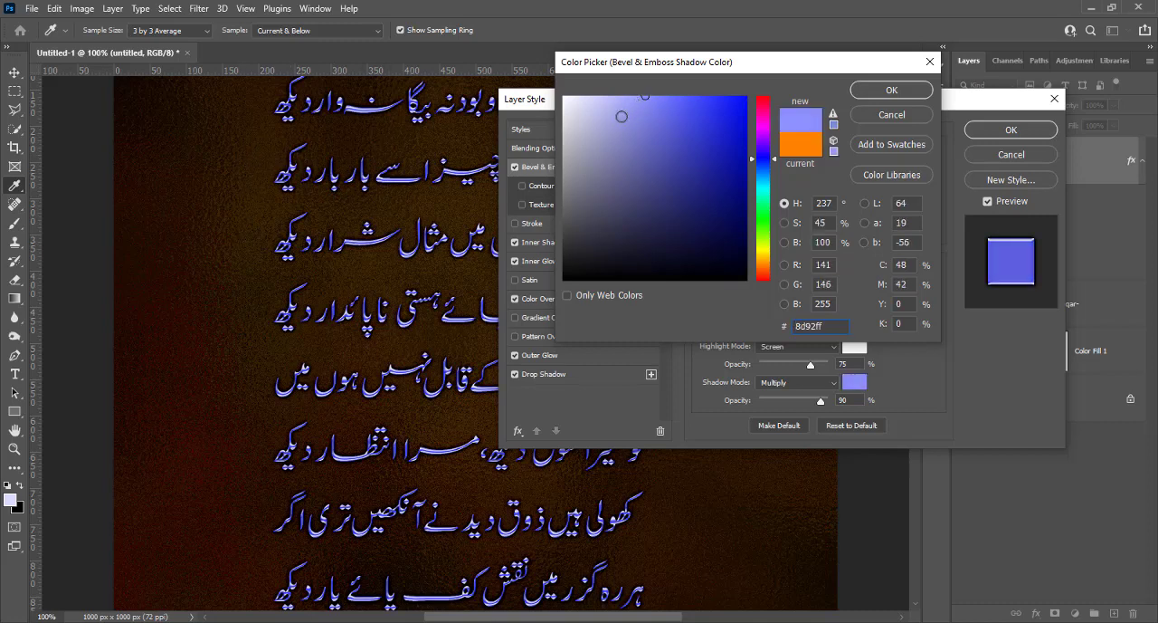
left_click(606, 95)
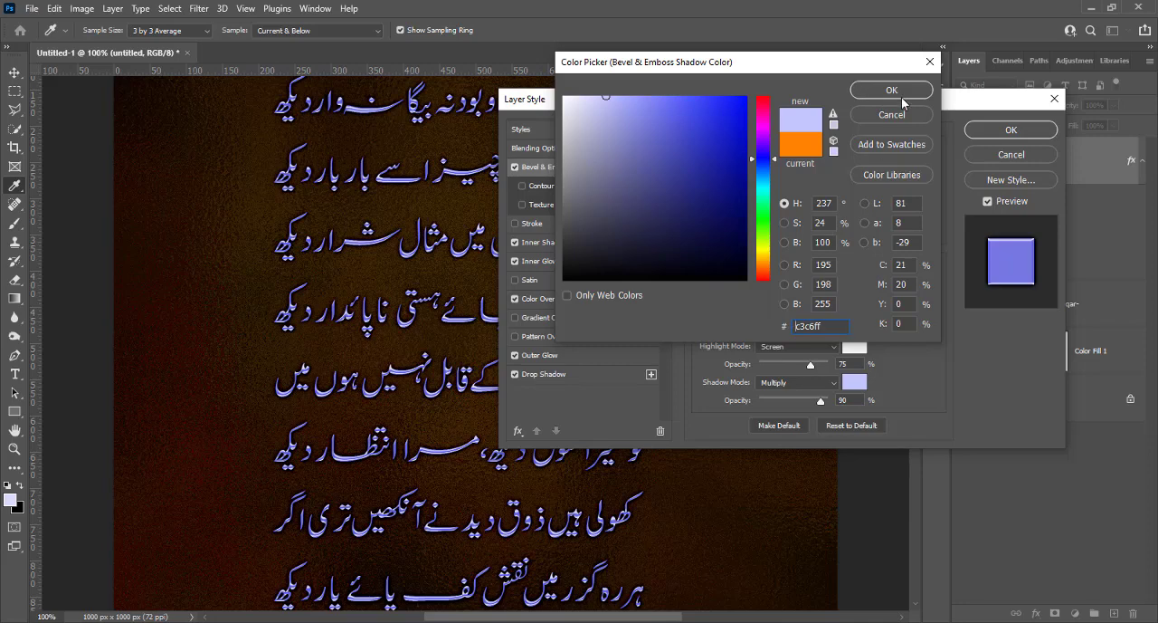
left_click(901, 93)
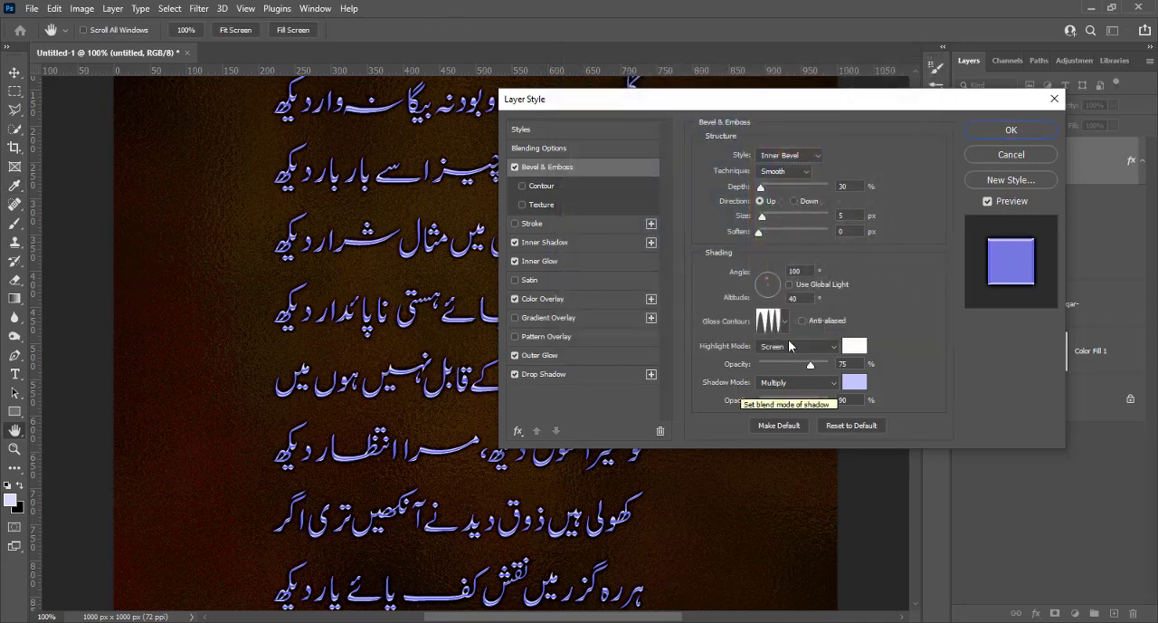
left_click(1026, 132)
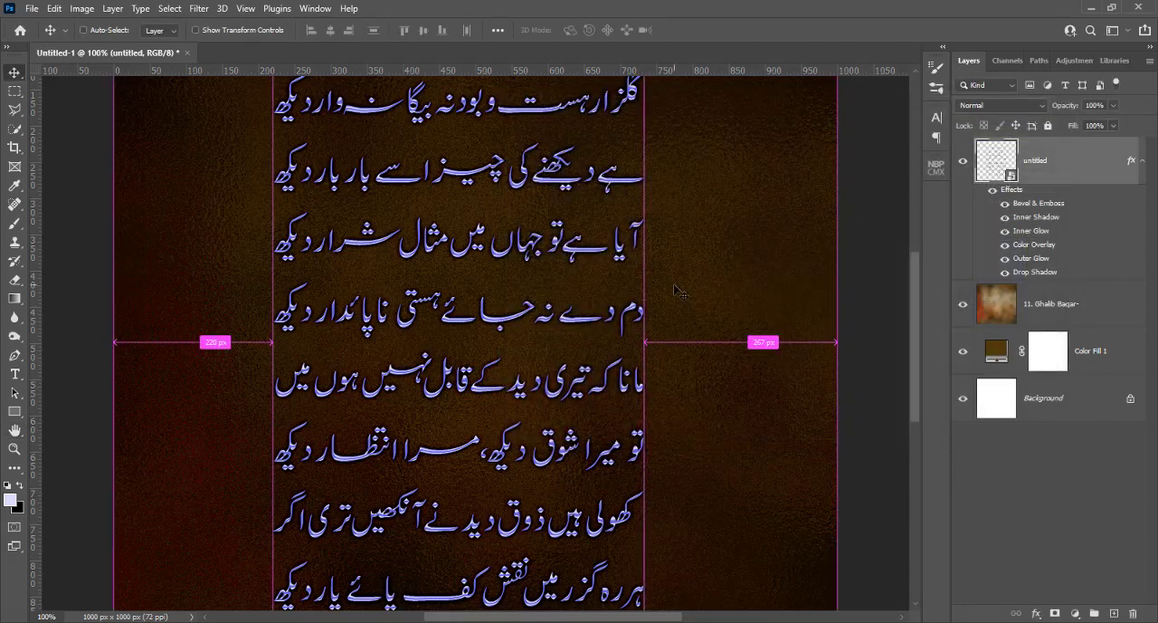
Change the Color Fill 1 layer beneath the texture from brown to a dark, highly saturated navy blue
key("ctrl+plus")
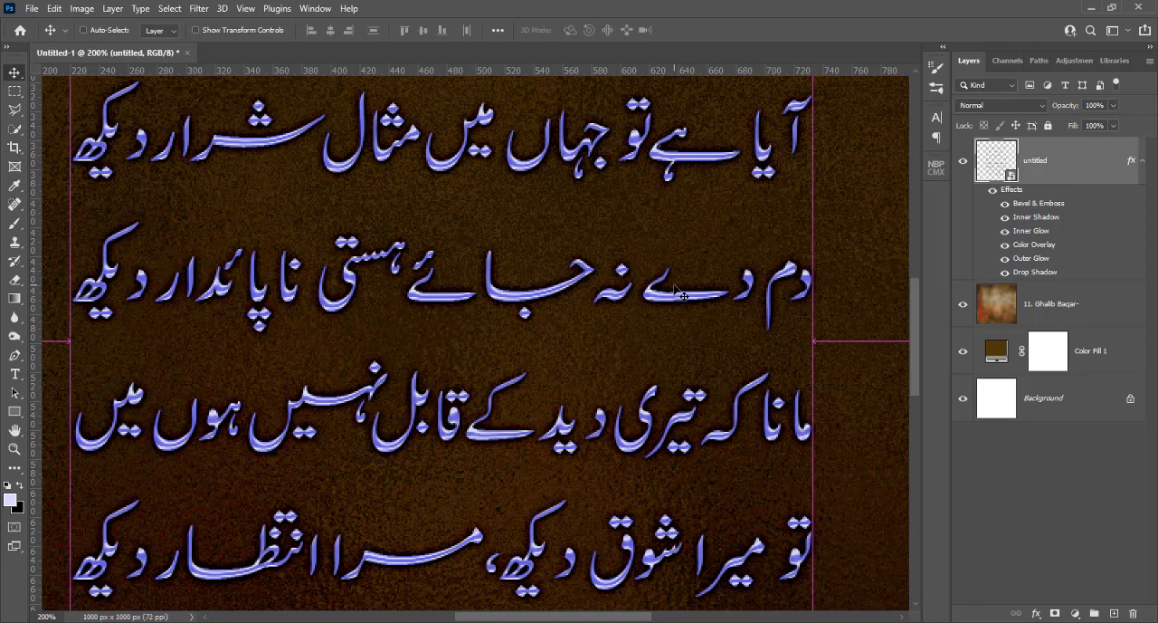
key("ctrl+minus")
key("ctrl")
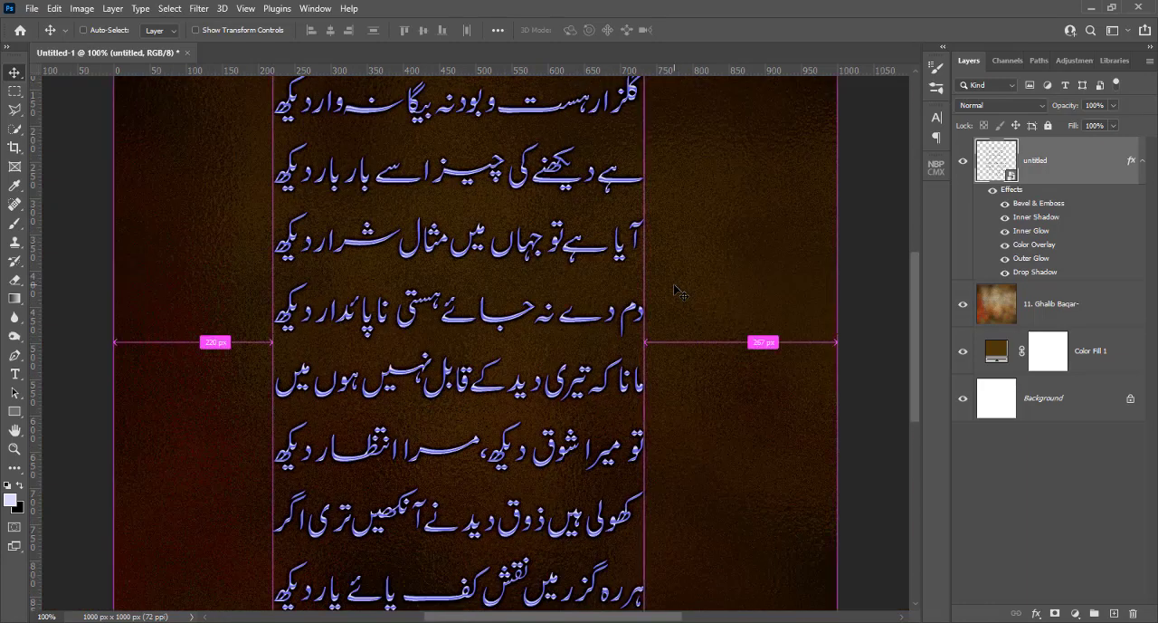
key("ctrl+plus")
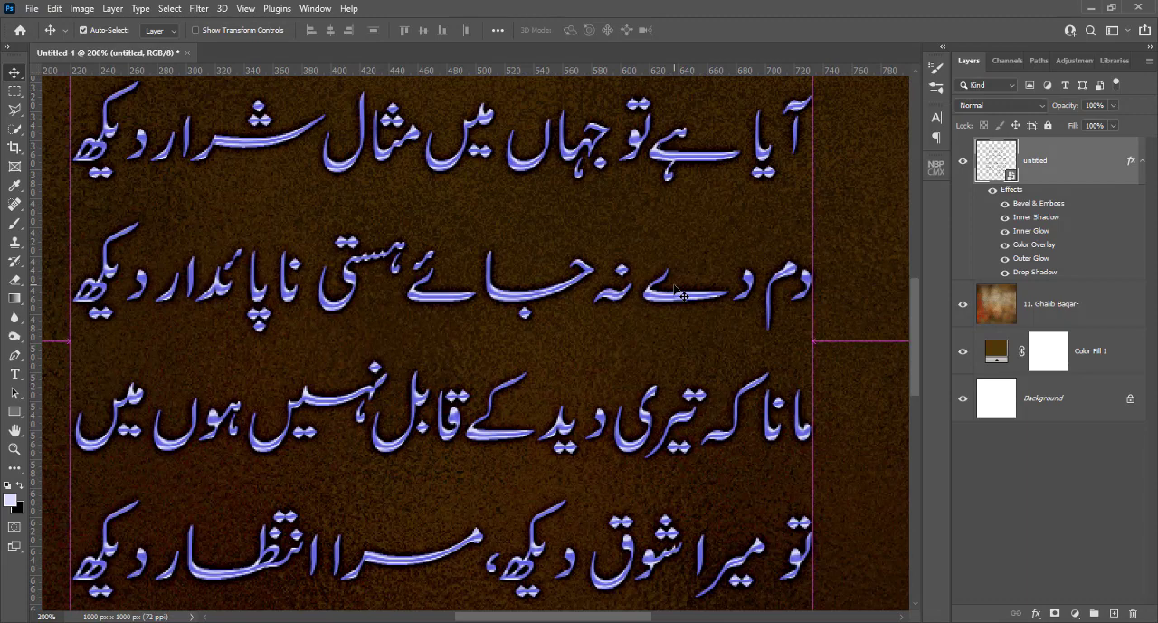
key("ctrl+minus")
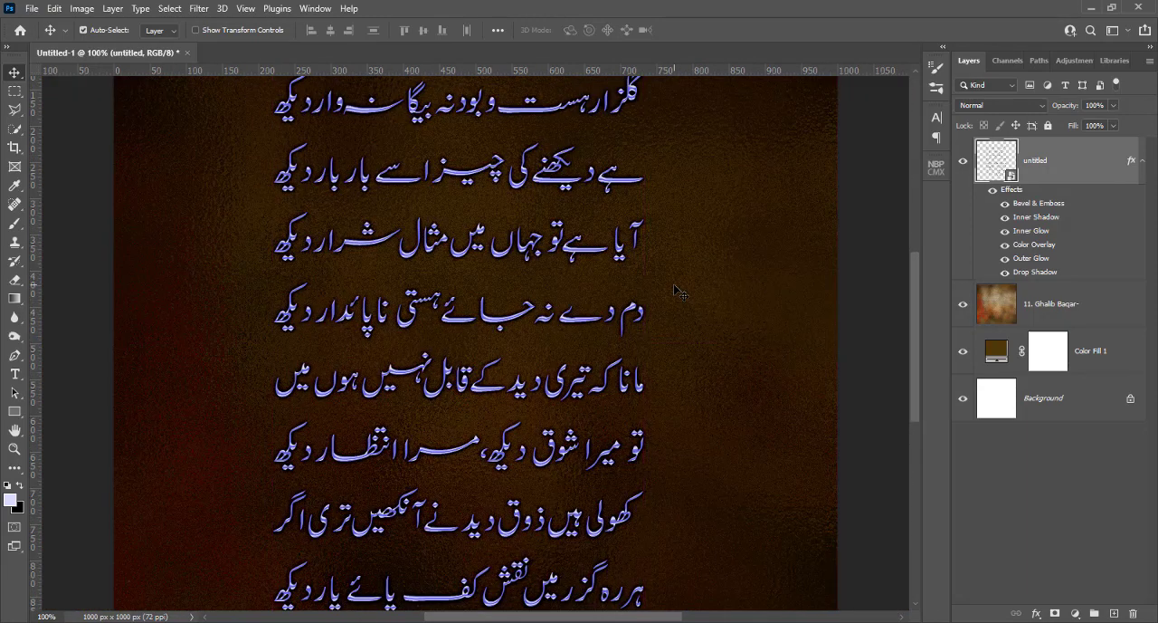
left_click(1003, 357)
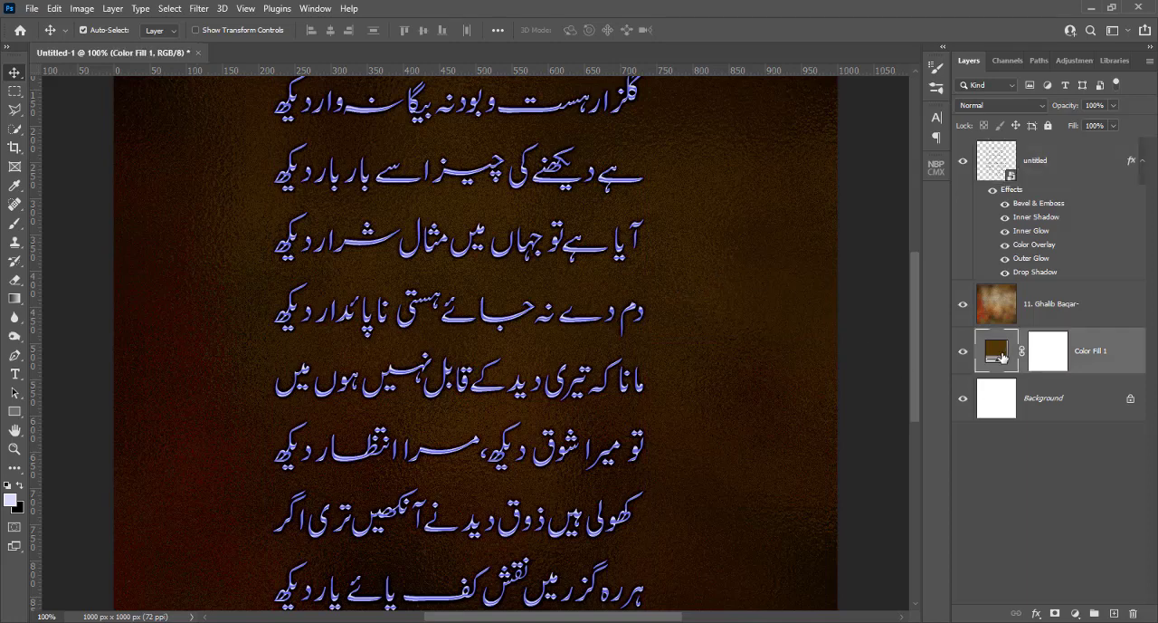
double_click(1003, 358)
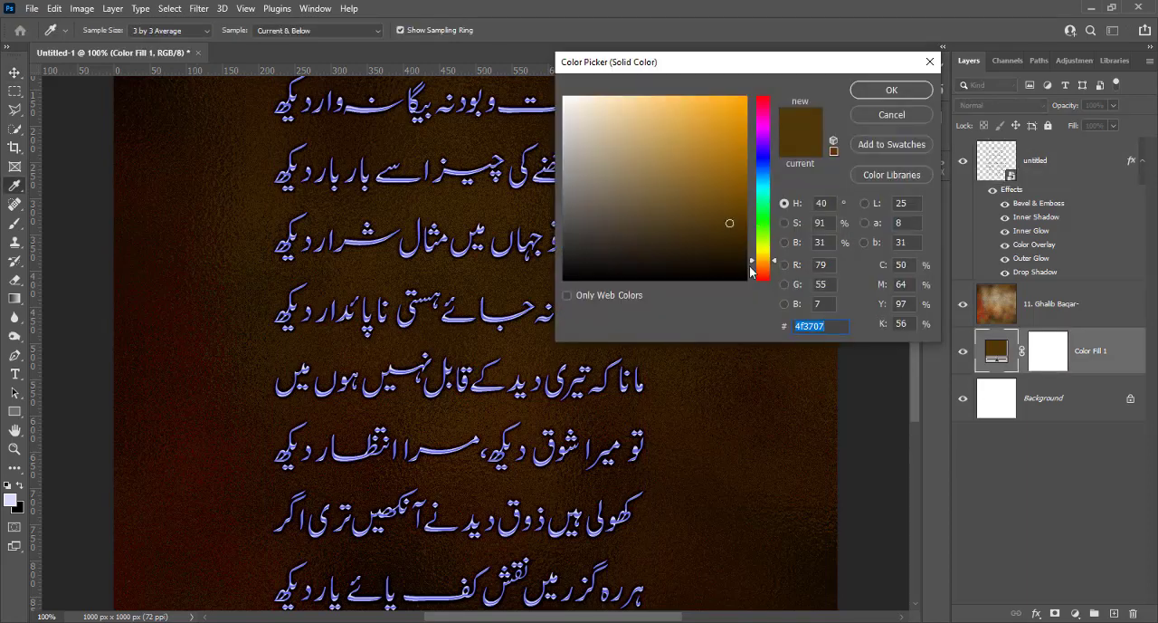
left_click_drag(752, 264, 761, 156)
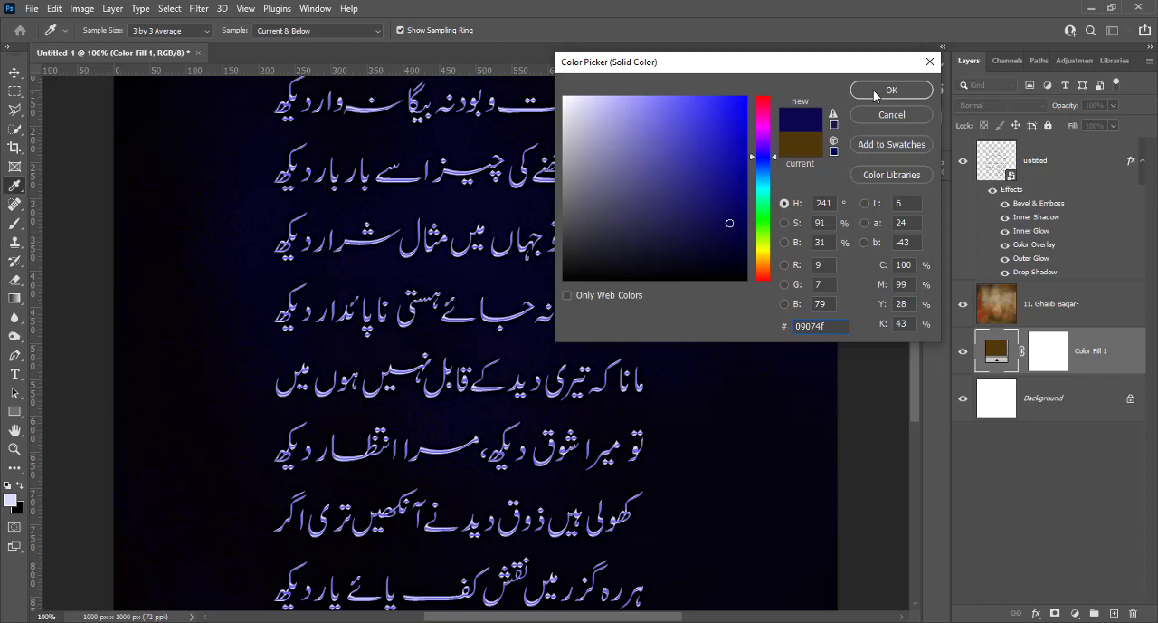
left_click(741, 229)
left_click_drag(741, 229, 746, 222)
left_click(871, 94)
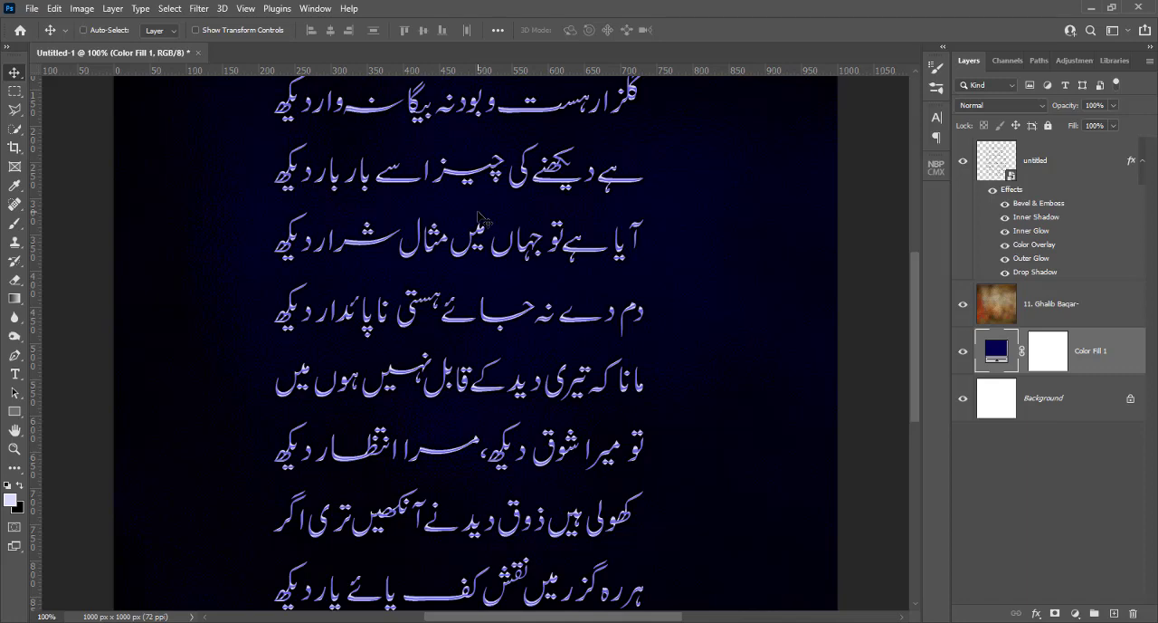
scroll(479, 217, "down", 1)
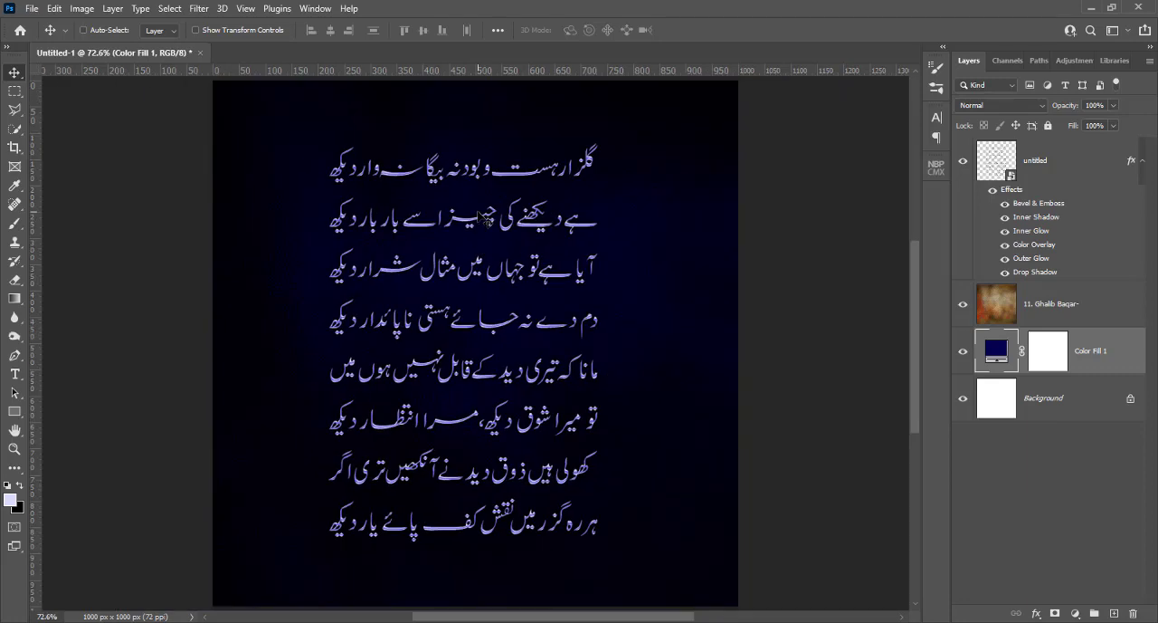
Apply the Artistic Cutout filter to the poem layer as a smart filter, keeping its default settings
scroll(479, 217, "up", 3)
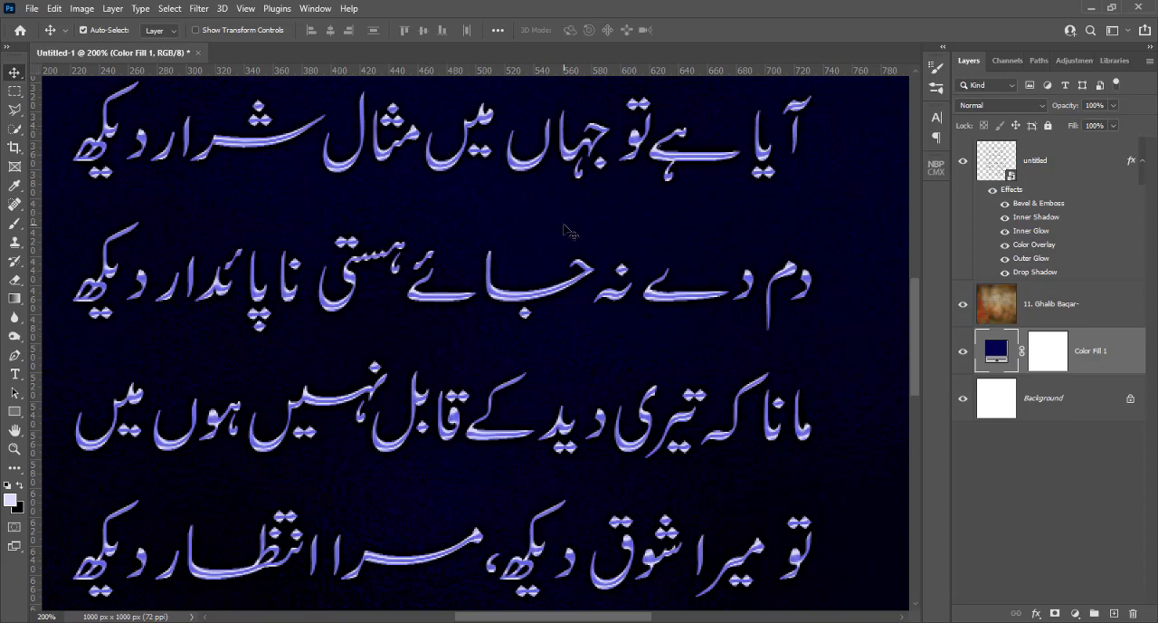
key("ctrl+0")
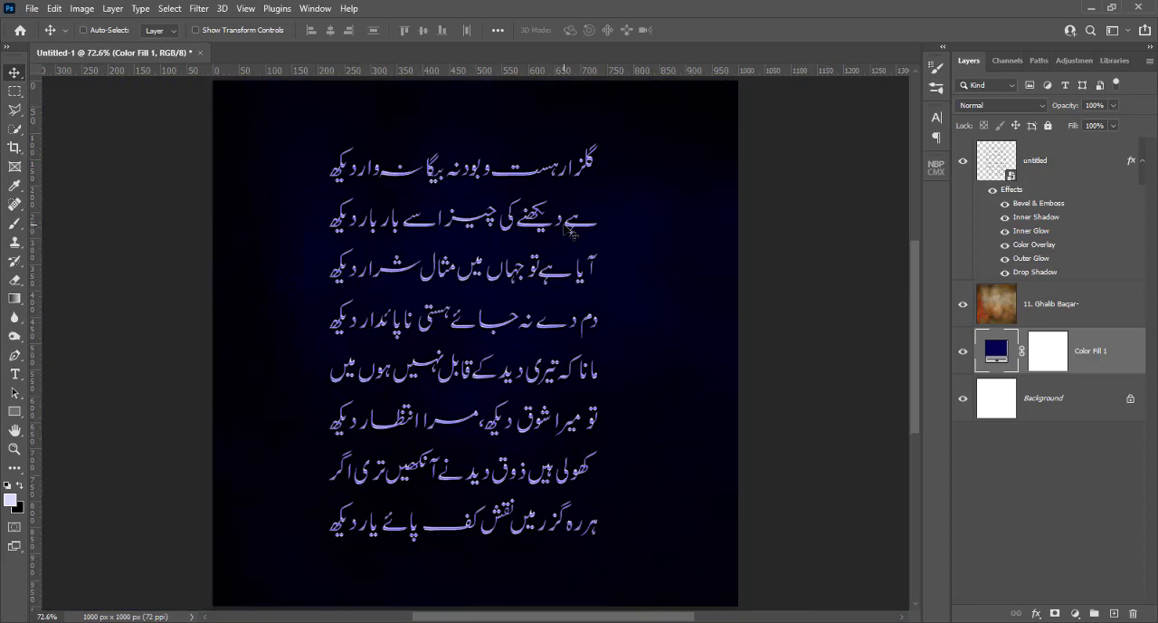
left_click(1021, 162)
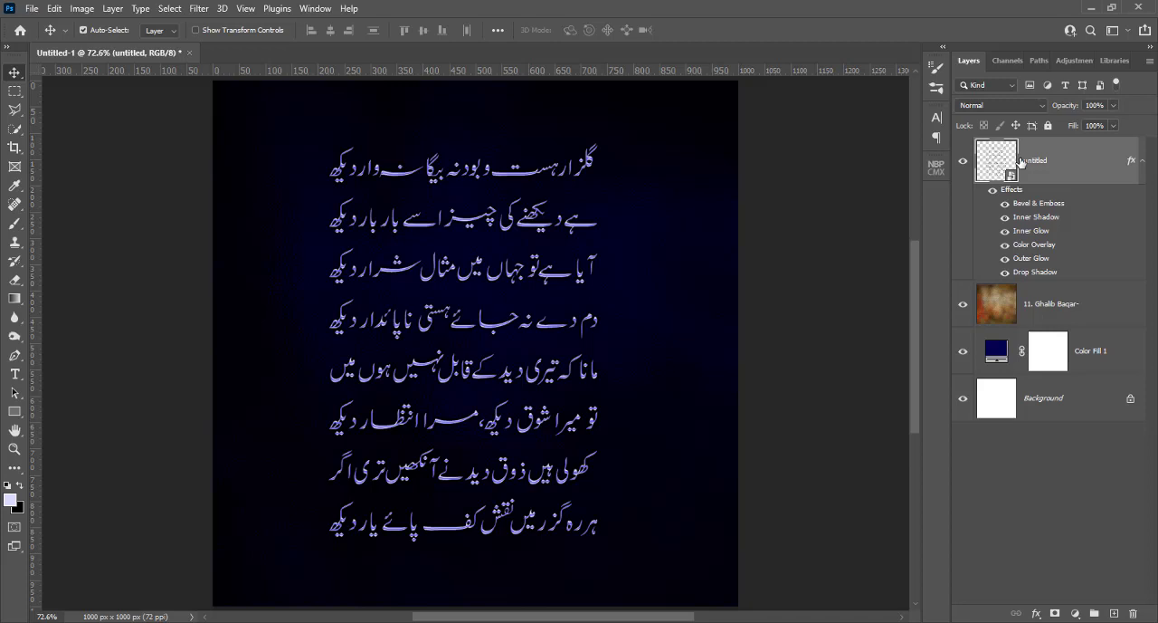
left_click(199, 9)
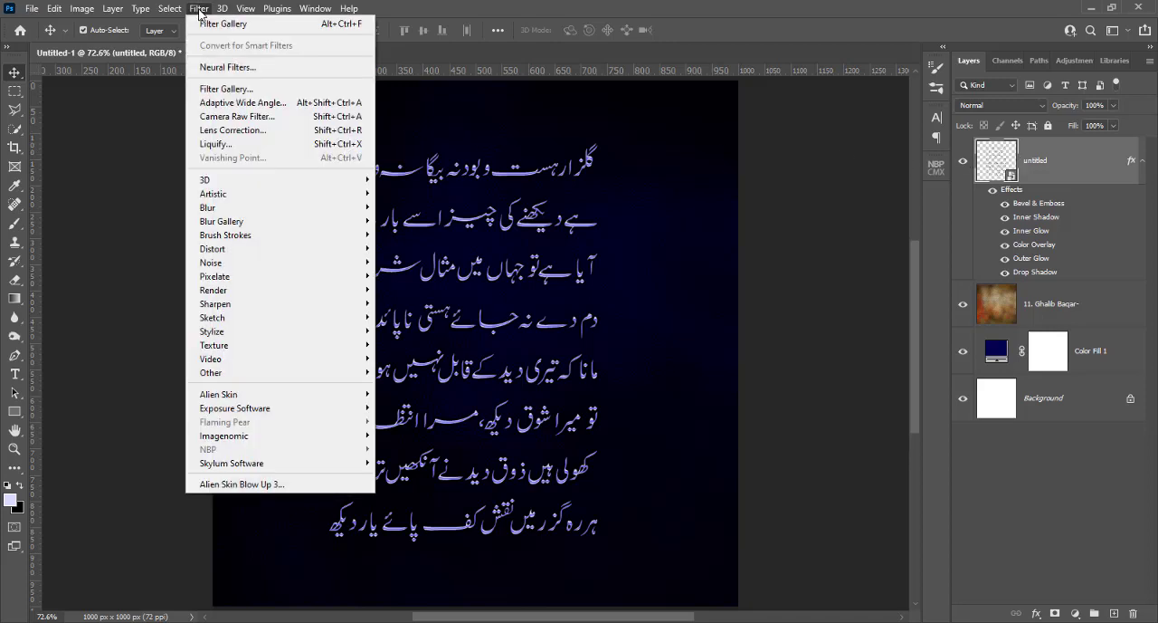
mouse_move(208, 197)
mouse_move(259, 372)
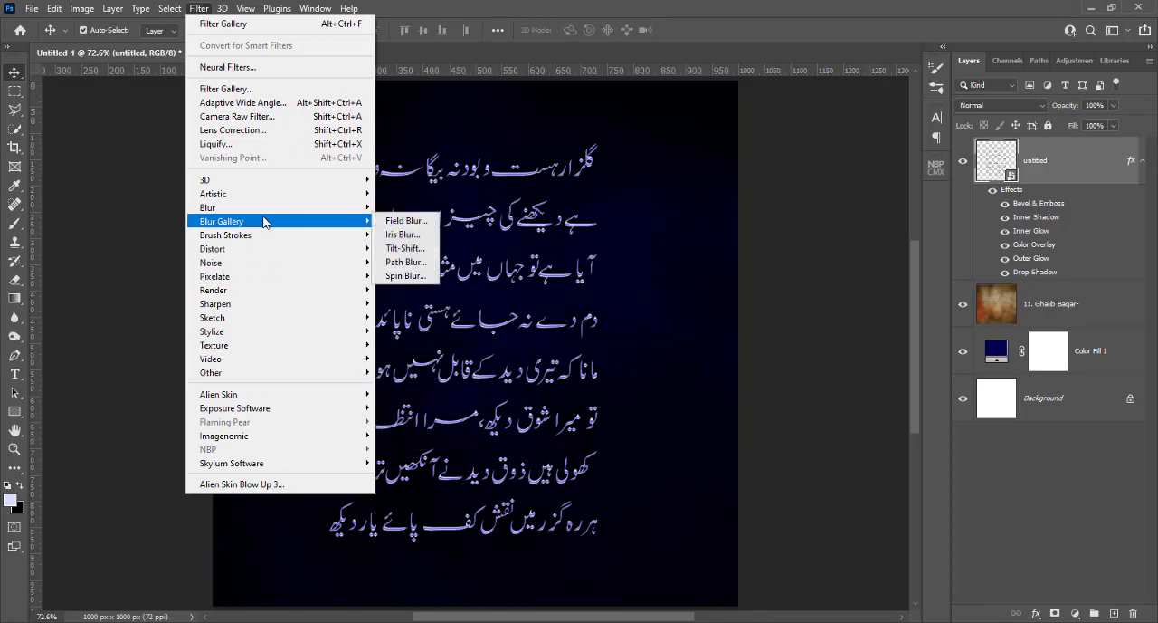
mouse_move(270, 195)
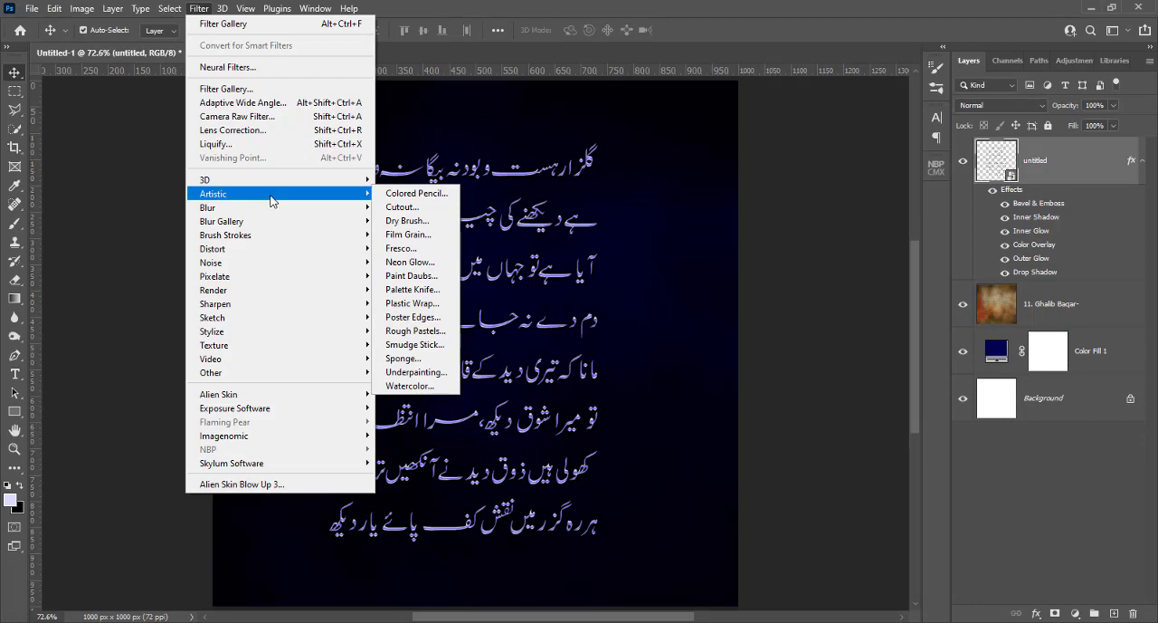
left_click(430, 211)
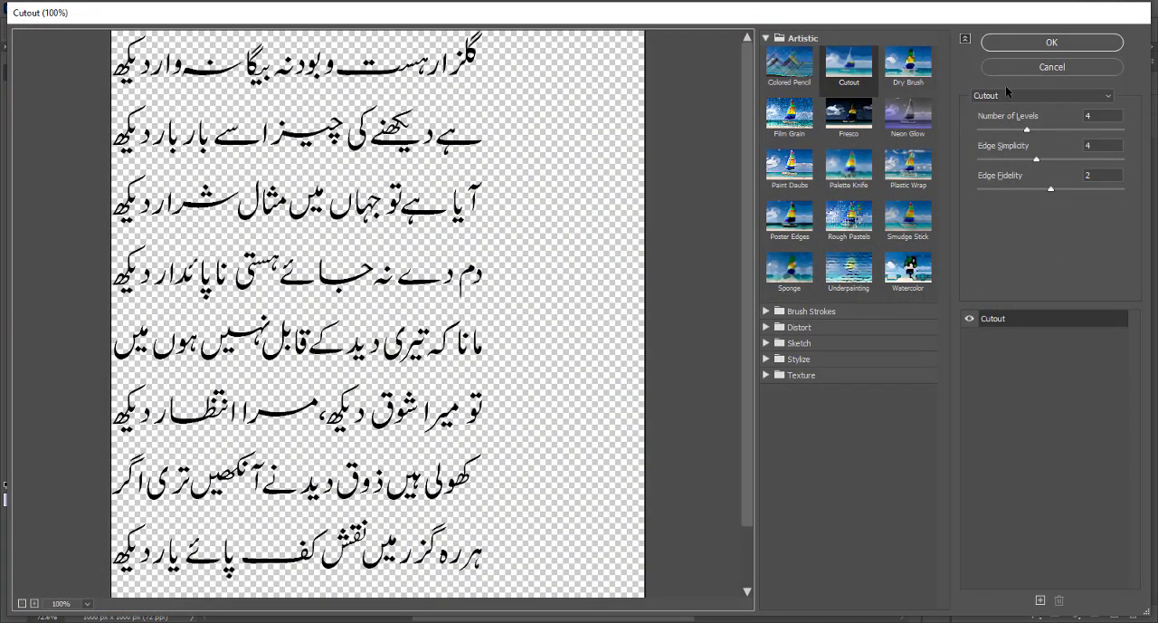
left_click(1020, 38)
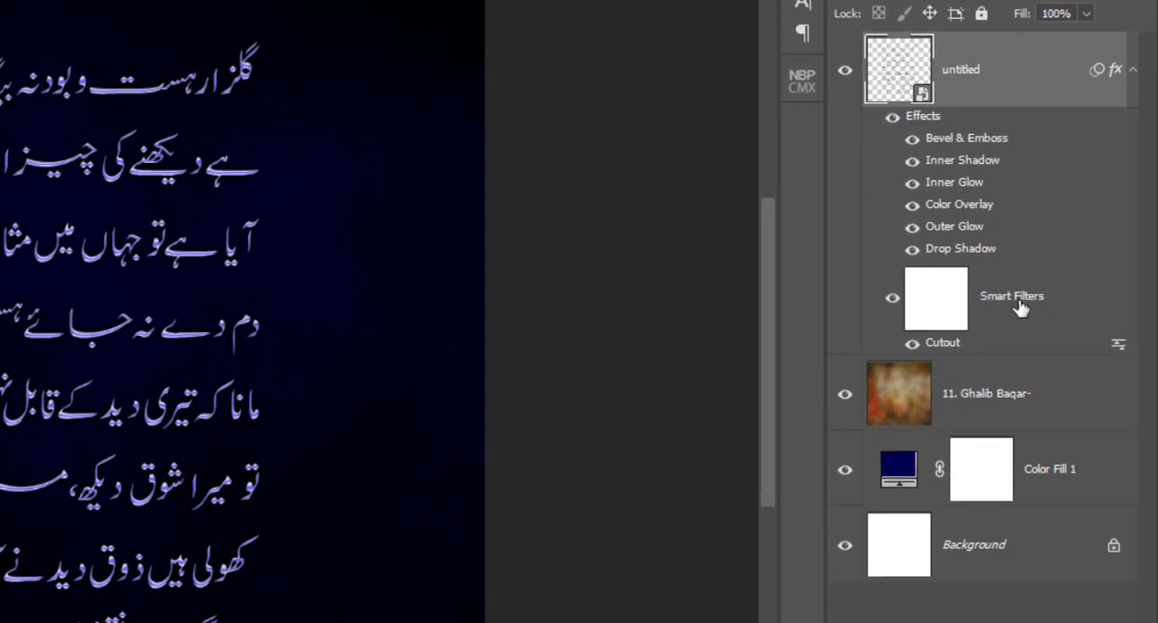
Examine the smart filter mask's properties and the Cutout filter's settings on the poem layer
left_click(940, 313)
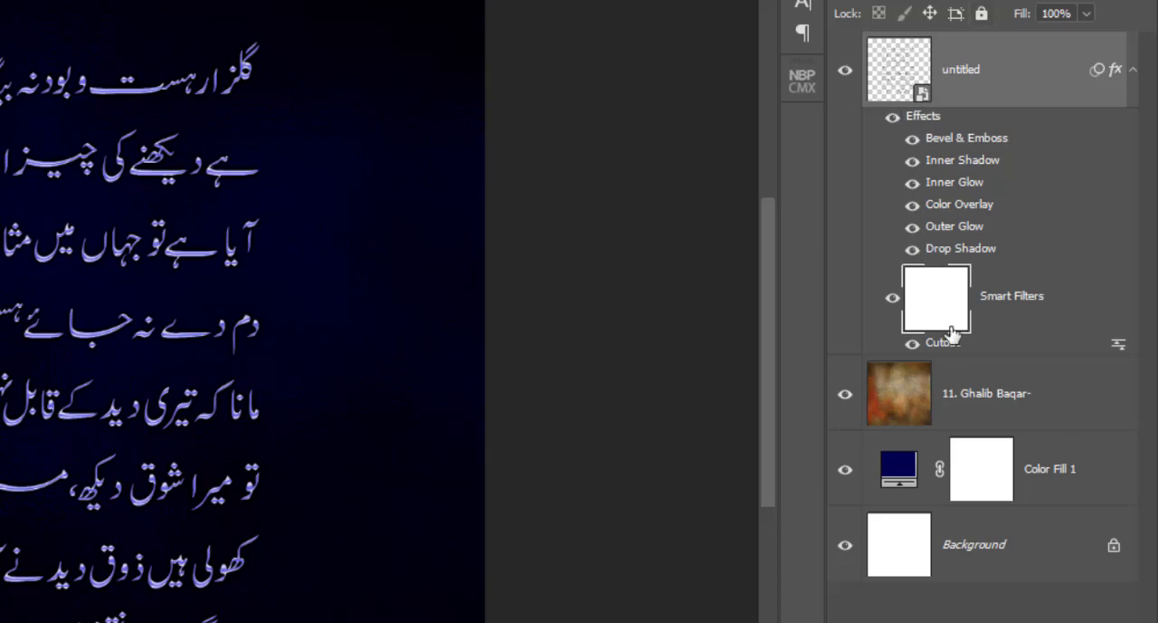
left_click(1028, 299)
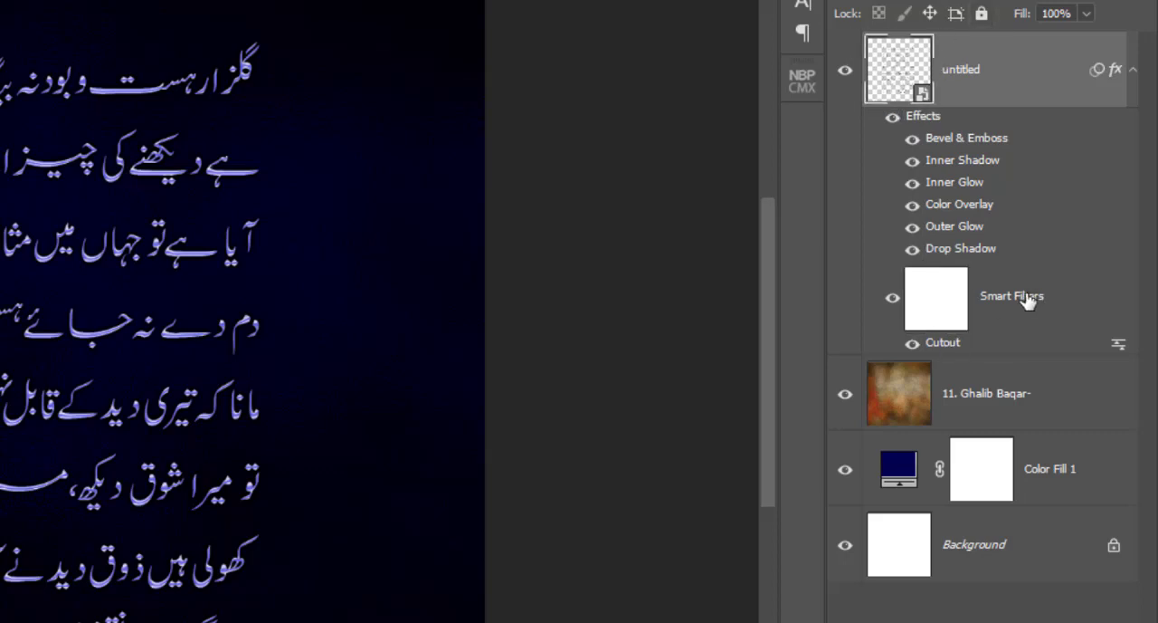
left_click(956, 303)
double_click(956, 303)
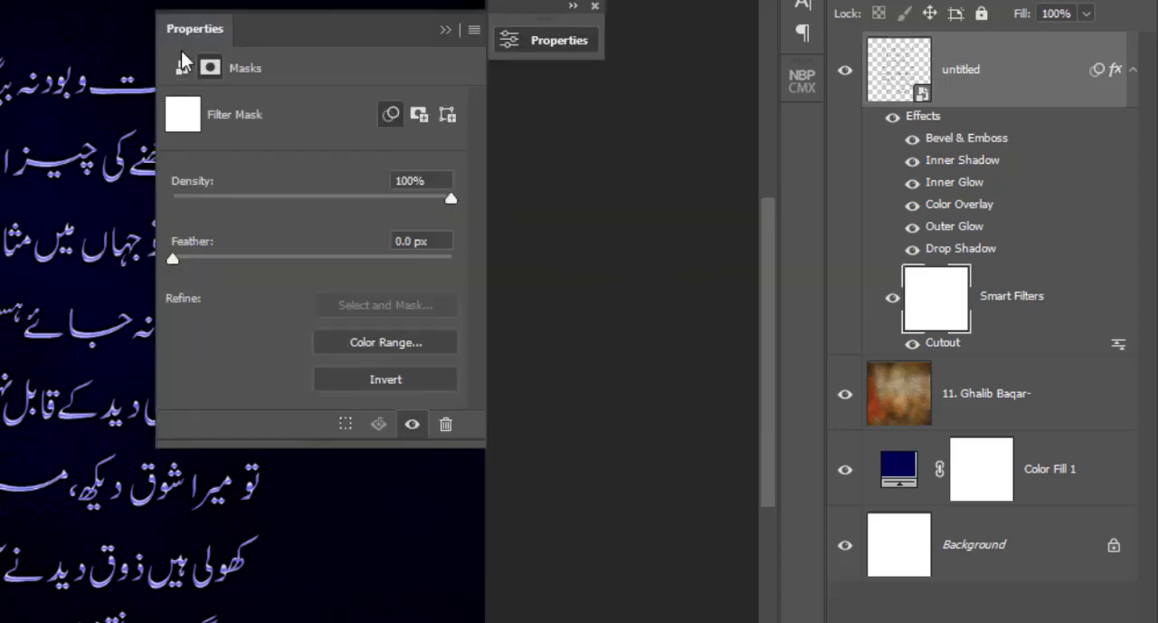
left_click(596, 7)
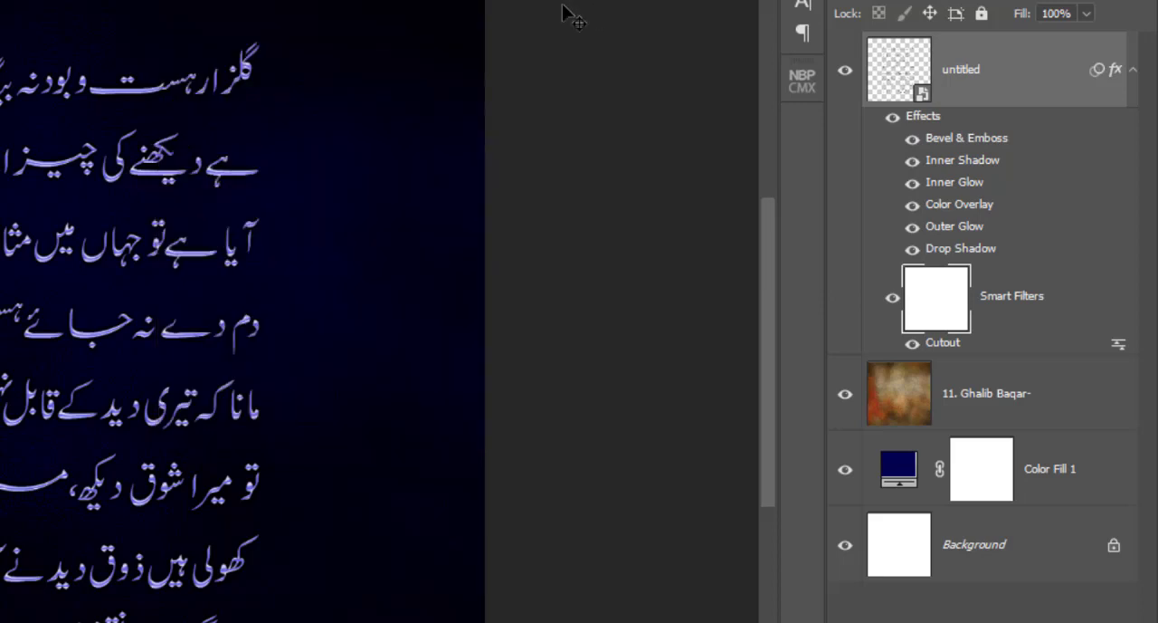
left_click(946, 353)
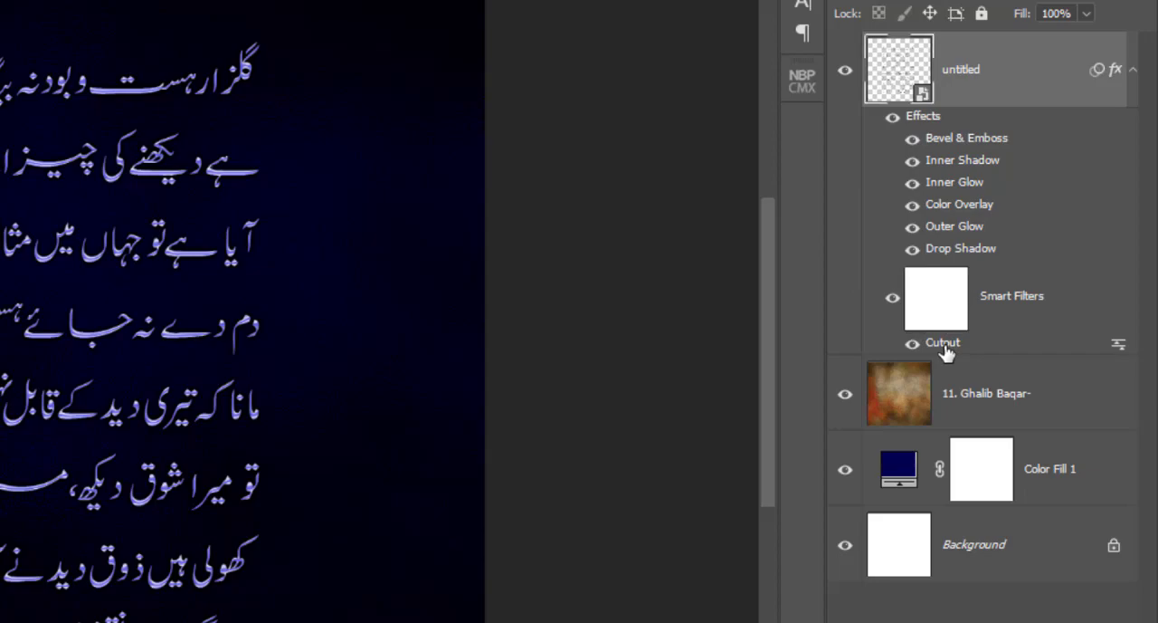
double_click(945, 346)
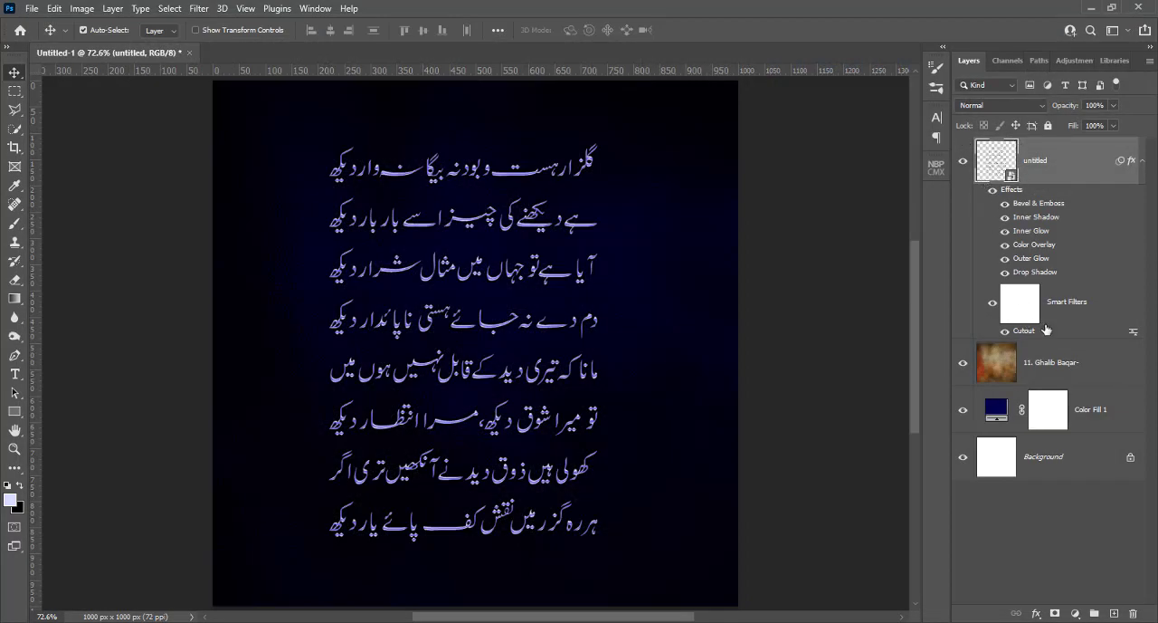
Delete the filter mask and remove the Cutout smart filter from the poem layer
right_click(1088, 308)
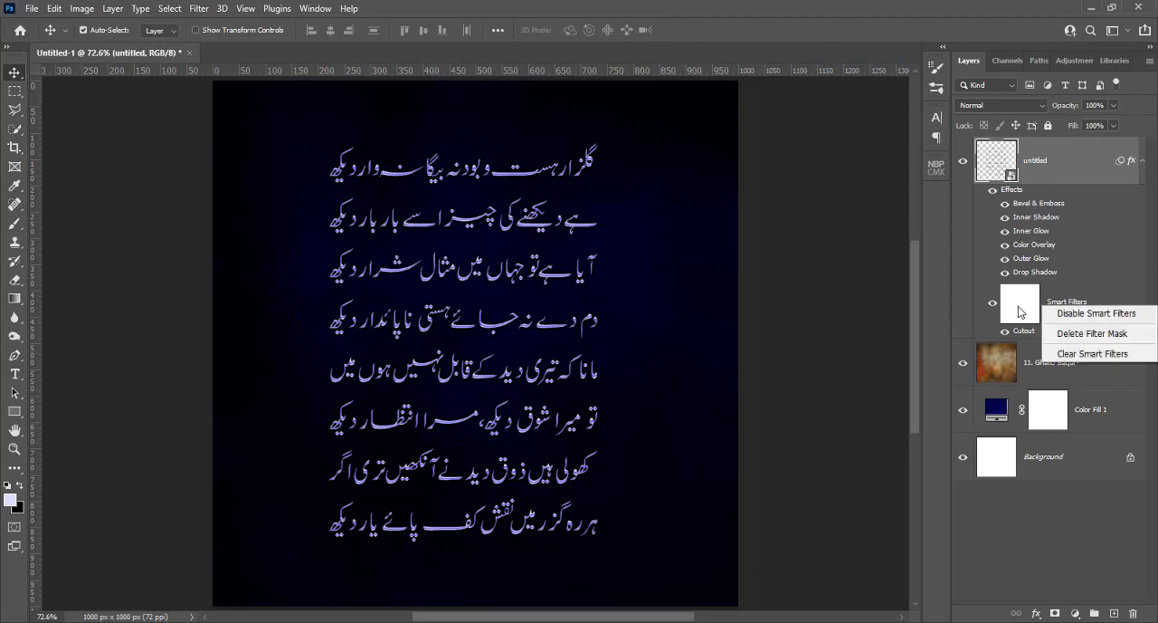
left_click(1060, 335)
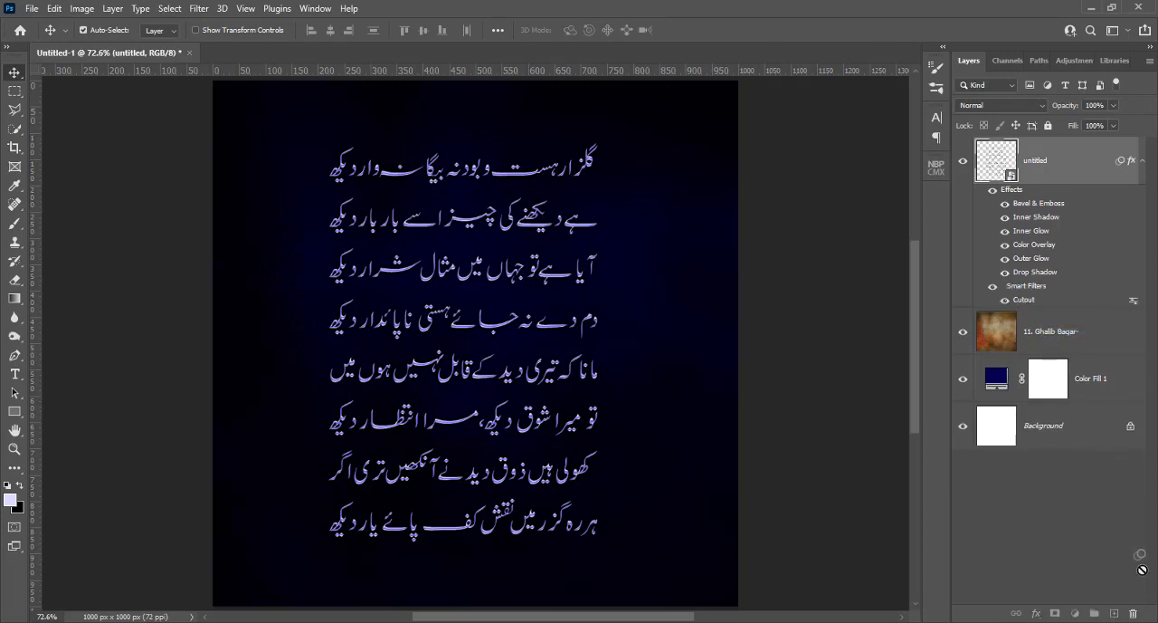
left_click(1134, 608)
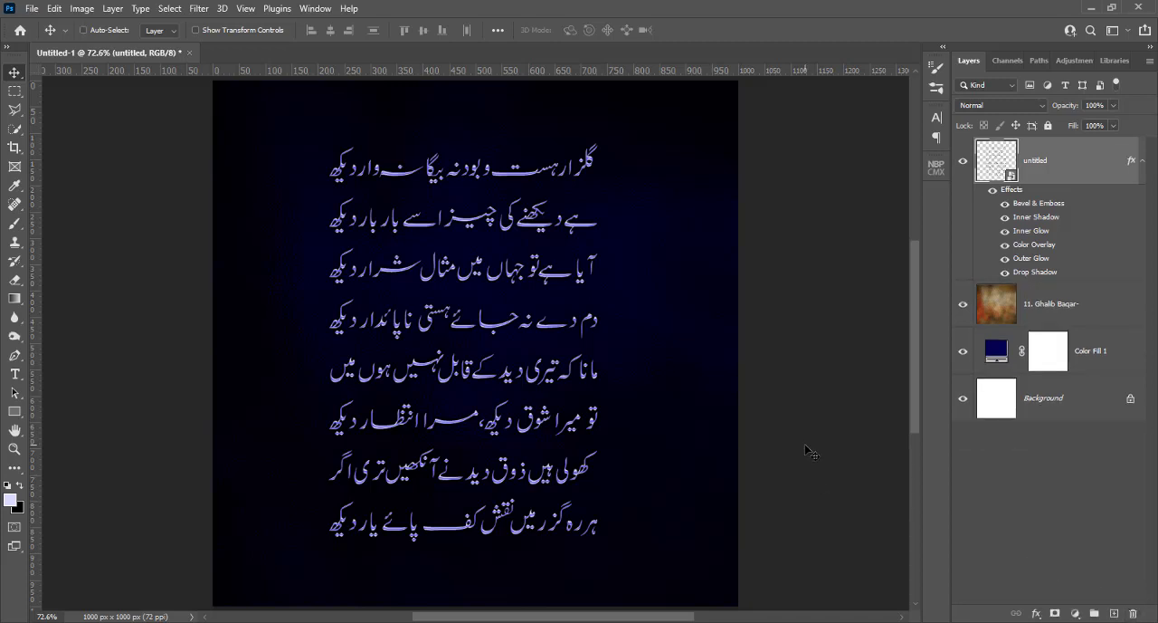
Reduce the opacity of the Color Fill 1 layer to 75%
key("ctrl+1")
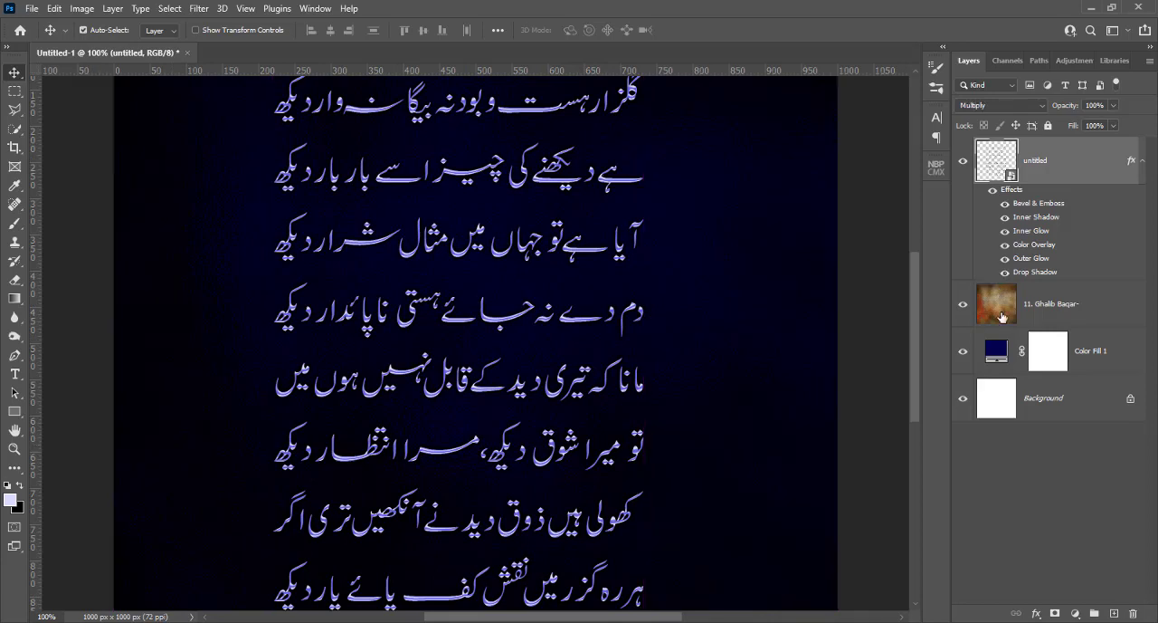
left_click(1002, 315)
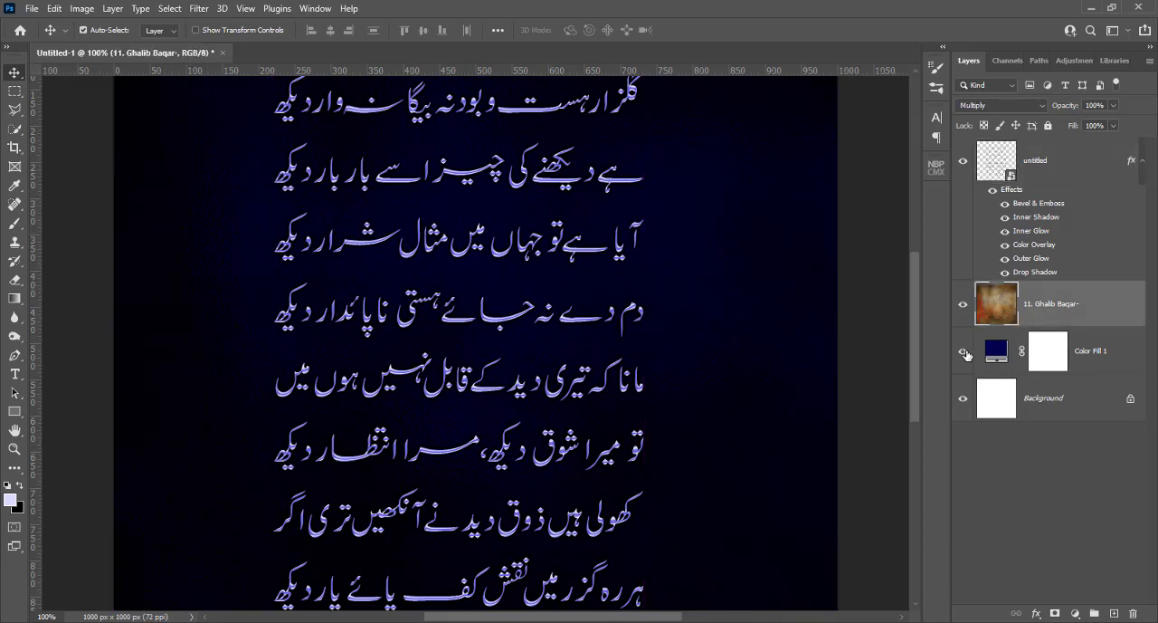
left_click(998, 351)
left_click(1113, 105)
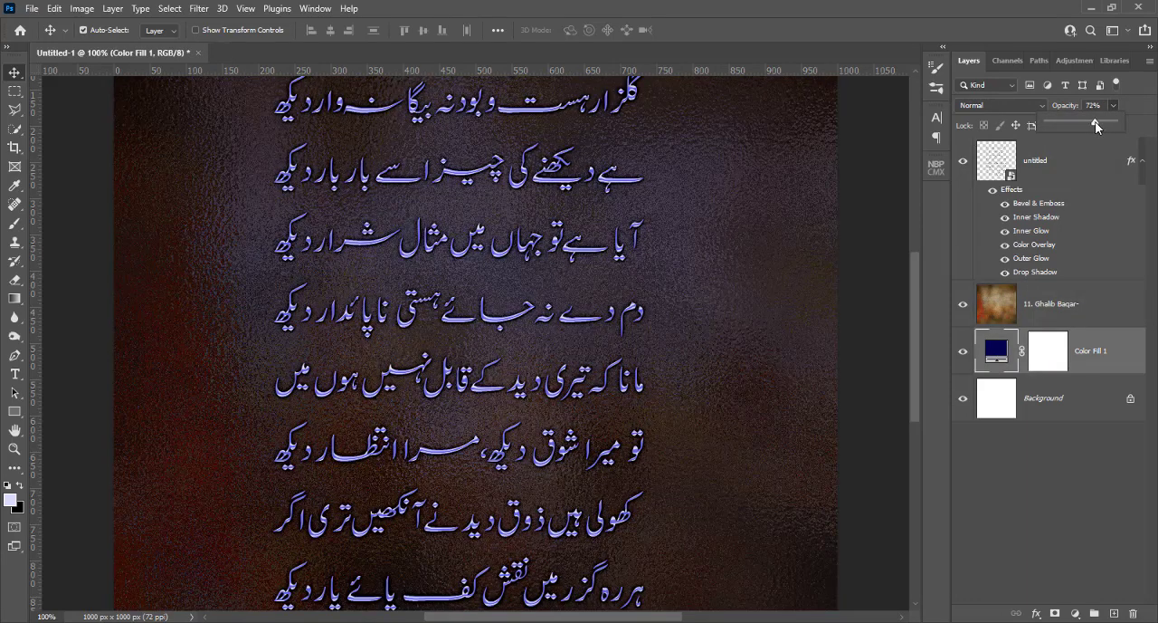
left_click_drag(1096, 124, 1097, 125)
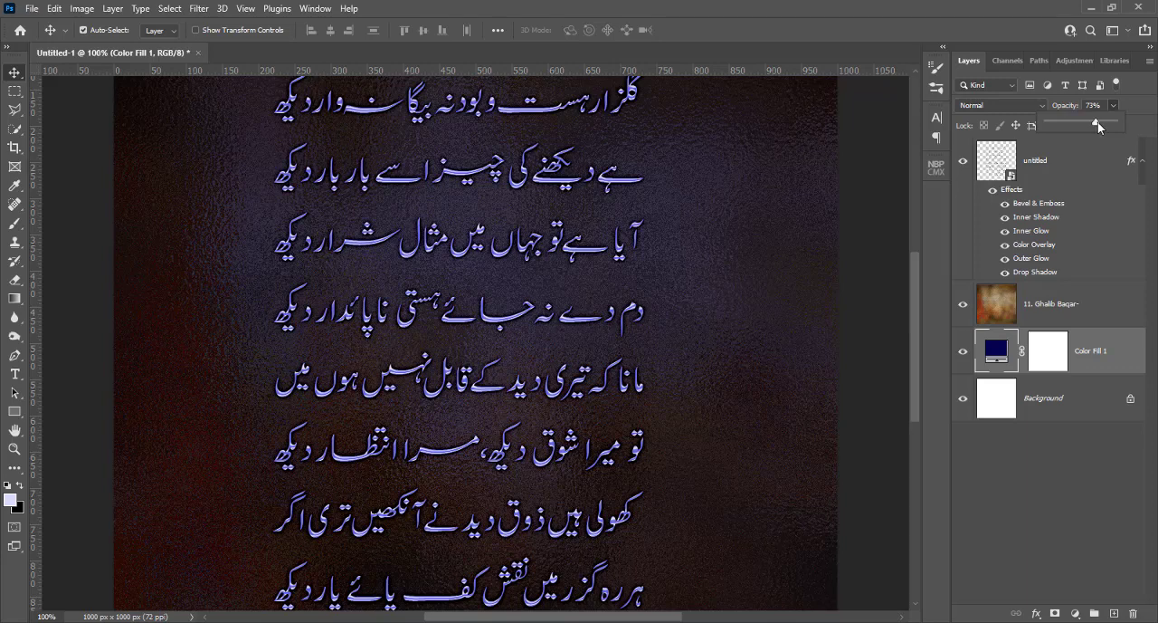
Add a Hue/Saturation adjustment layer directly above the texture layer and move its settings clear of the poem
left_click(1043, 301)
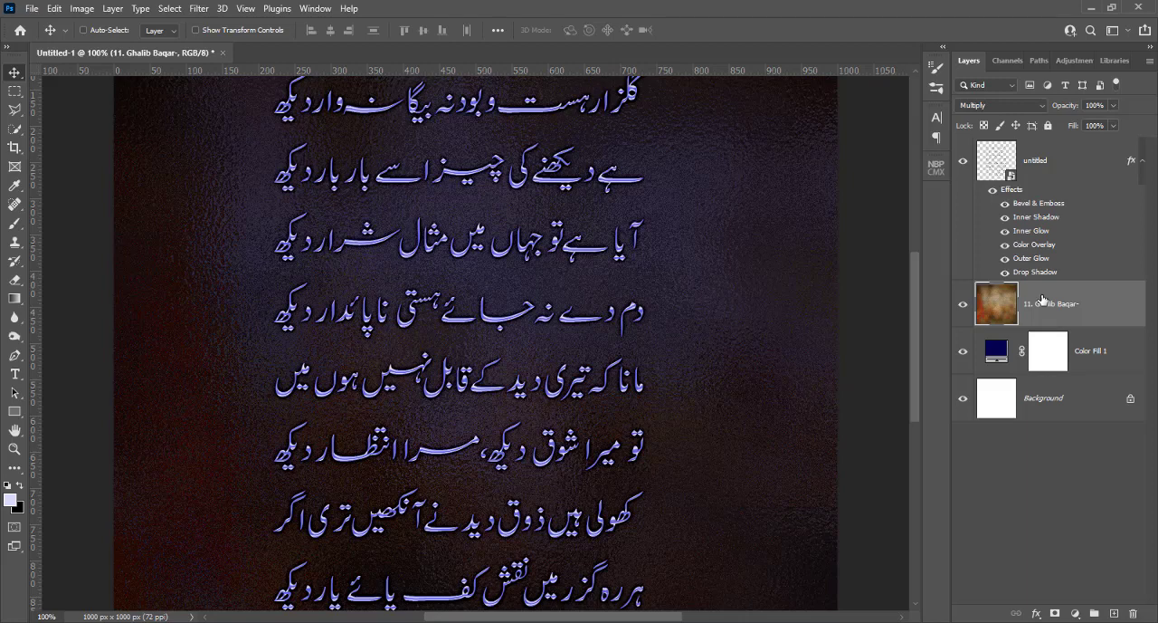
key("ctrl+plus")
key("ctrl+minus")
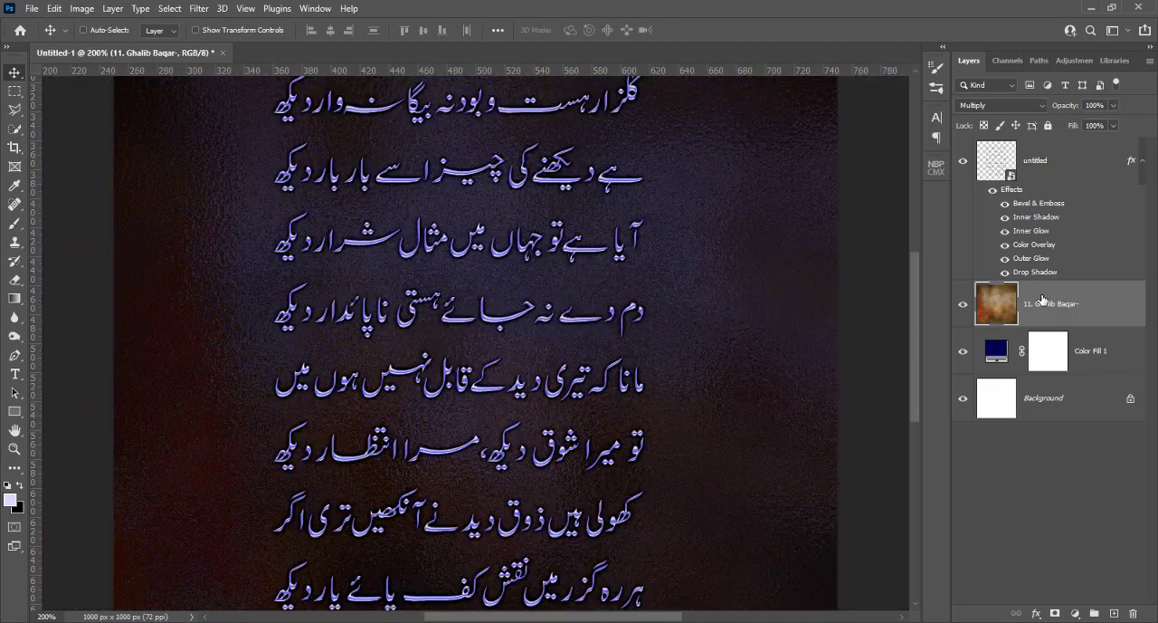
key("ctrl+0")
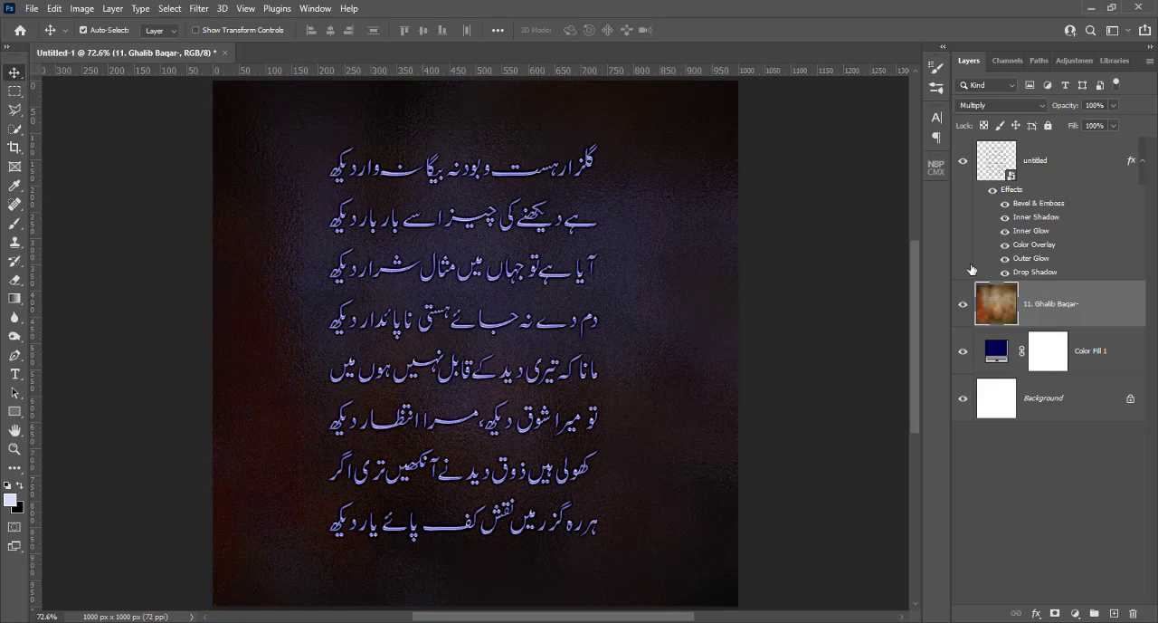
left_click(93, 12)
mouse_move(91, 50)
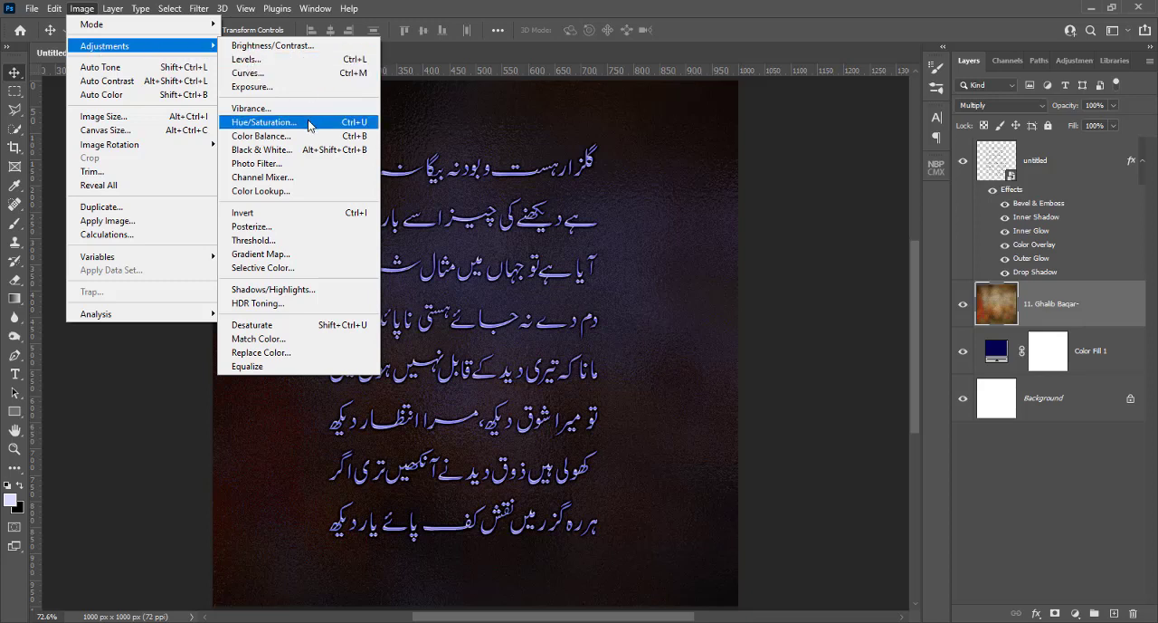
left_click(1076, 614)
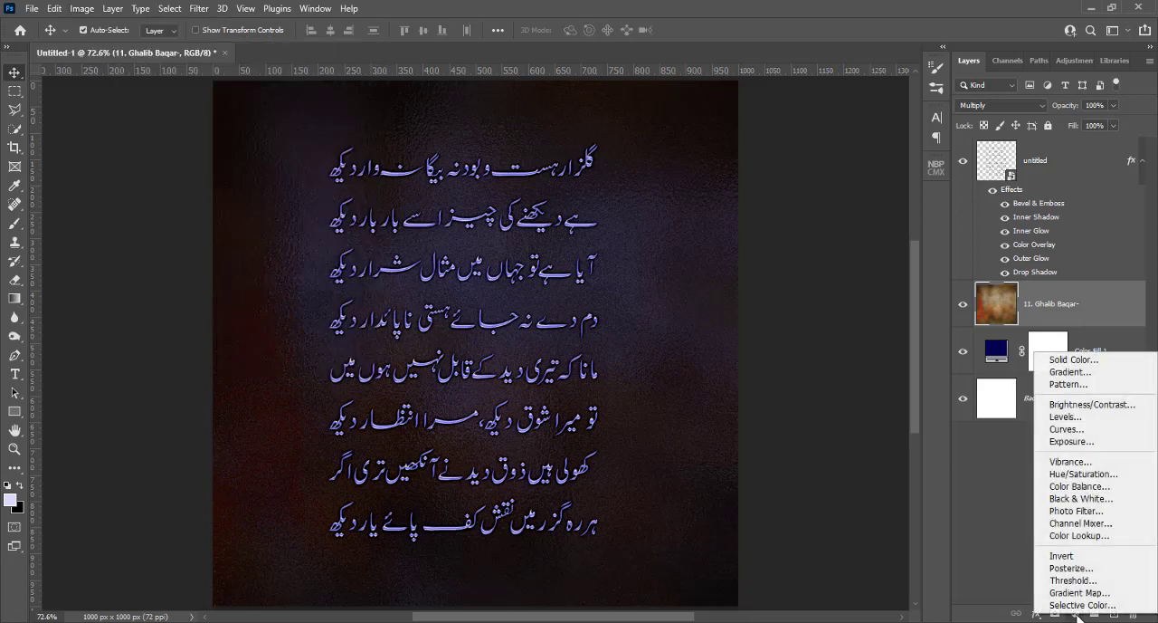
left_click(1083, 474)
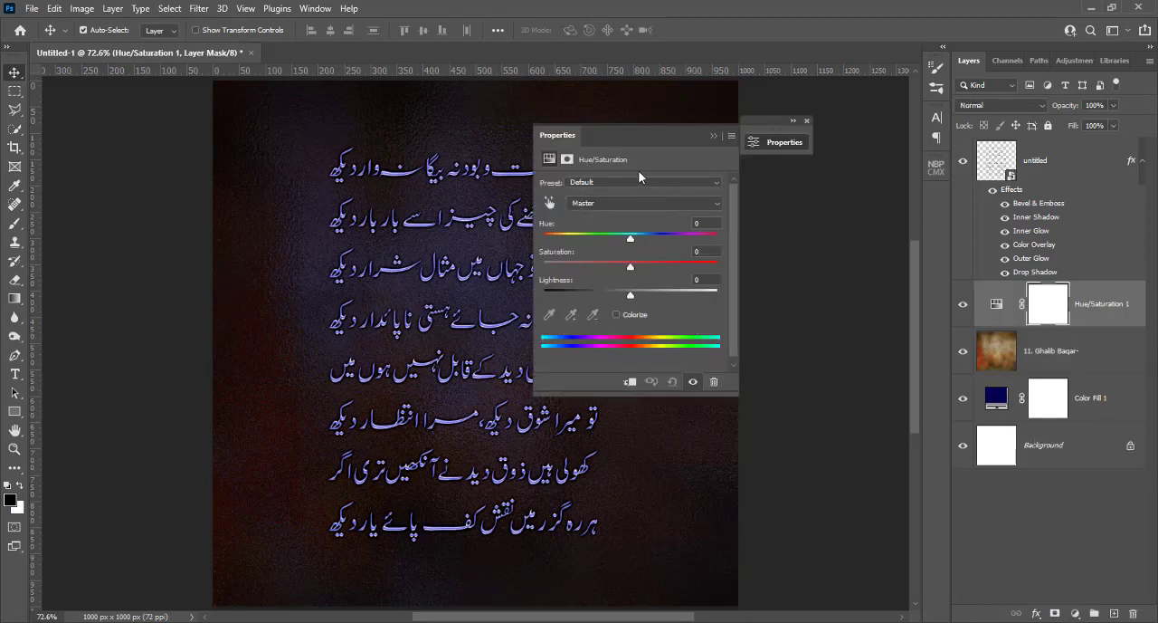
left_click_drag(630, 144, 782, 184)
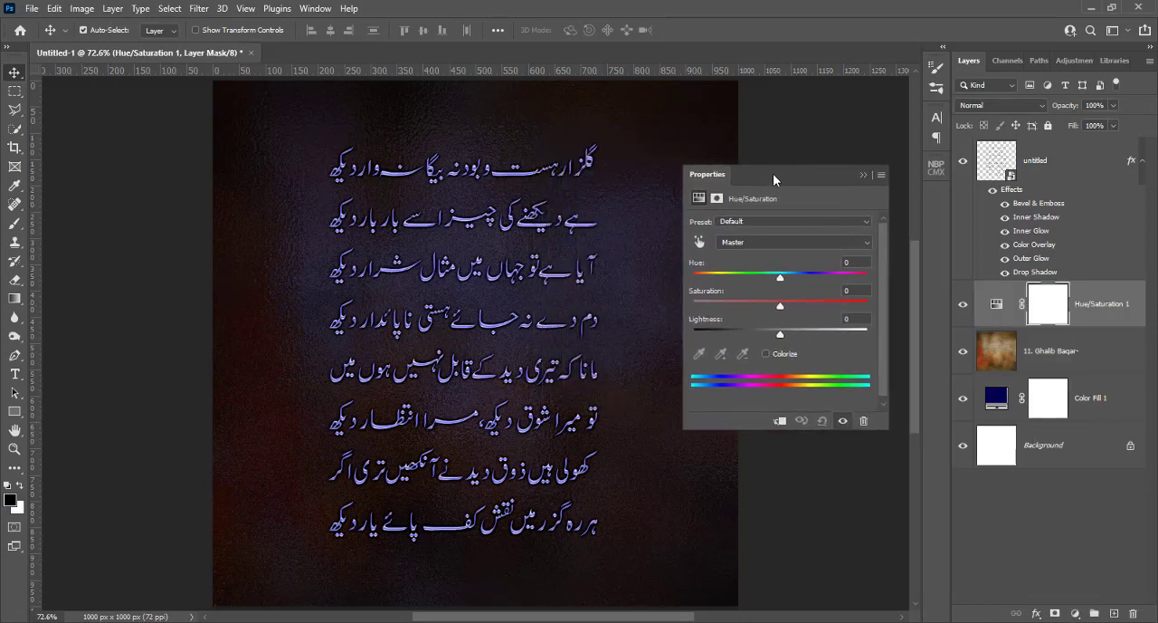
Try colorizing the Hue/Saturation adjustment with saturation 32 and lightness -18, and turn Colorize off again
left_click(767, 354)
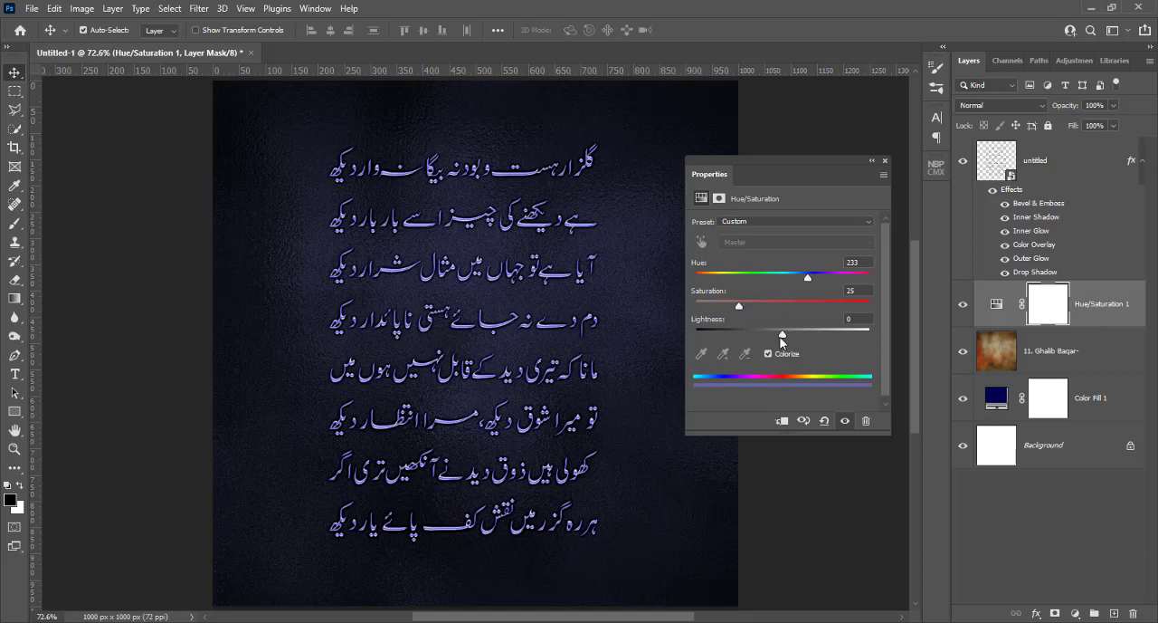
left_click_drag(782, 337, 769, 342)
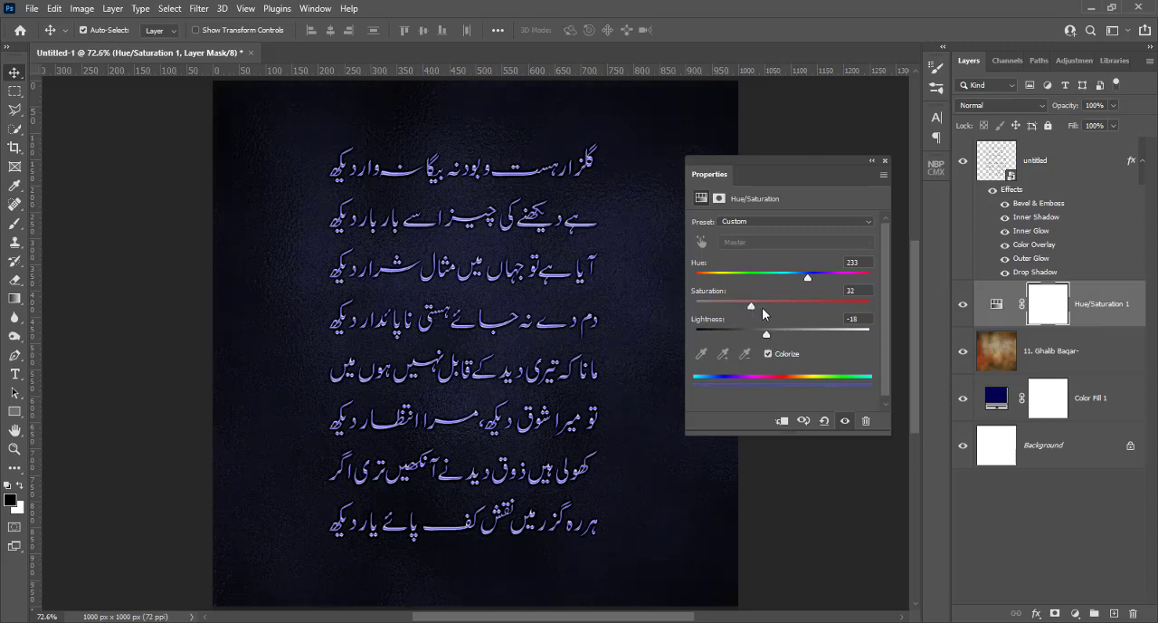
left_click(768, 353)
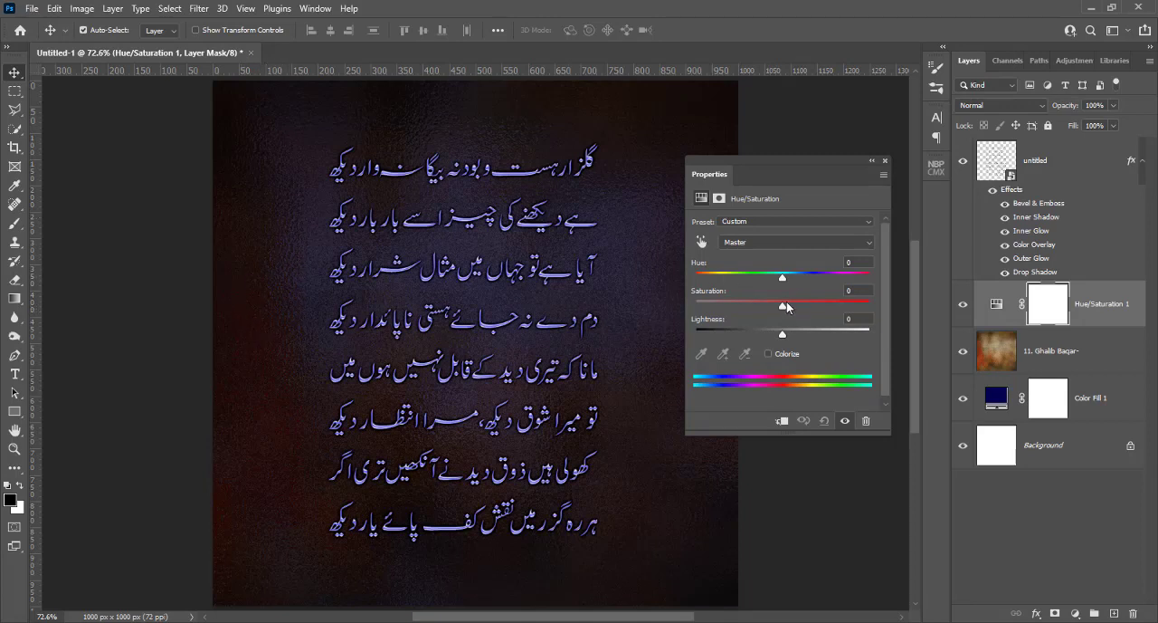
Clip the Hue/Saturation adjustment to the texture layer and set hue to +1, saturation to +17 and lightness to -22
left_click_drag(784, 334, 786, 286)
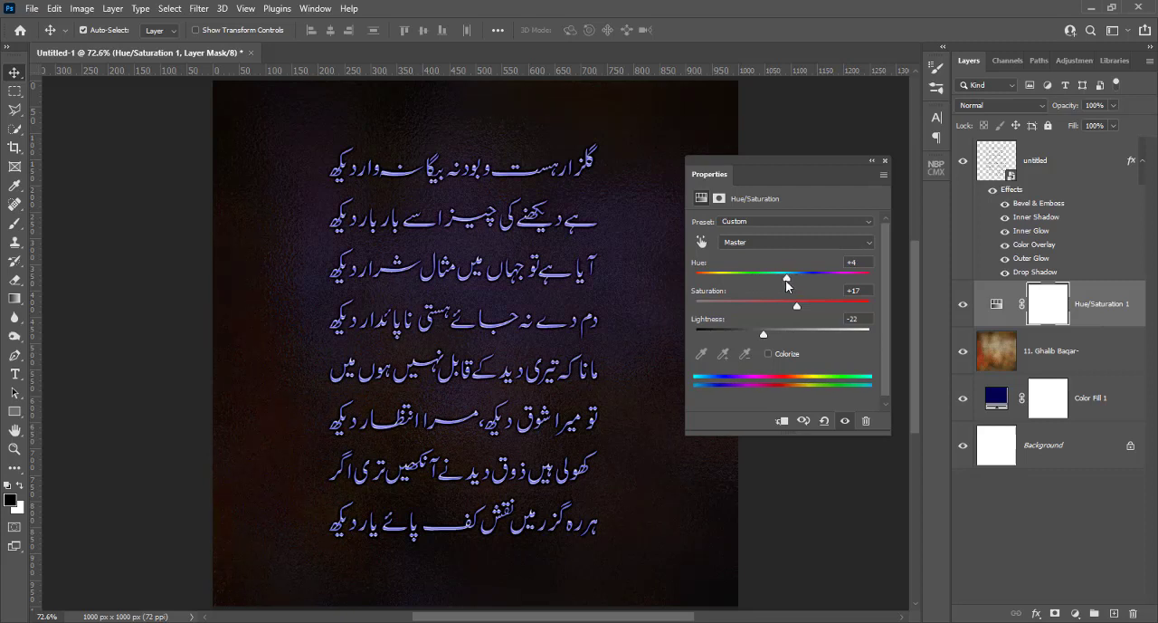
left_click(780, 422)
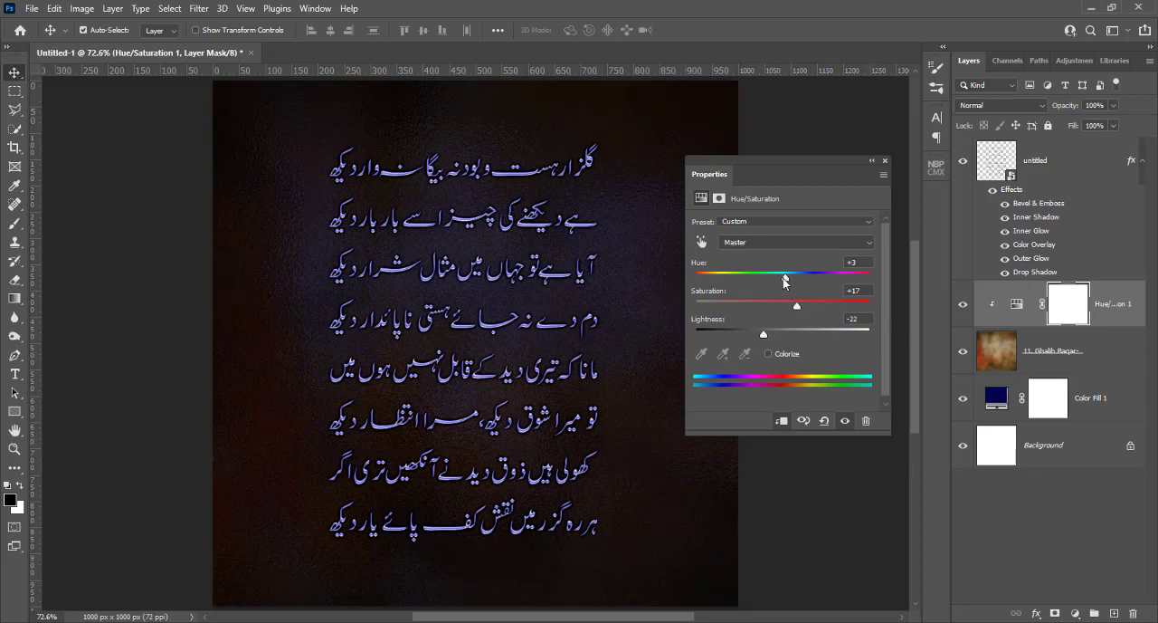
left_click_drag(786, 277, 761, 282)
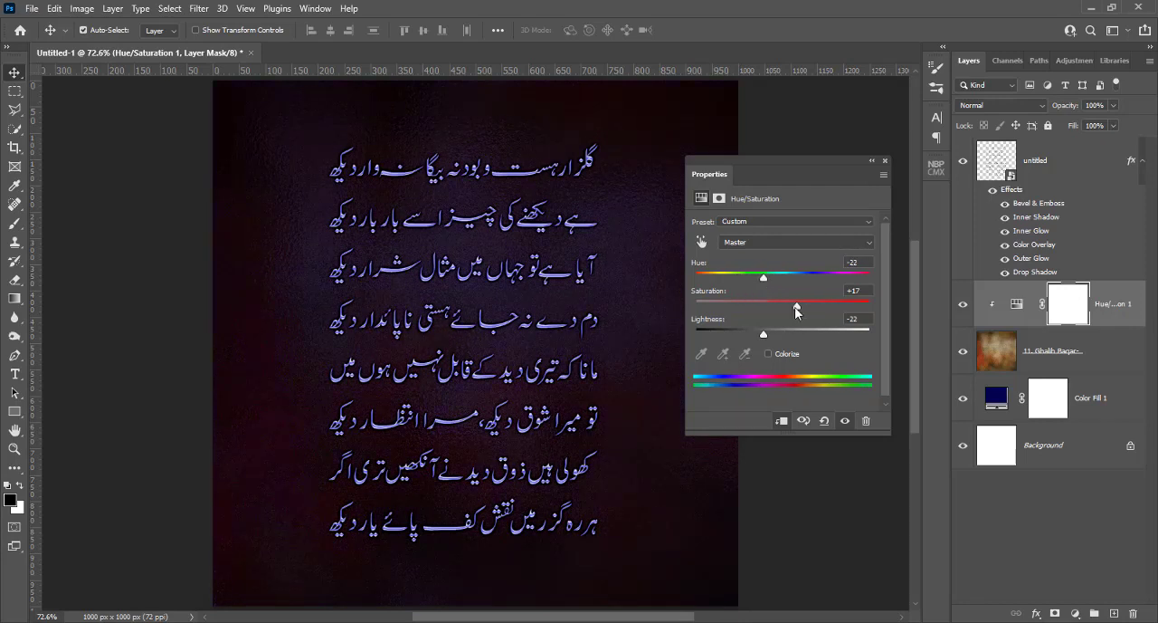
mouse_move(763, 279)
left_mouse_down()
mouse_move(800, 277)
mouse_move(783, 278)
left_mouse_up()
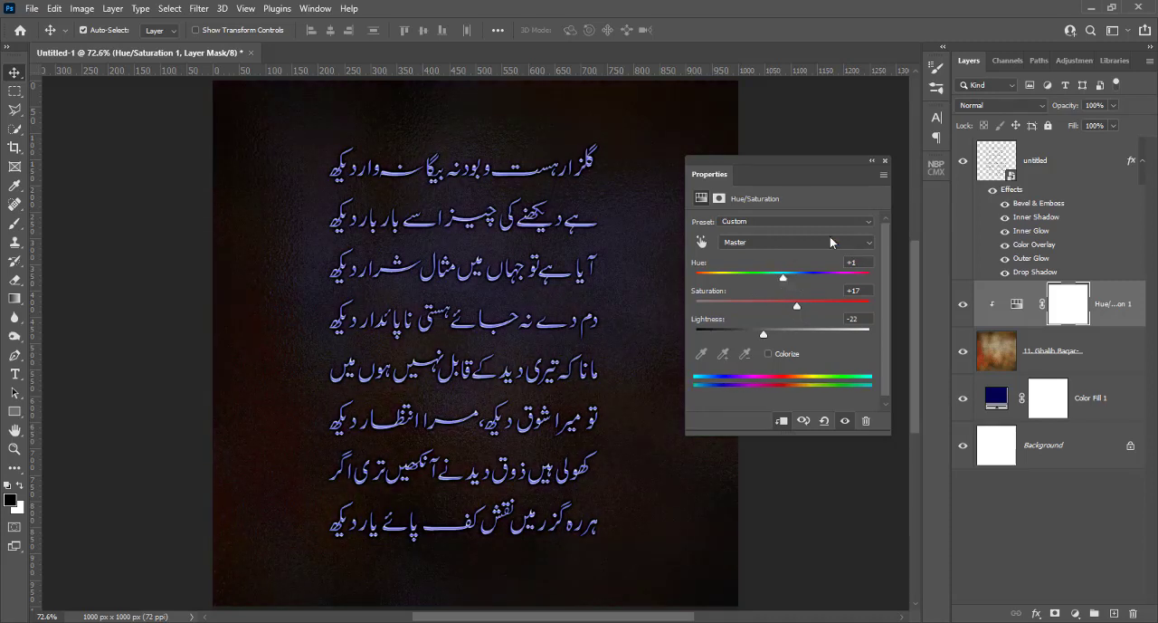
left_click(884, 160)
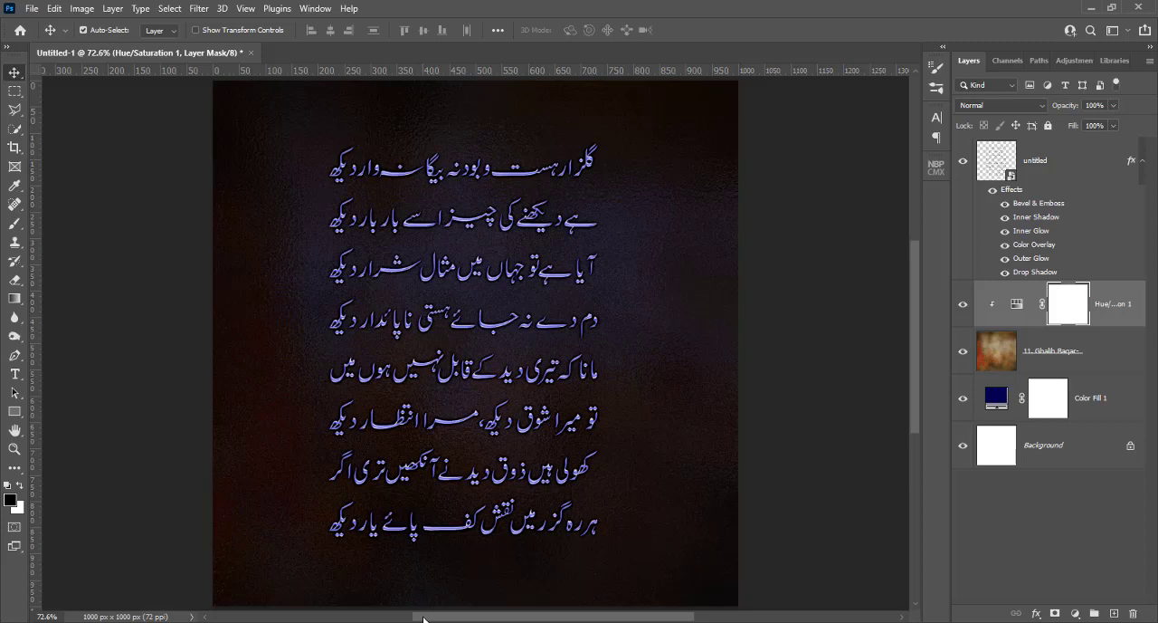
key("ctrl")
key("ctrl+1")
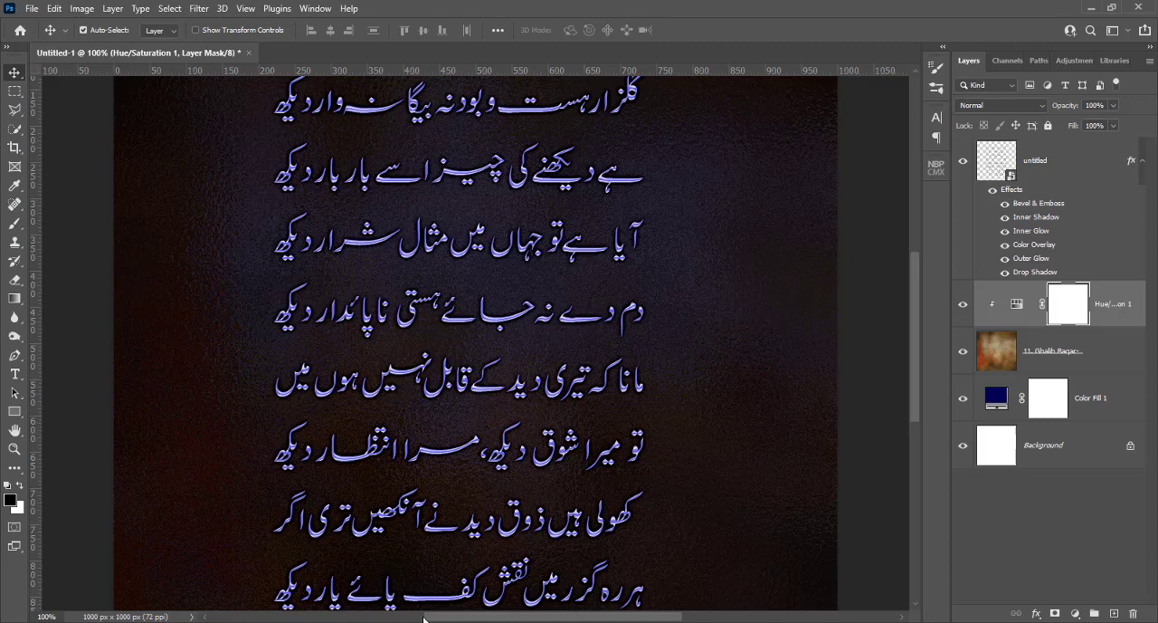
key("ctrl+0")
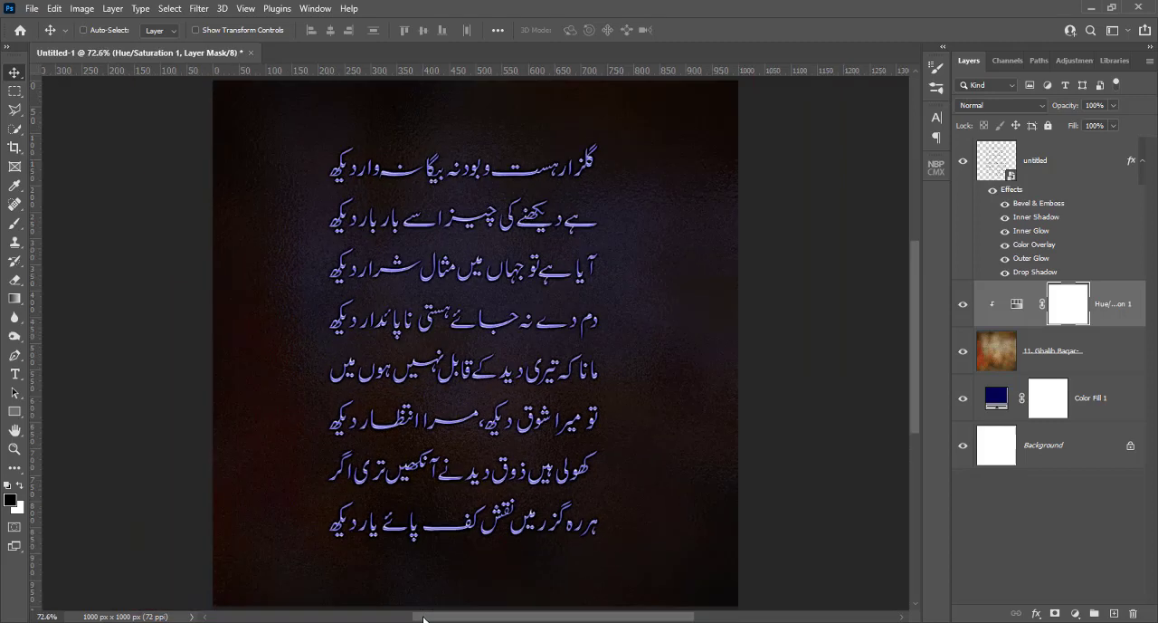